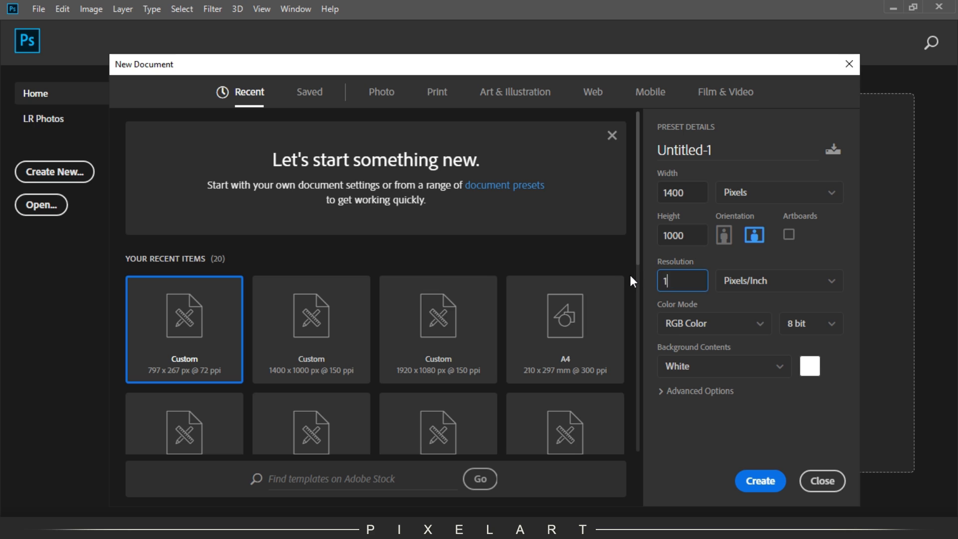
Step: Create the 1400 × 1000 pixel white RGB document and place iPhone_box.jpg in it, scaled to about 19.2% to span the canvas width
key("BackSpace")
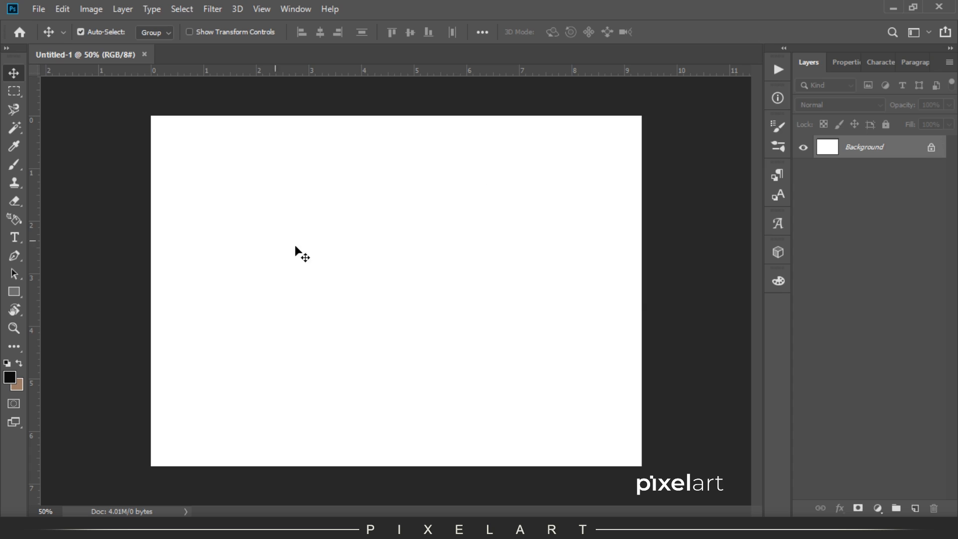
mouse_move(415, 523)
left_click(366, 430)
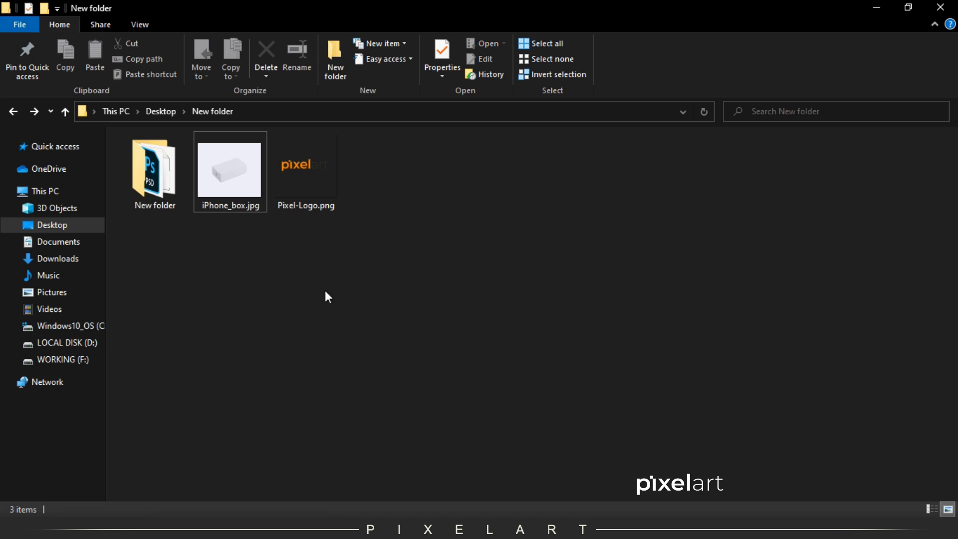
left_click_drag(234, 191, 367, 327)
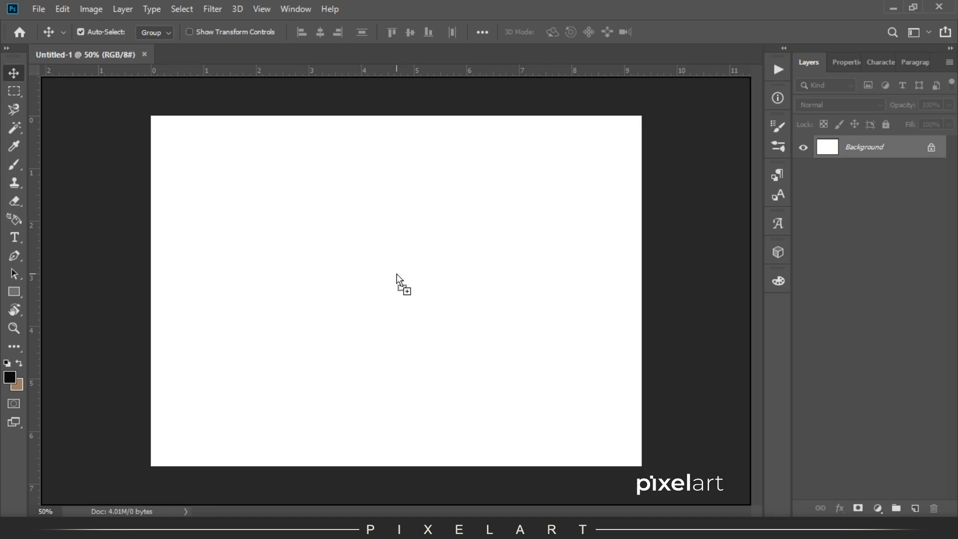
left_click_drag(396, 273, 396, 273)
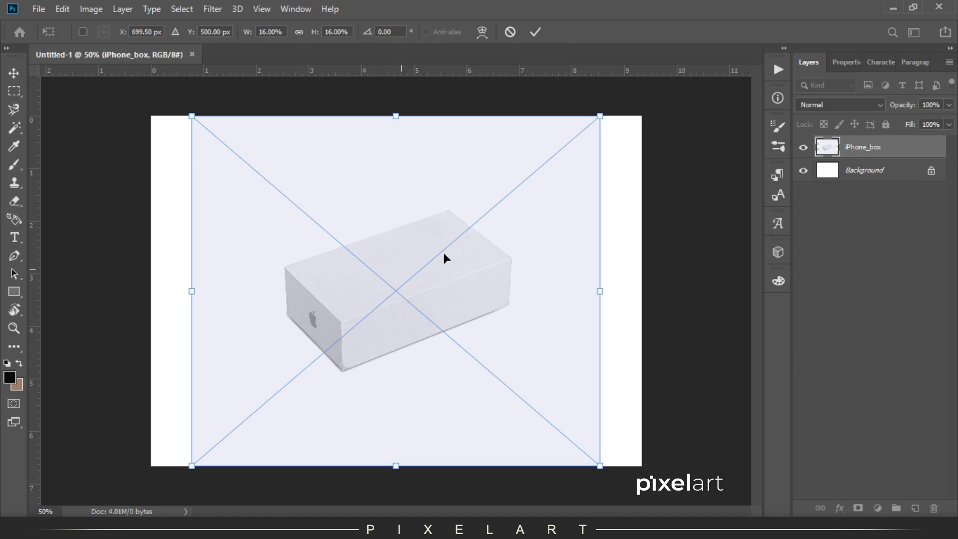
left_click_drag(608, 118, 659, 97)
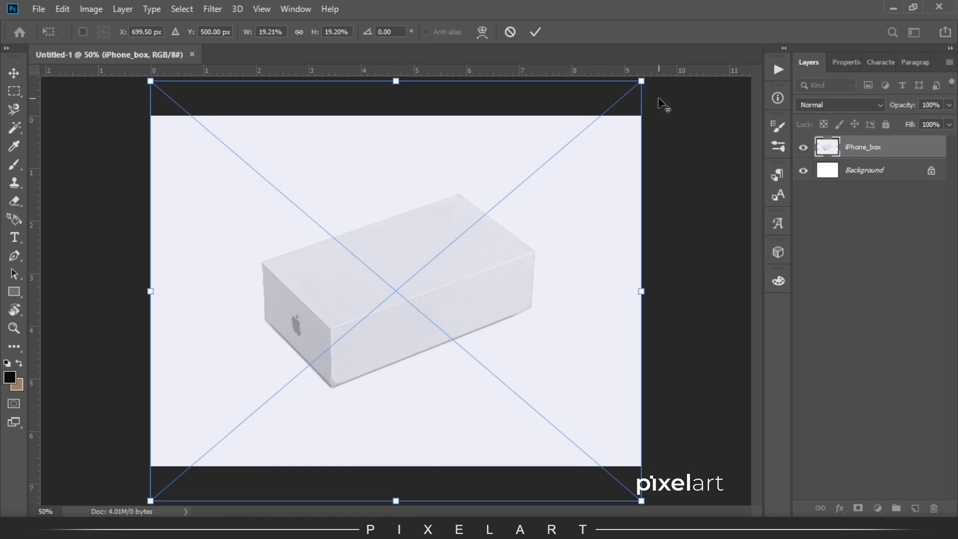
key("Return")
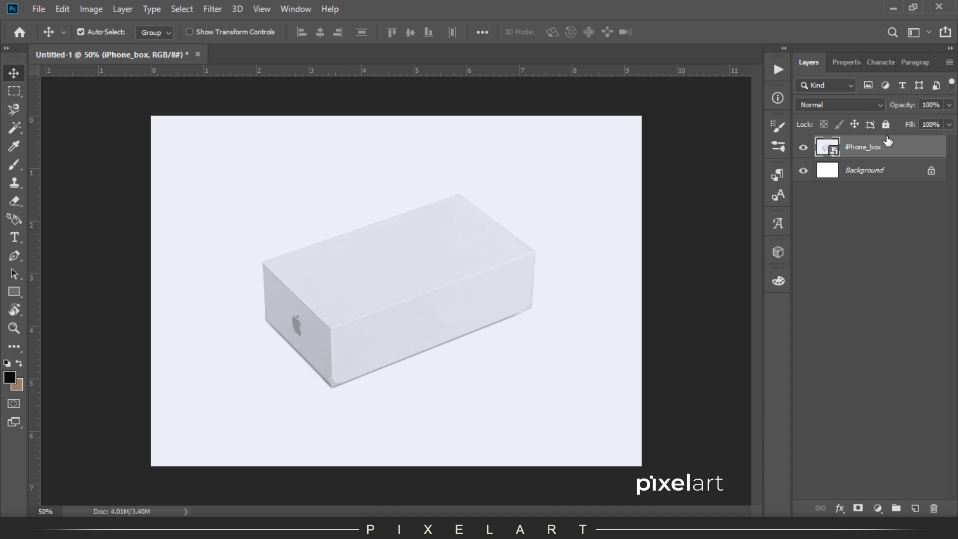
Step: Start a Pen tool shape along the bottom edge of the box's Apple-logo face, from the front corner through a midpoint to the rear corner
key("ctrl+plus")
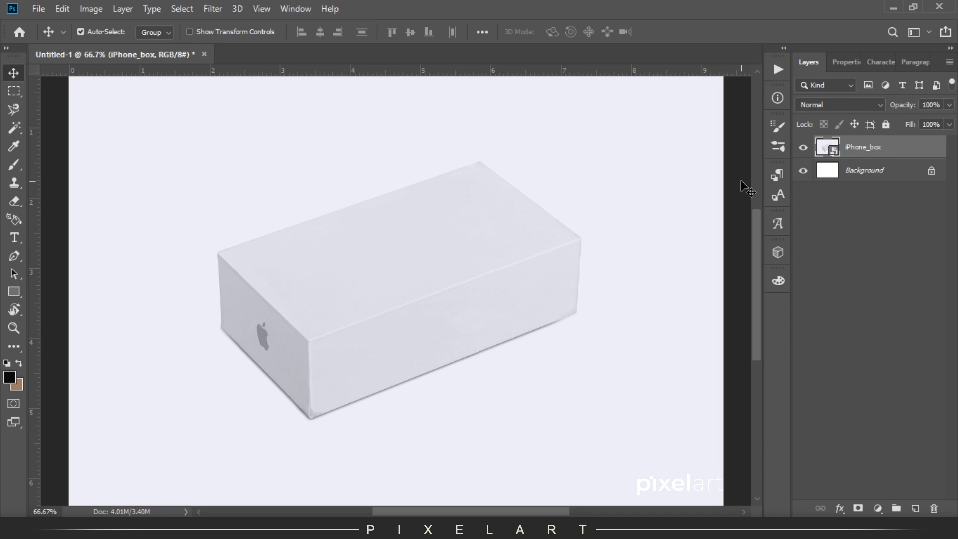
key("ctrl+plus")
left_click_drag(470, 271, 501, 180)
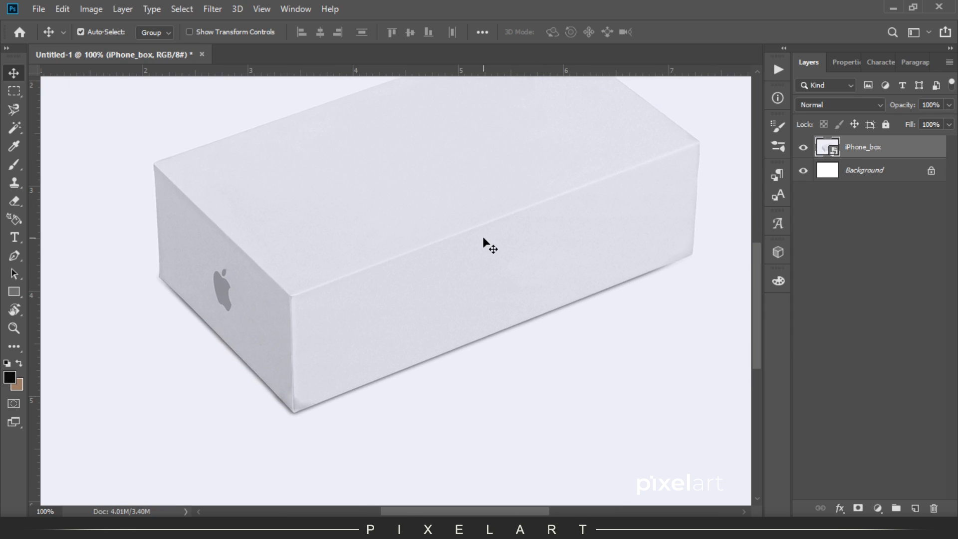
key("ctrl+plus")
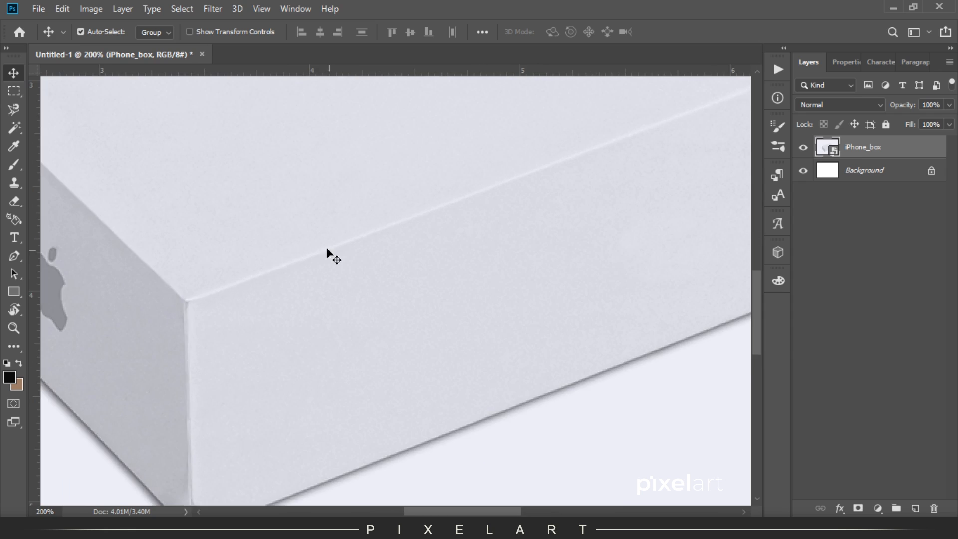
left_click_drag(349, 193, 488, 151)
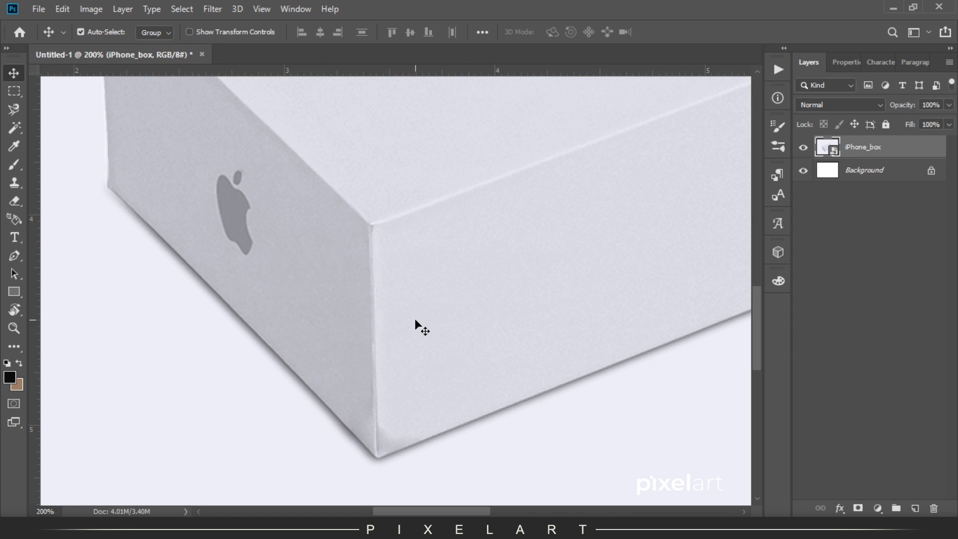
key("p")
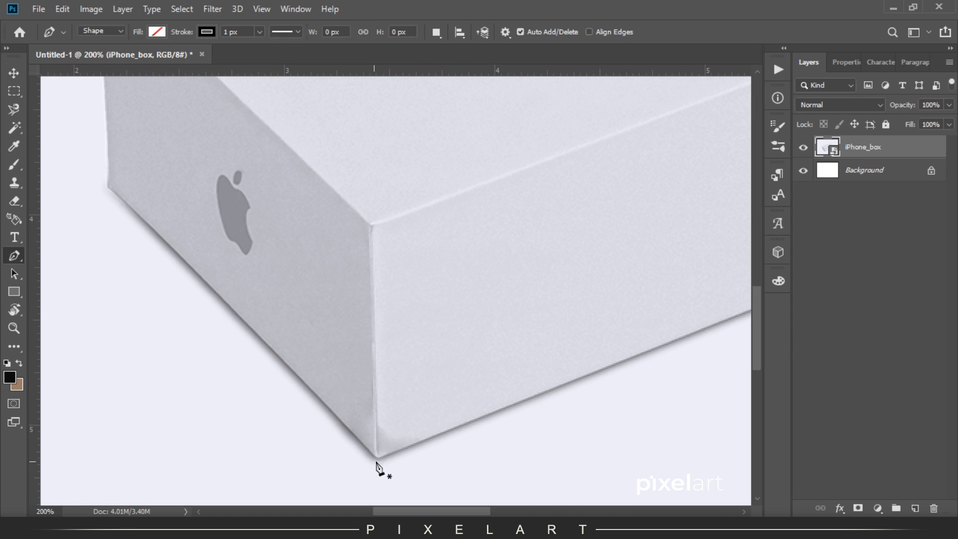
left_click(377, 460)
left_click_drag(302, 387, 343, 494)
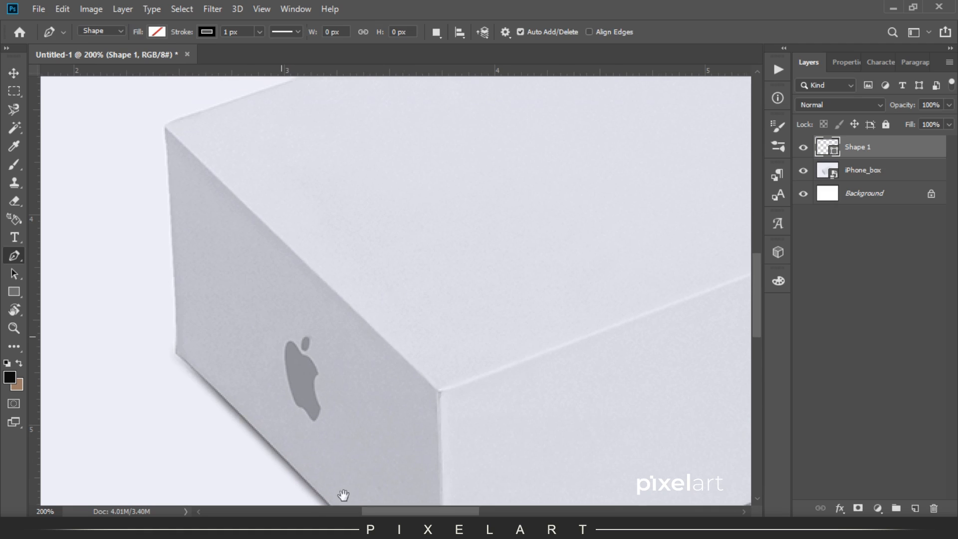
left_click(174, 352)
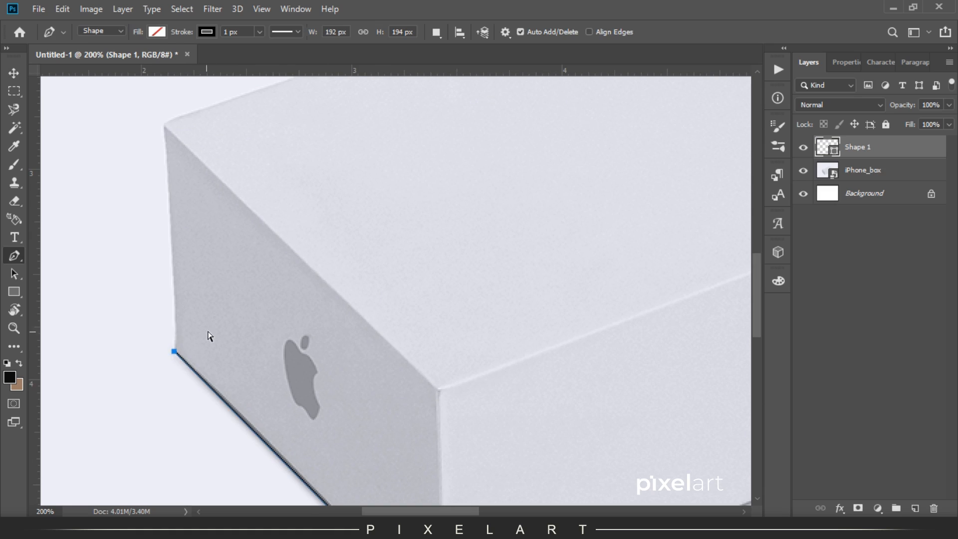
left_click_drag(221, 325, 189, 191)
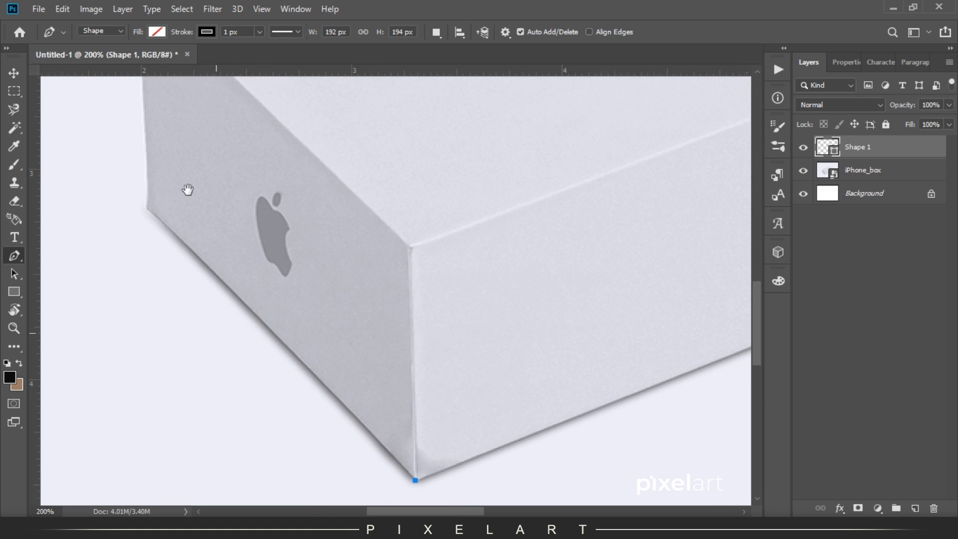
left_click(273, 334)
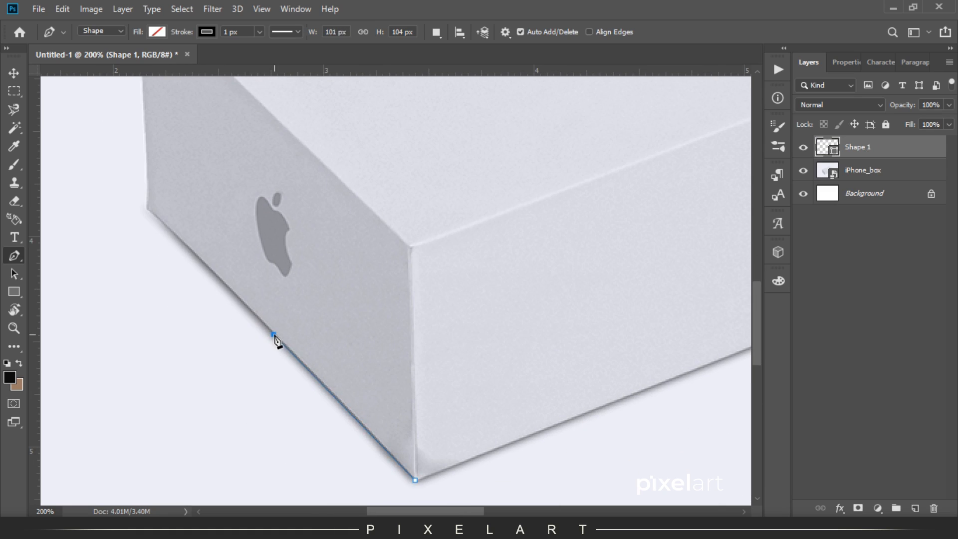
left_click(146, 208)
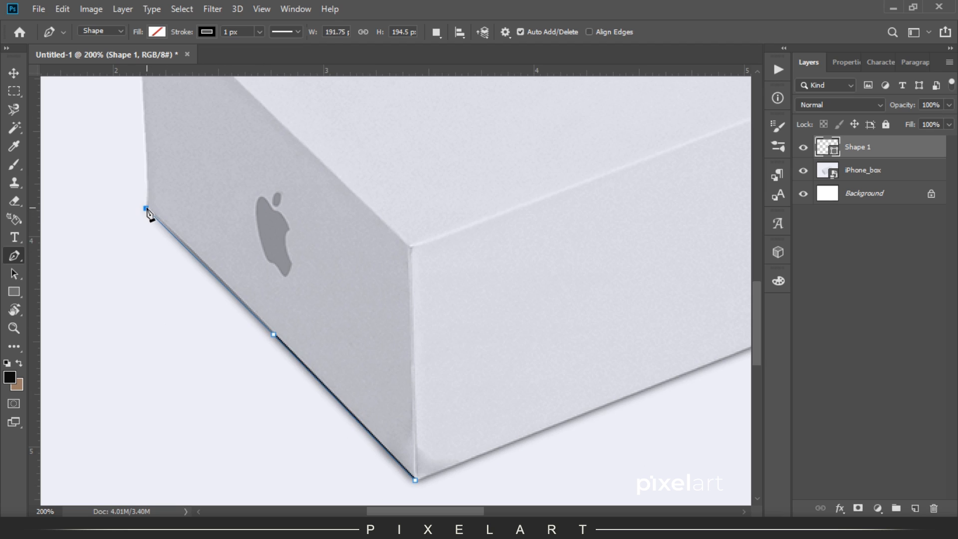
Step: Continue the outline around the upper corners of the Apple-logo face and close it at the bottom front corner
left_click_drag(218, 212, 244, 419)
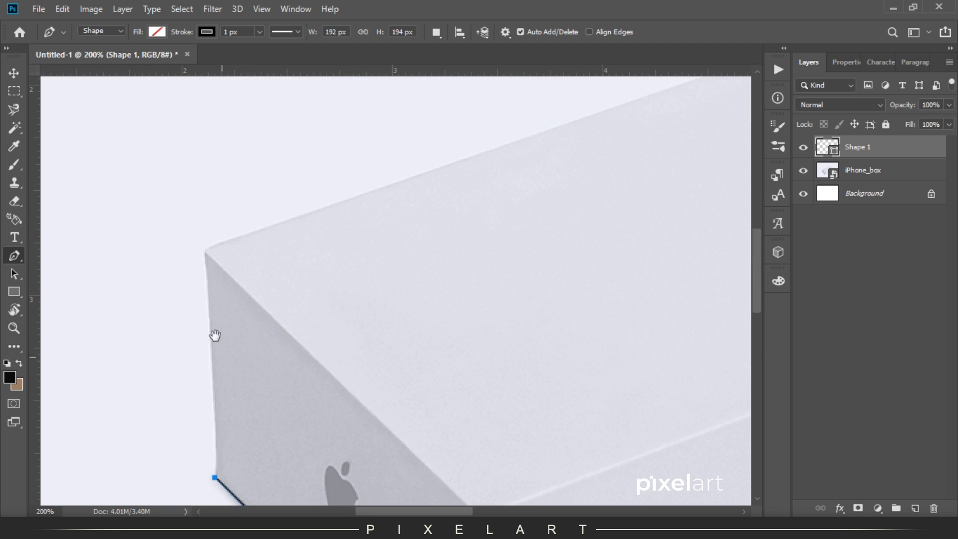
left_click(206, 252)
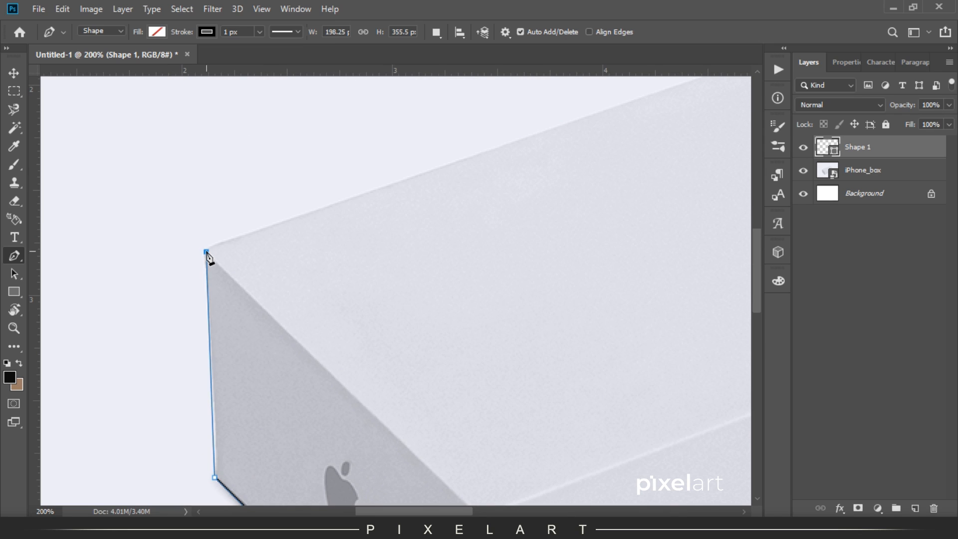
left_click_drag(295, 290, 259, 280)
key("ctrl+z")
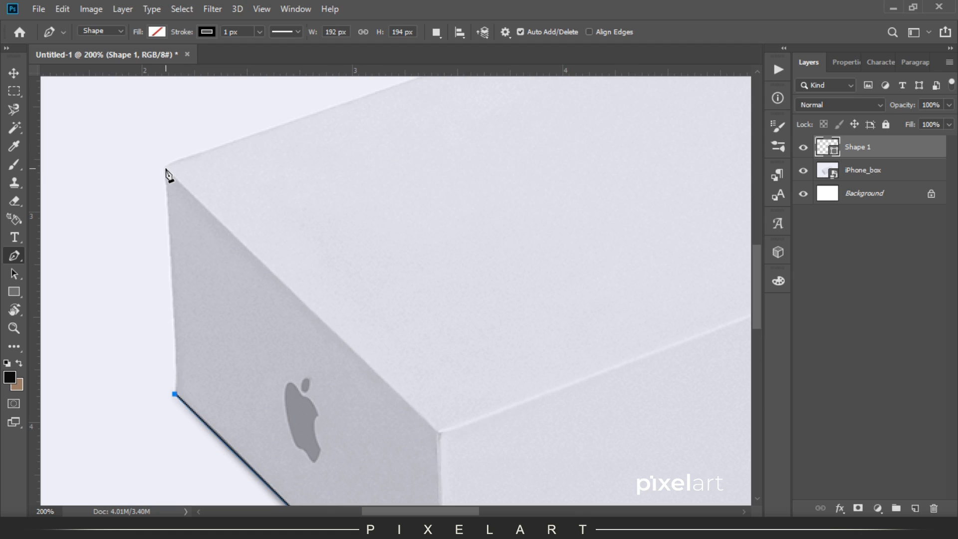
left_click(166, 170)
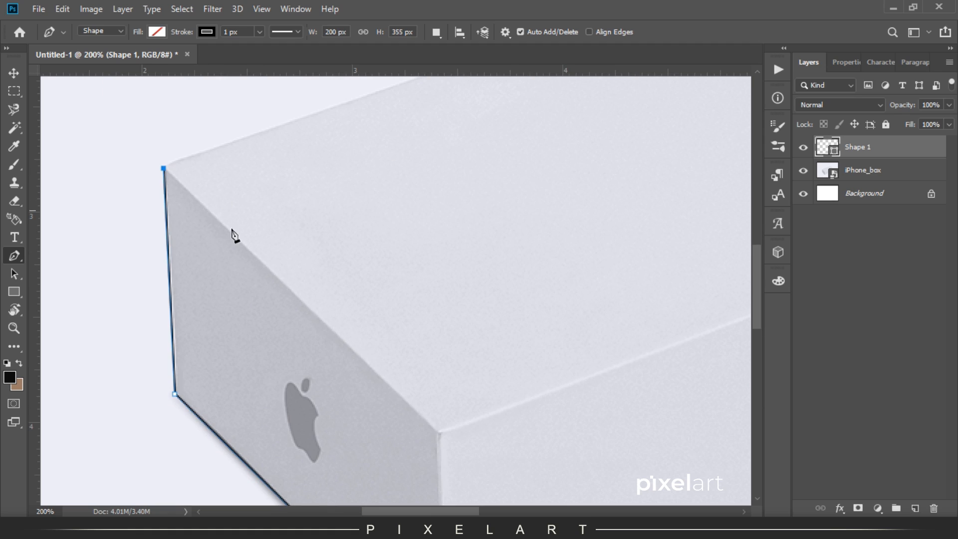
left_click_drag(226, 273, 112, 112)
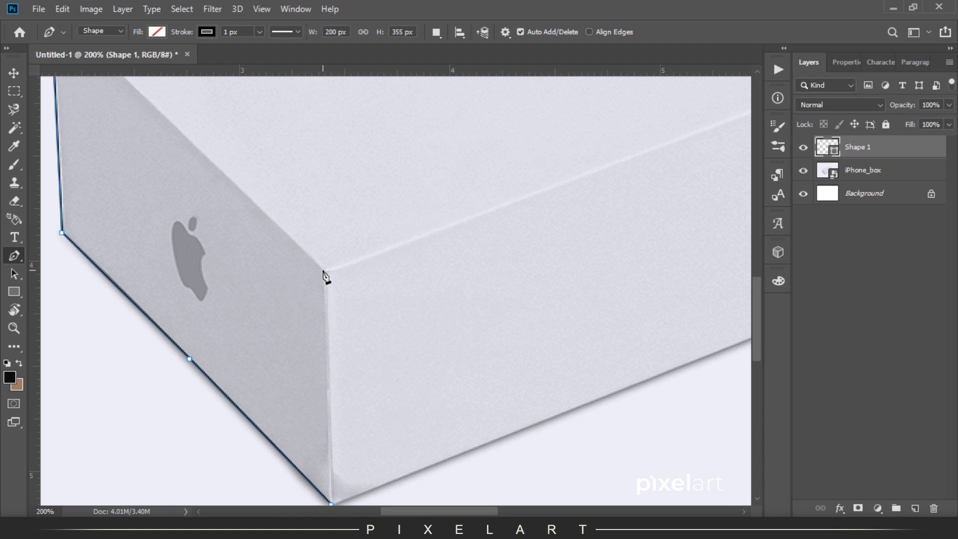
left_click(327, 274)
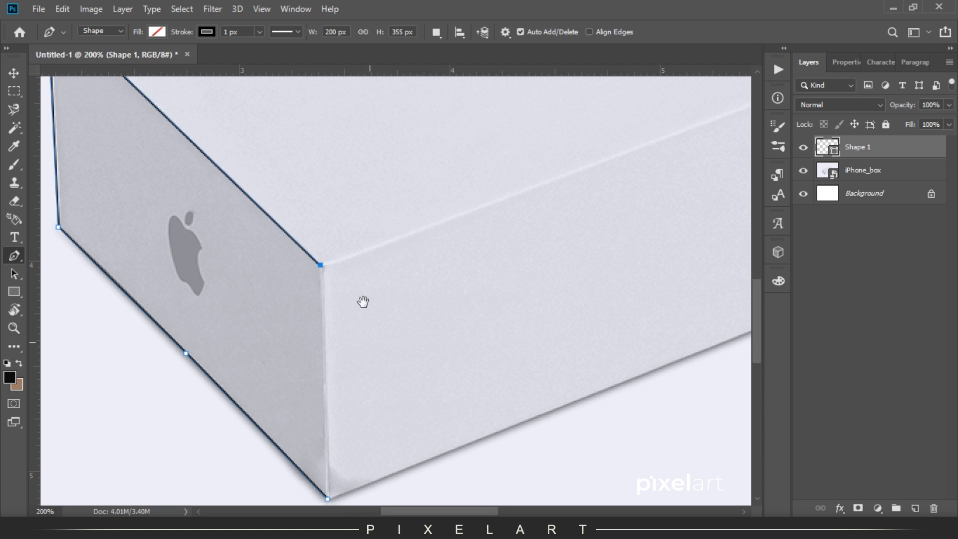
left_click_drag(367, 340, 353, 156)
left_click(317, 319)
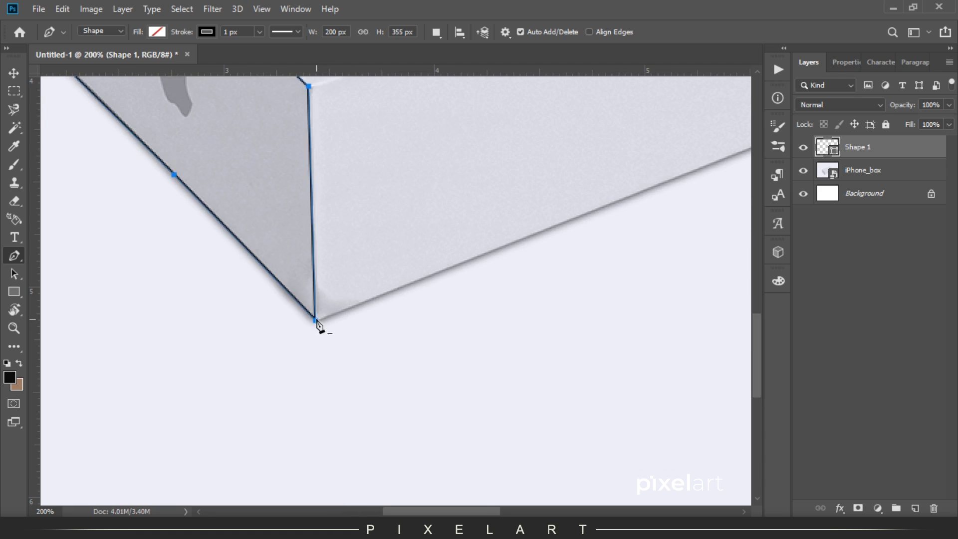
left_click_drag(349, 261, 372, 366)
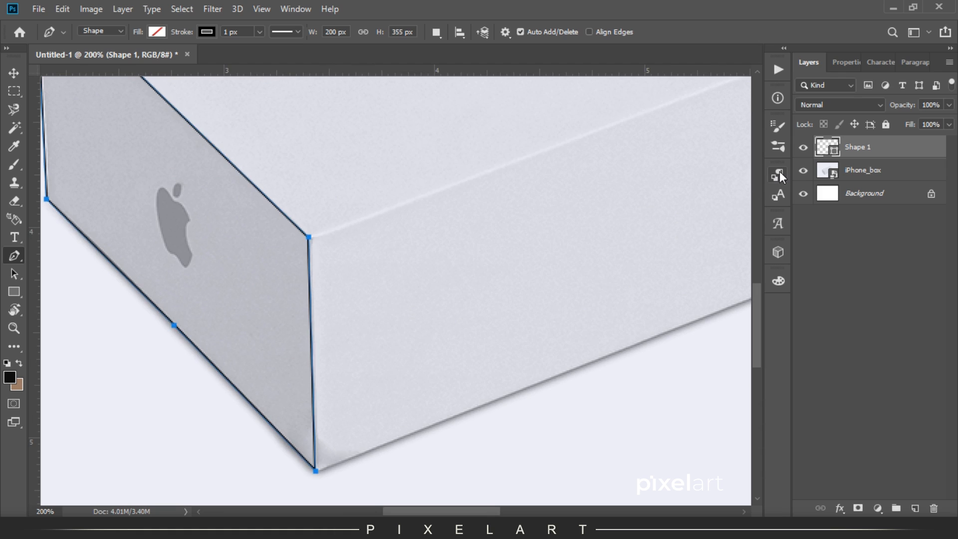
Step: Turn the logo-face outline into a selection, hide its shape layer, and copy that area of iPhone_box in place onto a new layer
key("ctrl+Return")
left_click(803, 147)
left_click(871, 178)
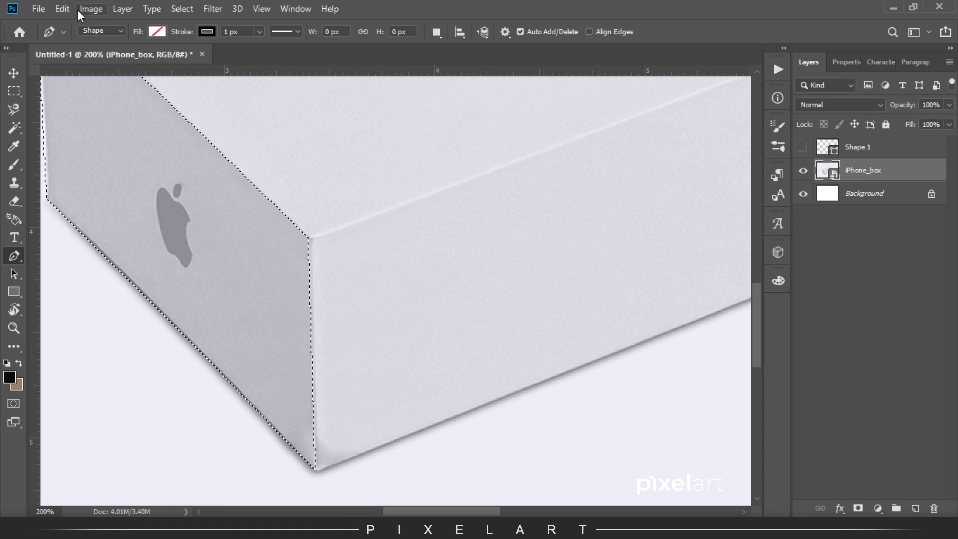
left_click(63, 9)
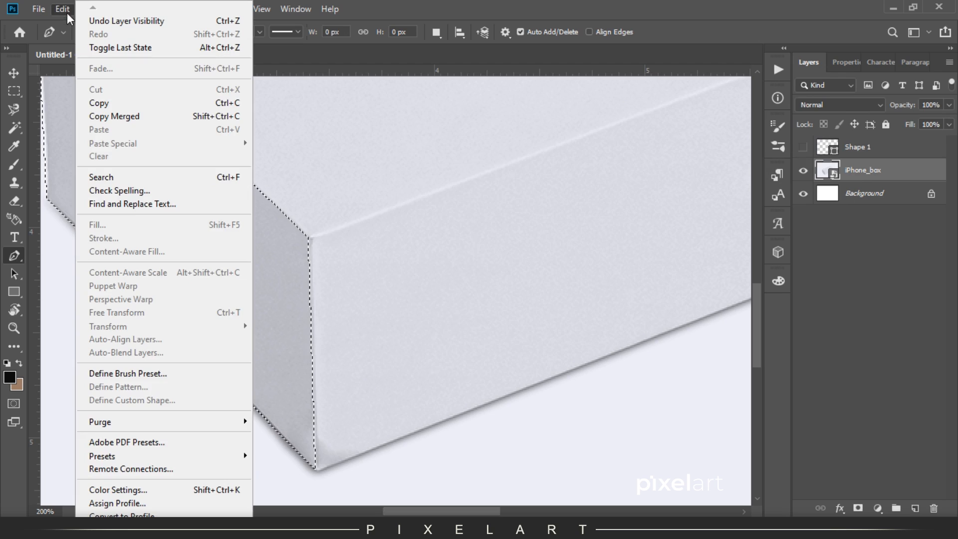
left_click(145, 102)
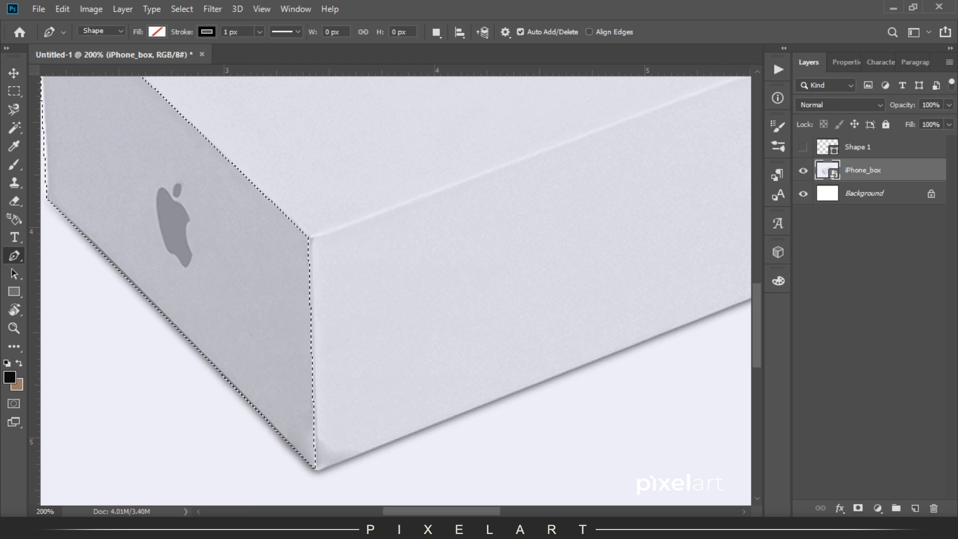
left_click(915, 508)
left_click(61, 10)
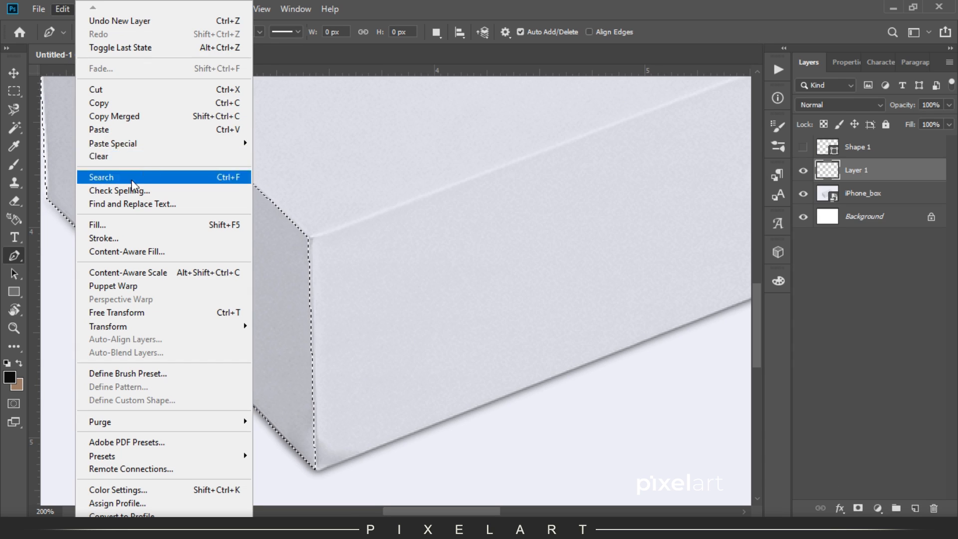
mouse_move(170, 143)
left_click(307, 158)
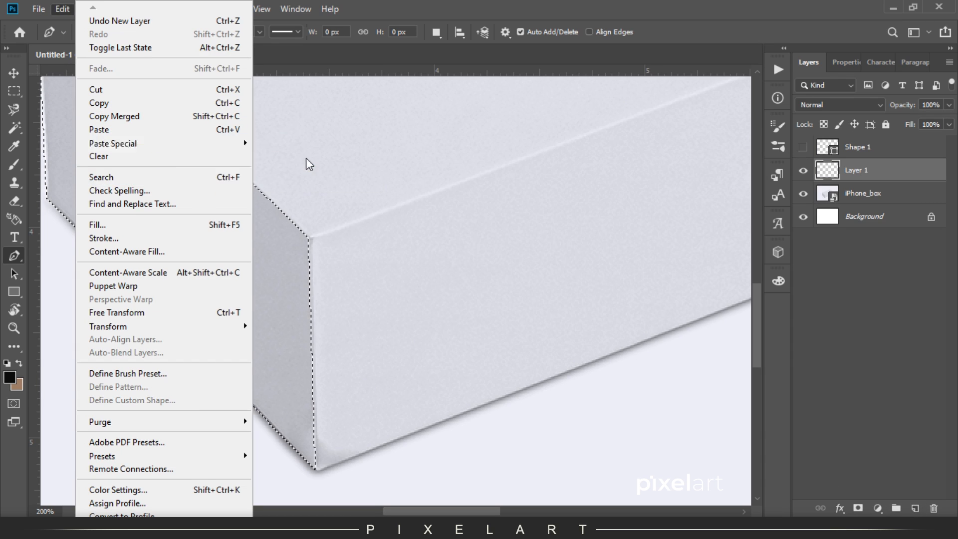
Step: Outline the box's long front face with the Pen tool above the iPhone_box layer, following all of its corners
left_click_drag(390, 250, 317, 235)
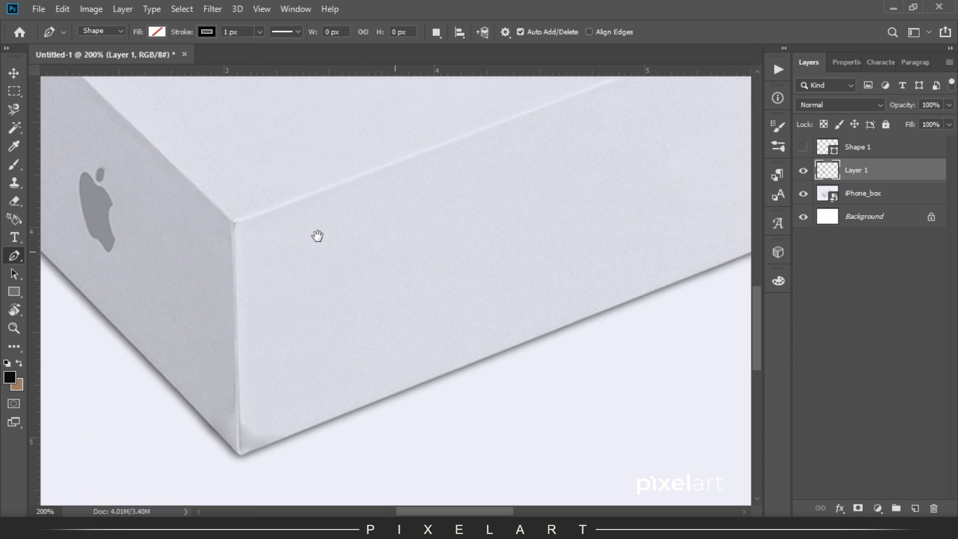
left_click(863, 194)
left_click(241, 455)
left_click(235, 222)
left_click_drag(477, 168, 189, 348)
left_click_drag(544, 200, 235, 336)
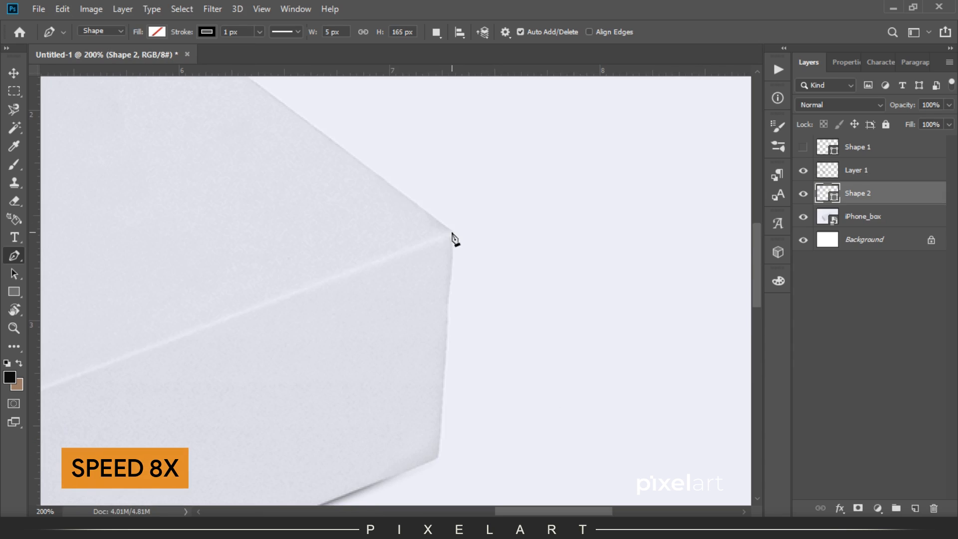
left_click(451, 233)
left_click_drag(449, 349, 453, 205)
left_click(443, 312)
left_click_drag(139, 439, 698, 170)
left_click(203, 358)
left_click_drag(383, 327, 253, 418)
left_click(66, 220, "ctrl")
Step: Load the front-face outline as a selection, hide its shape, and copy that area of iPhone_box in place onto a new layer
left_click(826, 195, "ctrl")
left_click(803, 194)
left_click(863, 216)
left_click(62, 9)
left_click(103, 102)
left_click(915, 508)
left_click(62, 9)
left_click(287, 156)
Step: Outline the box's top face with a closed four-corner Pen tool shape
key("ctrl+minus")
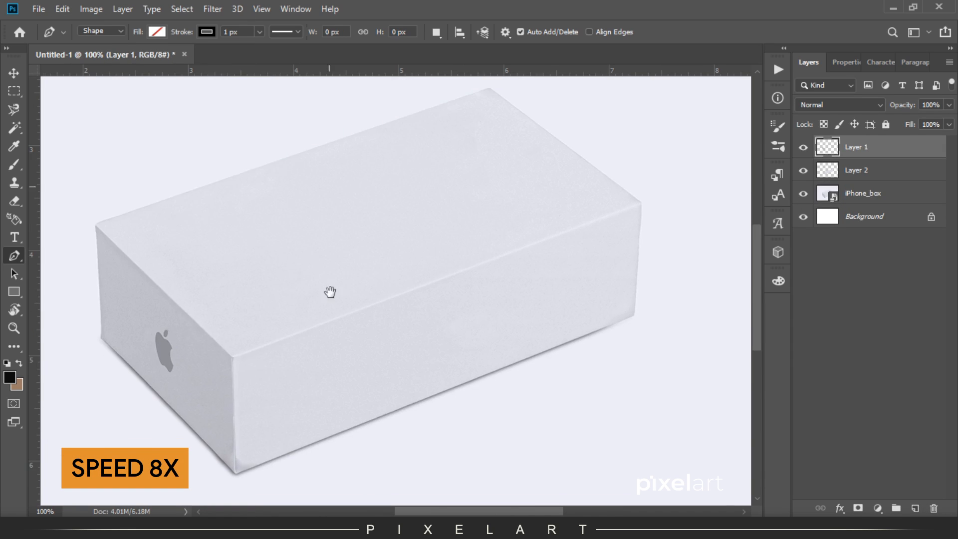
left_click(232, 365)
left_click(94, 232)
left_click(489, 96)
left_click(640, 211)
left_click(232, 364)
Step: Load the top-face outline as a selection, copy that area of iPhone_box in place onto its own layer, and delete the leftover shape layer
left_click(827, 194, "ctrl")
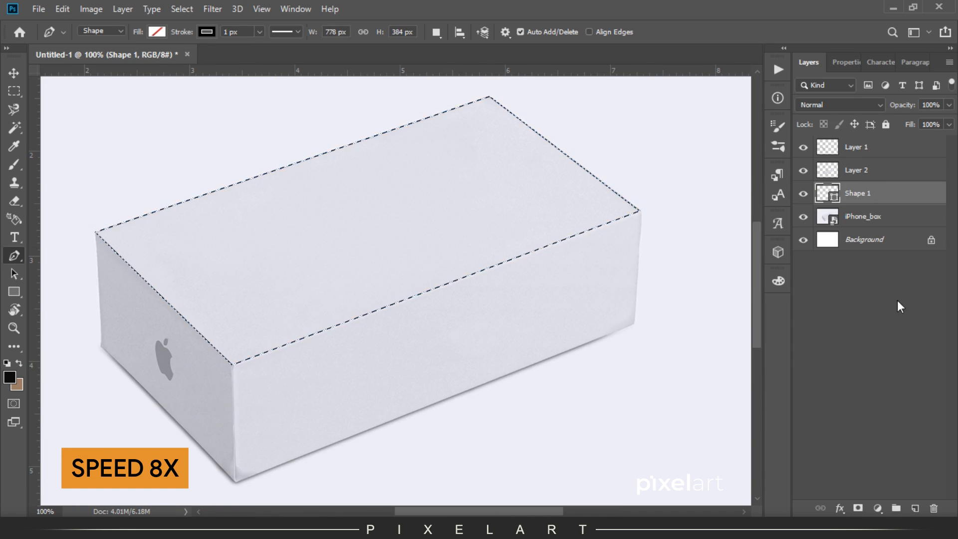
left_click(863, 217)
left_click(62, 9)
left_click(130, 105)
left_click(62, 9)
left_click(399, 158)
left_click(853, 195)
key("Delete")
Step: Rename the top-face layer "Top" and hide the iPhone_box layer
double_click(853, 195)
type("Top")
key("Return")
left_click(862, 216)
left_click(803, 216)
Step: Rename Layer 2, which holds the long front face, as "Front Side"
left_click(878, 170)
key("f")
key("r")
key("shift+f")
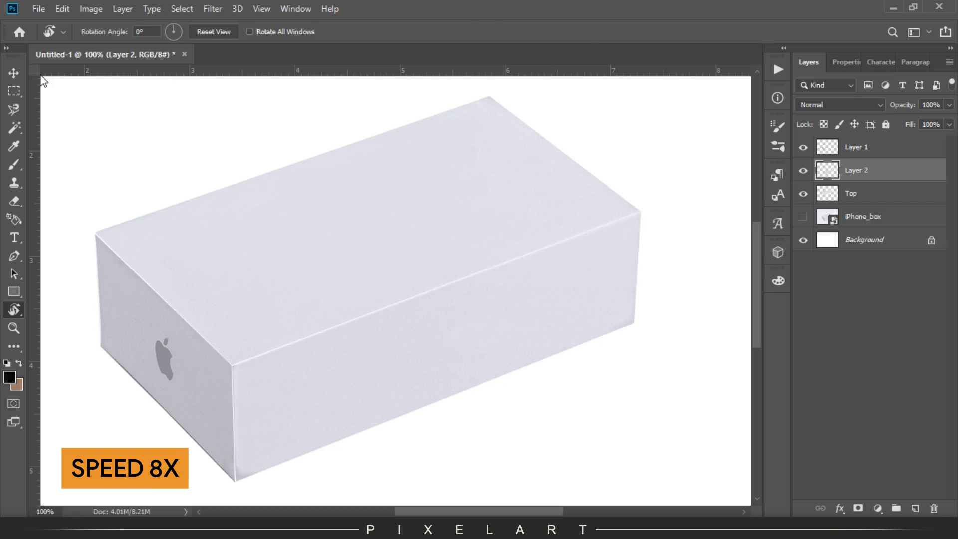
key("v")
double_click(854, 170)
type("Front Side")
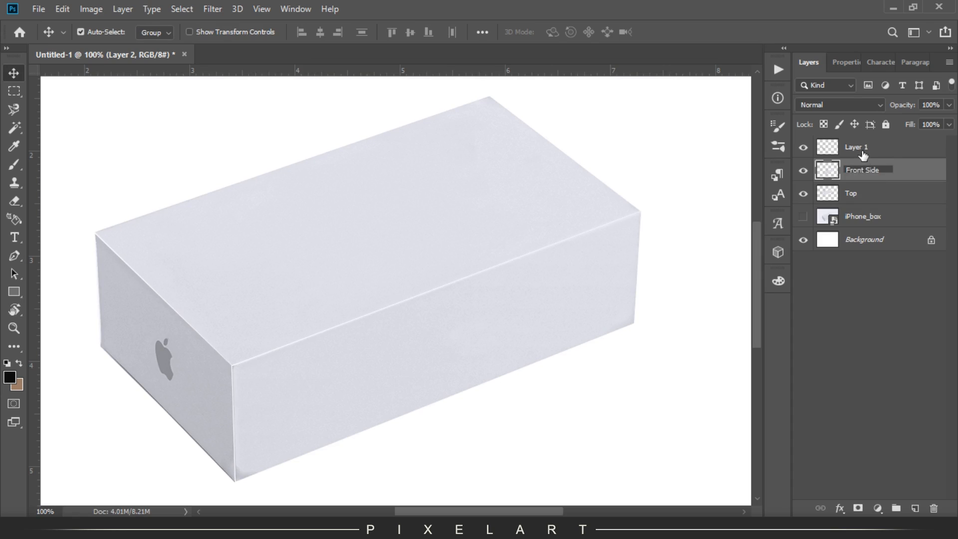
Step: Rename Layer 1, which holds the short face with the Apple logo, as "Left Side"
double_click(862, 150)
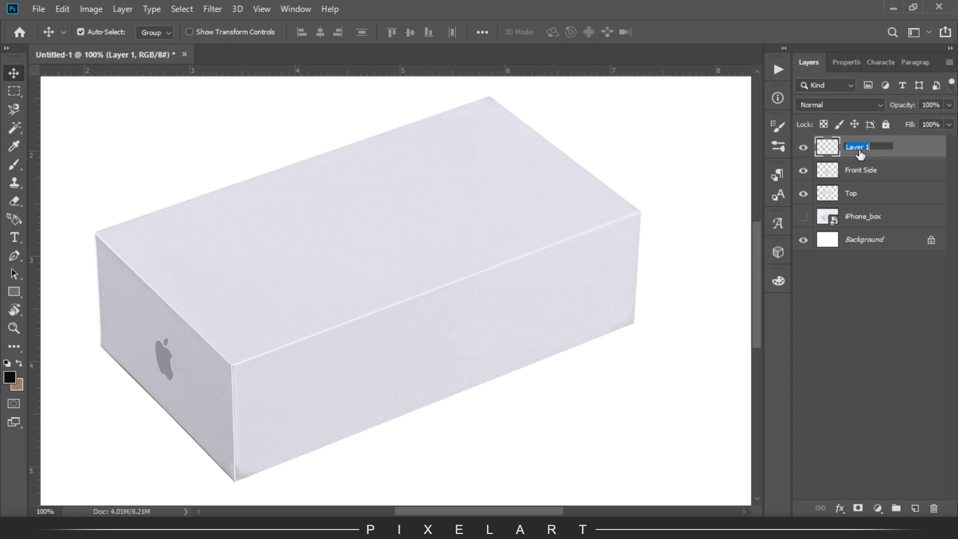
type("L")
key("Return")
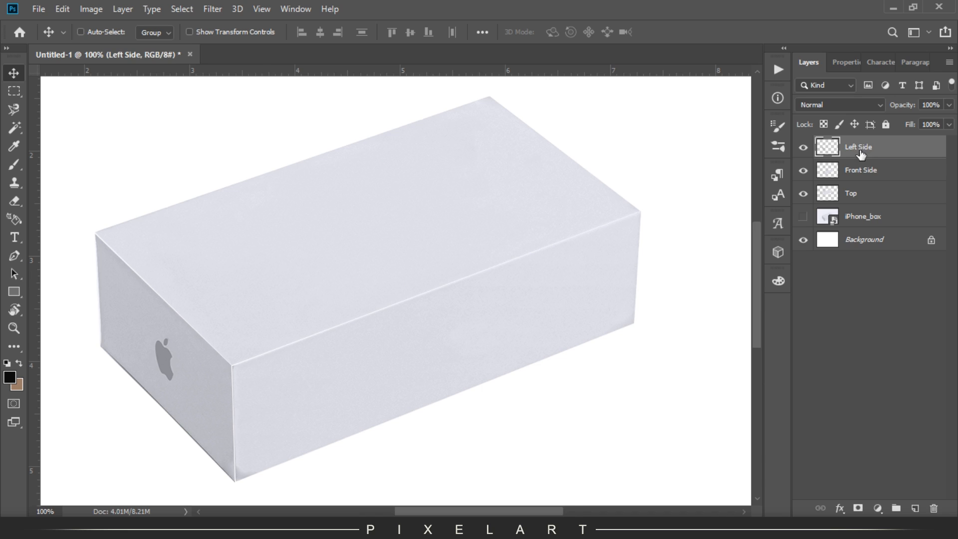
Step: Draw a rectangle shape about 764 by 364 px over the box, directly above the Top layer
key("ctrl+minus")
key("ctrl+minus")
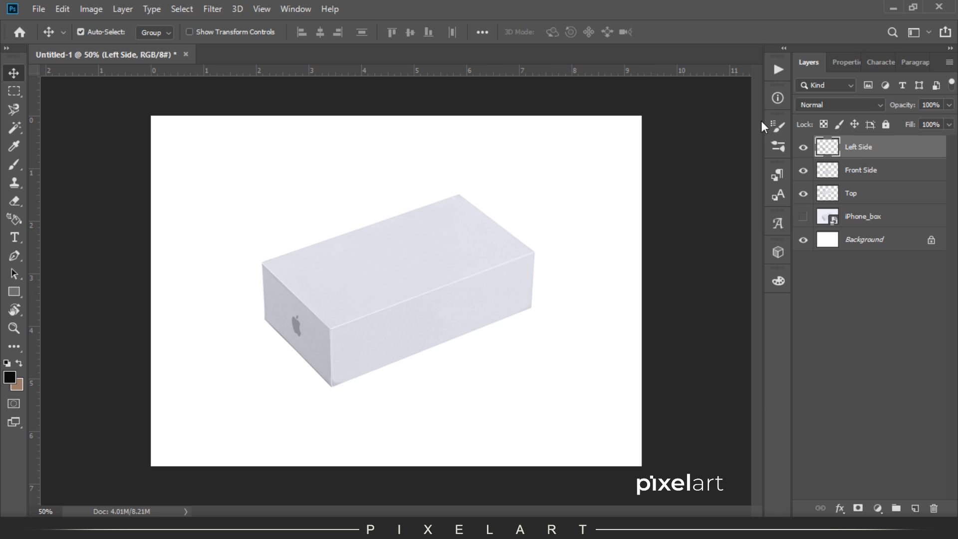
left_click(859, 193)
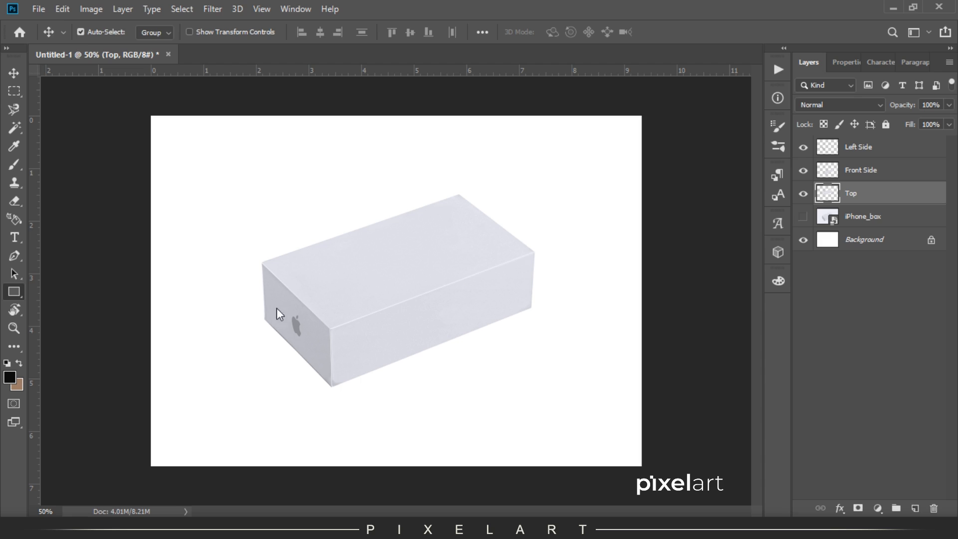
left_click_drag(248, 229, 516, 356)
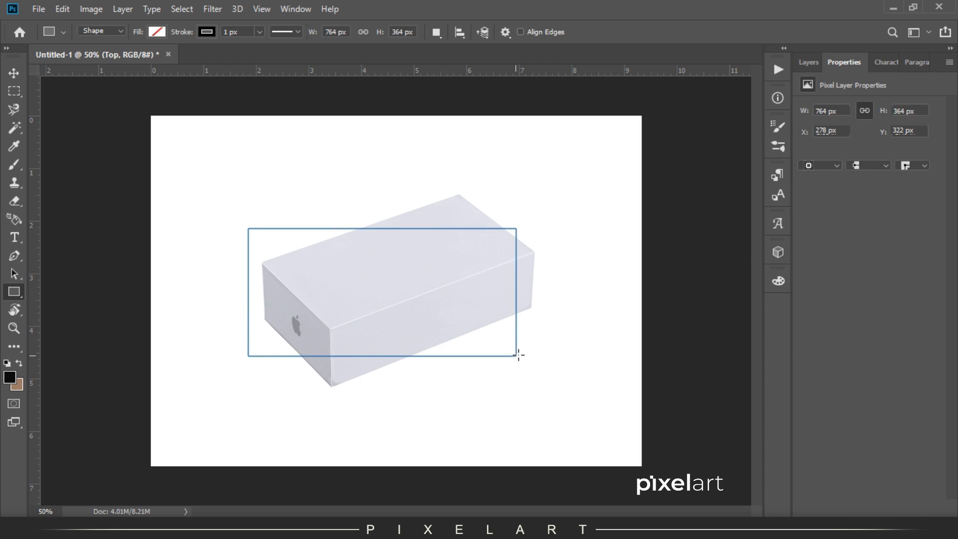
Step: Fill the new rectangle with black and remove its stroke
left_click(808, 150)
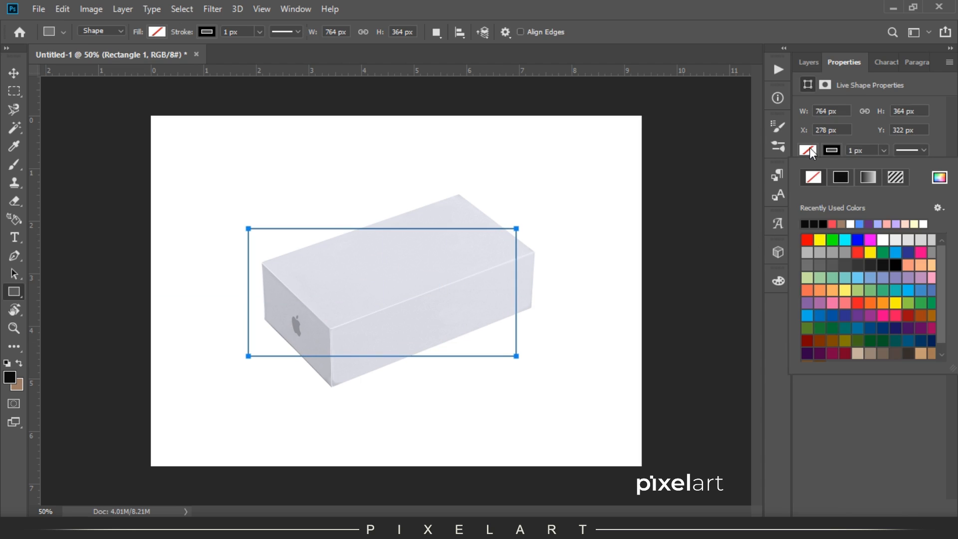
left_click(824, 224)
left_click(831, 150)
left_click(831, 150)
left_click(813, 178)
left_click(808, 62)
left_click(808, 61)
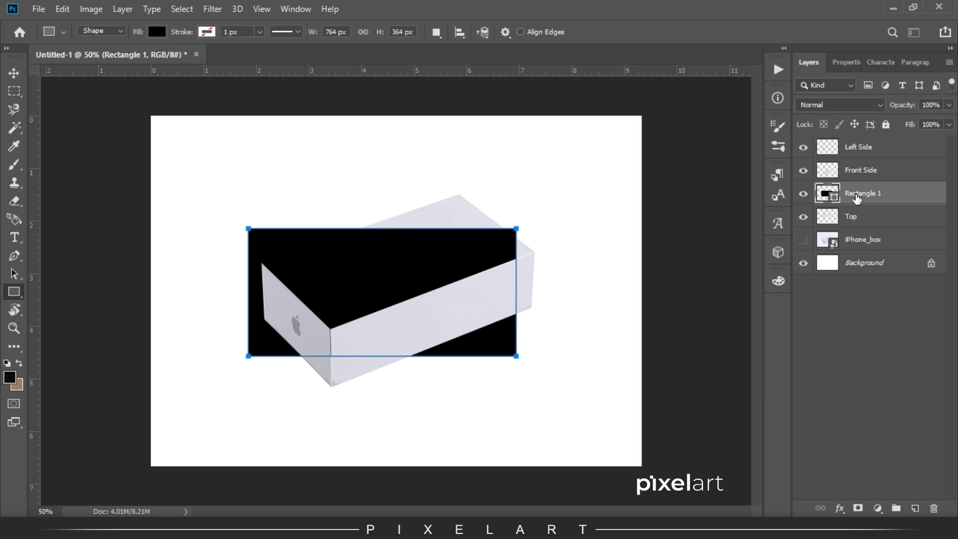
Step: Move and enlarge the black rectangle to about 837 by 436 px so it covers the box's whole top face
key("ctrl+plus")
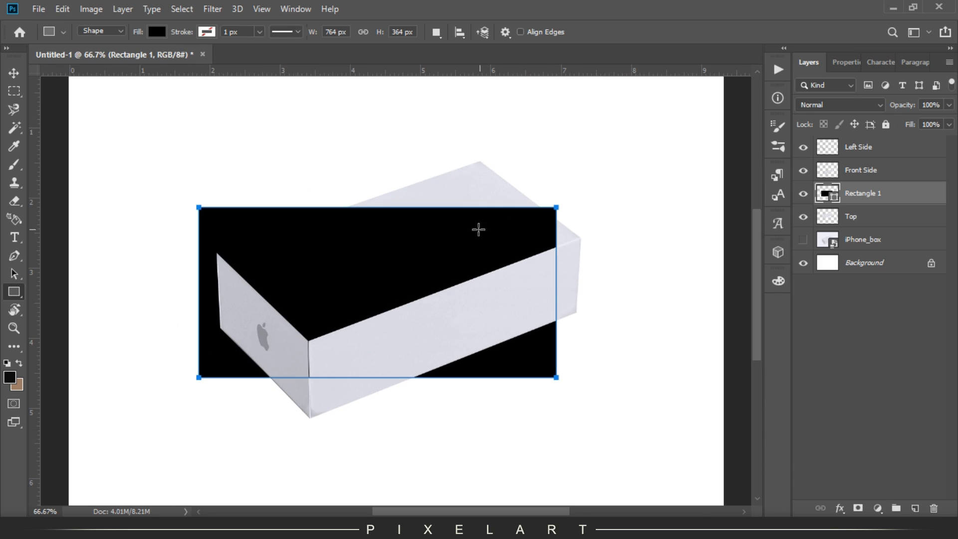
key("ctrl+t")
left_click_drag(381, 203, 406, 179)
left_click_drag(509, 241, 516, 217)
left_click_drag(563, 250, 598, 250)
key("Return")
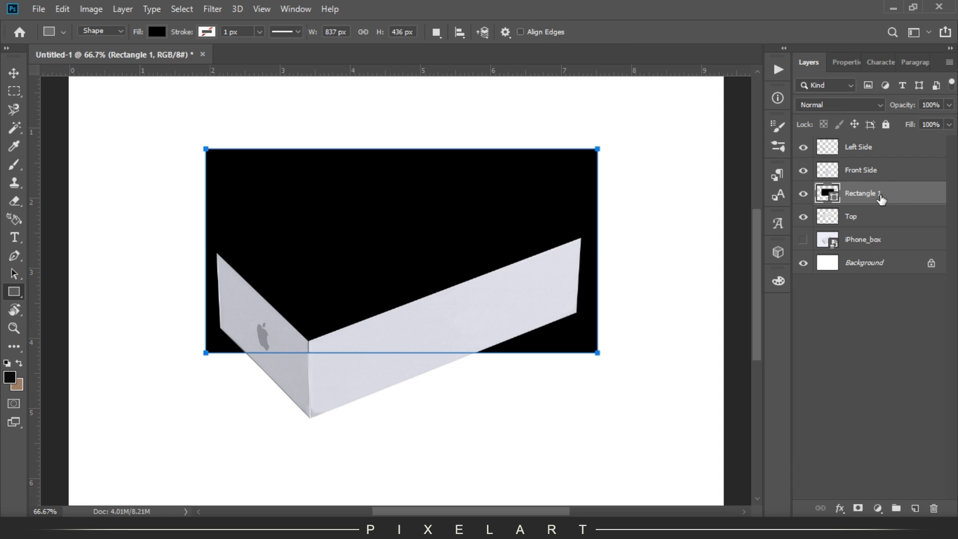
Step: Convert Rectangle 1 to a smart object and lower its opacity to 9%
right_click(881, 197)
left_click(786, 196)
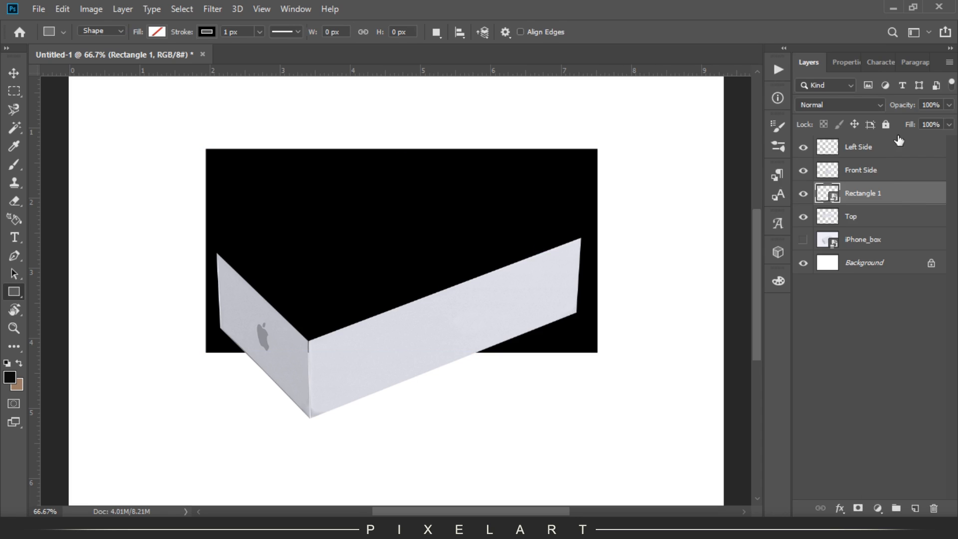
left_click_drag(905, 108, 843, 111)
Step: Rotate Rectangle 1 by -30° and distort its four corners to match the corners of the box's top face
key("ctrl+t")
left_click_drag(666, 137, 635, 162)
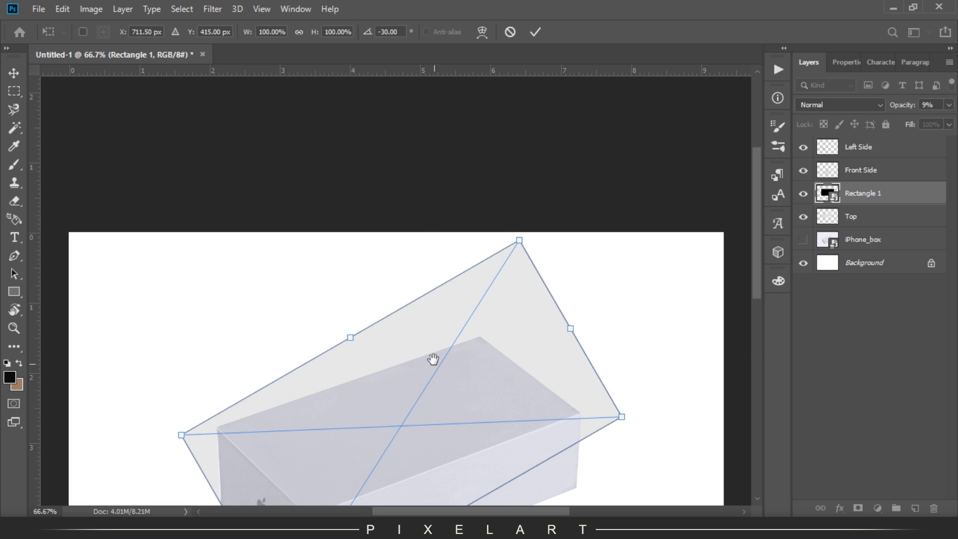
left_click_drag(434, 361, 427, 208)
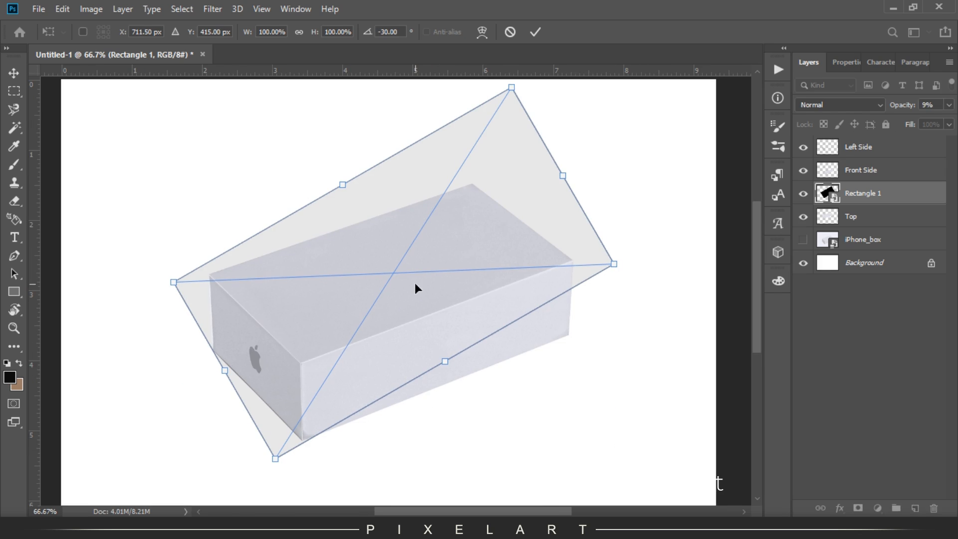
left_click_drag(274, 458, 301, 366)
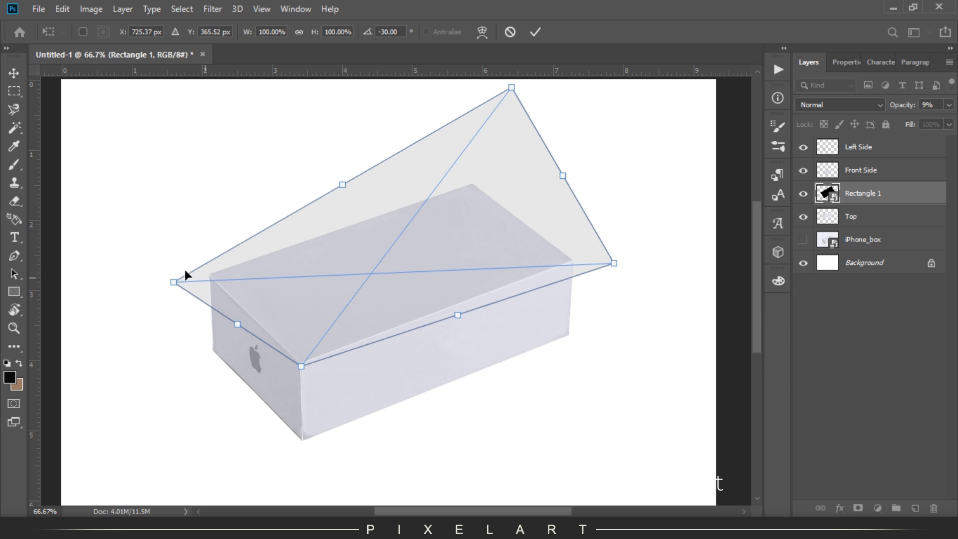
left_click_drag(176, 284, 210, 274)
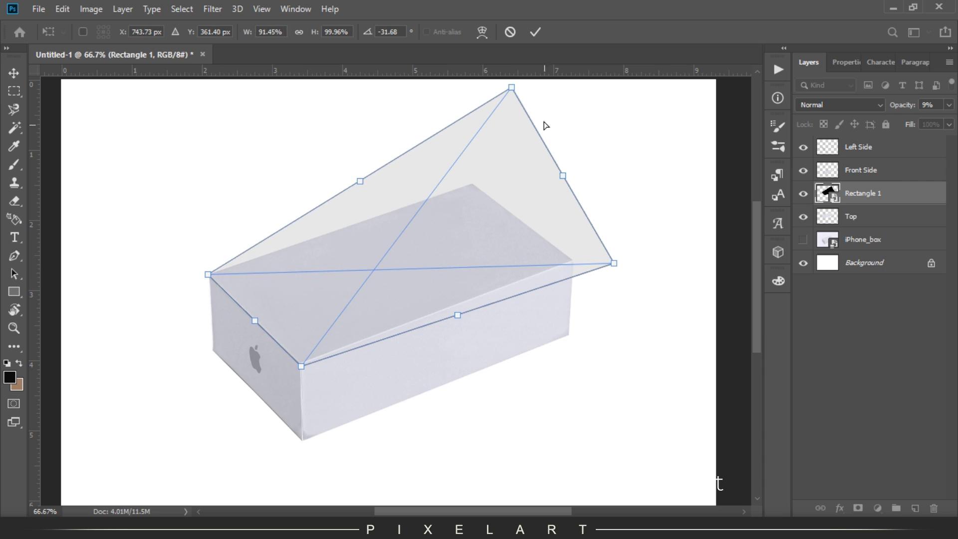
left_click_drag(513, 88, 474, 181)
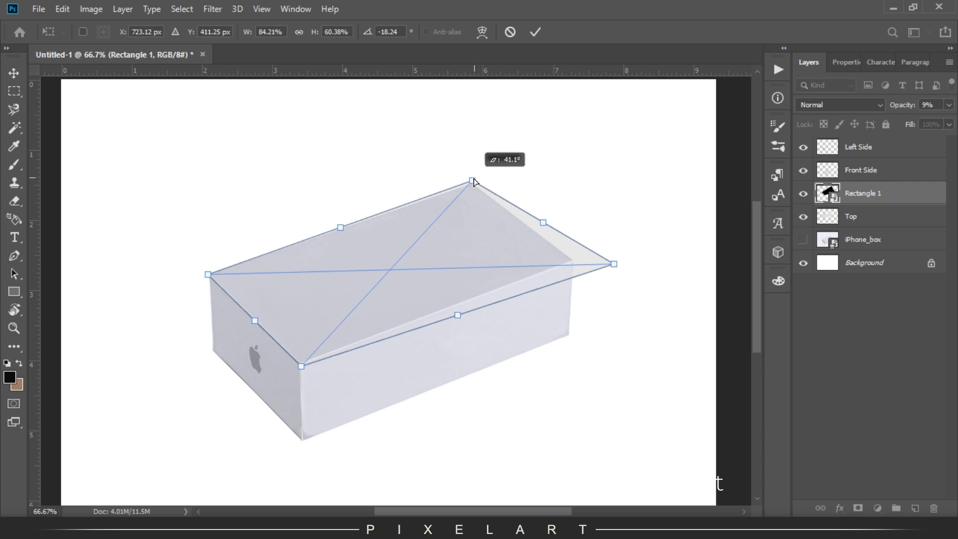
left_click_drag(615, 265, 586, 257)
key("Return")
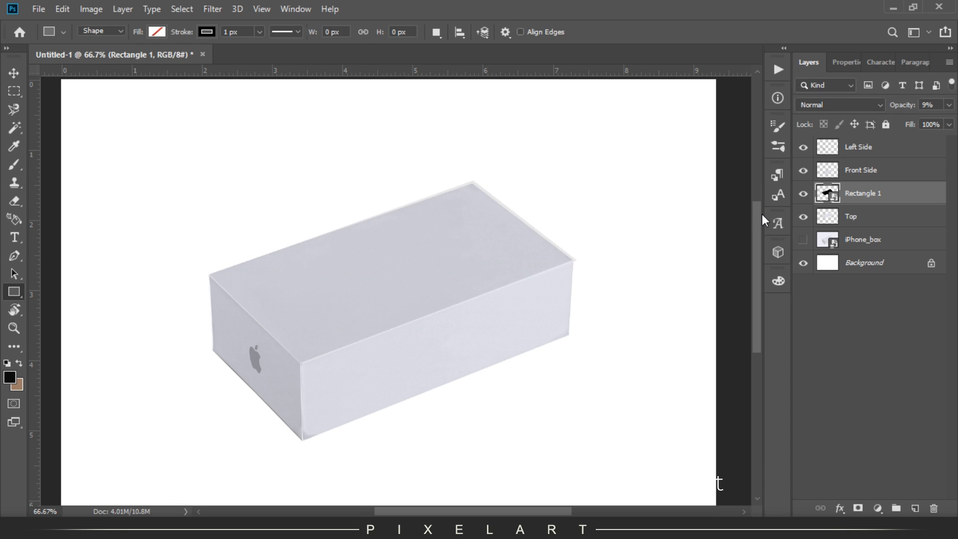
Step: Mask Rectangle 1 with the outline of the Top layer and raise its opacity to 97%
left_click_drag(813, 195, 848, 199)
left_click(848, 200, "ctrl")
left_click(858, 508)
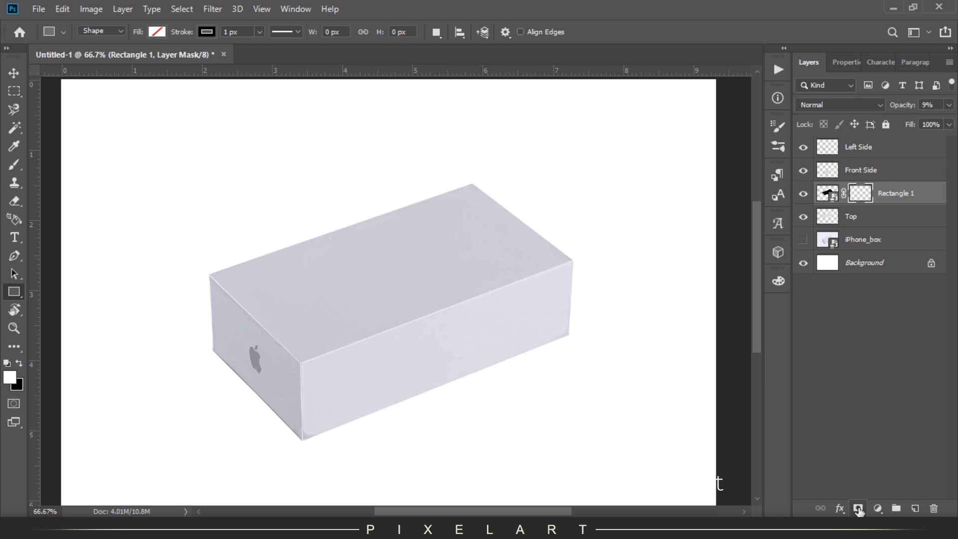
left_click_drag(897, 107, 954, 58)
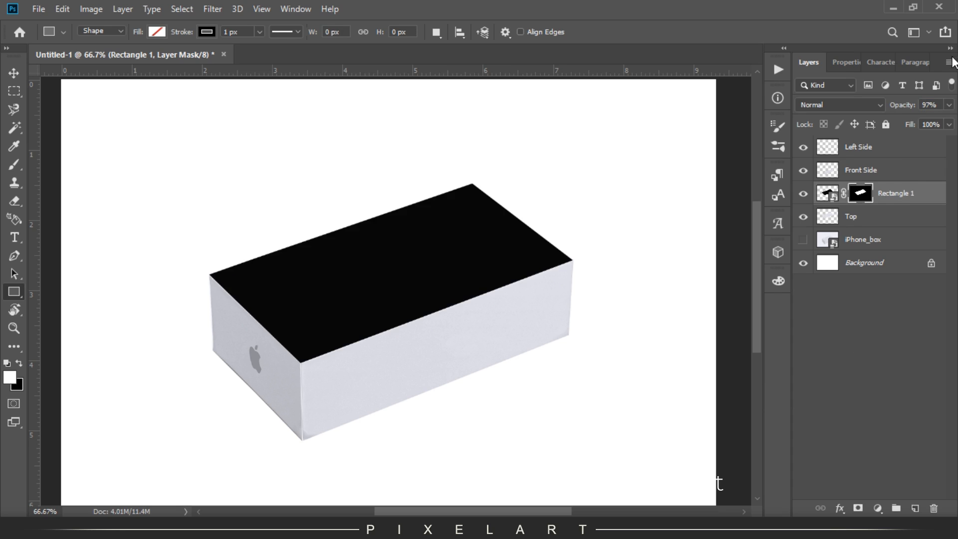
Step: Draw a rectangle about 242 by 390 px over the box's left face and fill it with red
key("ctrl+plus")
left_click_drag(375, 271, 386, 190)
left_click_drag(108, 177, 278, 450)
left_click(813, 152)
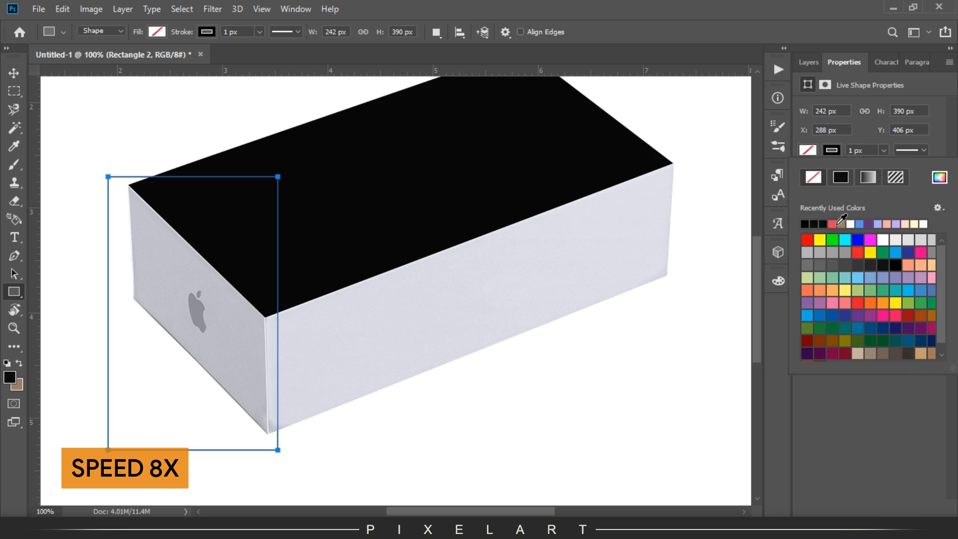
left_click(836, 223)
left_click(809, 63)
Step: Convert Rectangle 2 to a smart object and reduce its opacity so the left face shows through
key("v")
right_click(858, 194)
left_click(804, 196)
left_click_drag(903, 106, 859, 112)
Step: Distort Rectangle 2's four corners to match the corners of the box's left face
key("ctrl+t")
left_click_drag(108, 450, 114, 278)
left_click_drag(278, 449, 270, 440)
left_click_drag(111, 282, 131, 300)
left_click_drag(108, 176, 126, 183)
left_click_drag(277, 177, 266, 315)
key("Return")
Step: Restore Rectangle 2 to 100% opacity, move it above Left Side, and mask it with that layer's outline
key("0")
left_click_drag(864, 193, 858, 142)
left_click(837, 165, "ctrl")
left_click(858, 508)
Step: Draw a brown rectangle without a stroke, about 791 by 263 px, over the front face, directly above the Front Side layer
left_click(861, 194)
key("u")
left_click_drag(347, 304, 282, 272)
left_click_drag(145, 242, 700, 426)
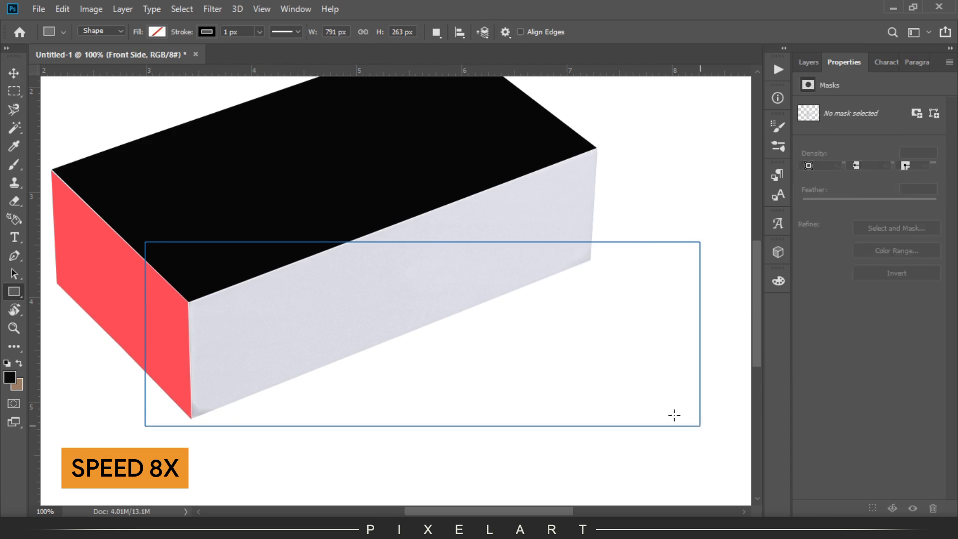
left_click(835, 150)
left_click(816, 179)
left_click(809, 63)
Step: Convert Rectangle 3 to a smart object and reduce its opacity so the front face shows through
right_click(906, 194)
left_click(805, 193)
left_click_drag(900, 106, 869, 110)
Step: Distort Rectangle 3's four corners to match the corners of the box's long front face
key("ctrl+t")
left_click_drag(699, 335, 681, 135)
left_click_drag(146, 334, 146, 348)
left_click_drag(701, 136, 700, 128)
left_click_drag(699, 219, 597, 264)
left_click_drag(614, 149, 591, 245)
left_click_drag(677, 129, 578, 238)
left_click_drag(573, 364, 693, 271)
left_click_drag(242, 262, 282, 307)
left_click_drag(246, 449, 290, 432)
key("Return")
Step: Restore Rectangle 3 to 100% opacity and mask it with the outline of the Front Side layer
key("ctrl+minus")
left_click_drag(901, 105, 938, 105)
left_click(825, 172, "ctrl")
left_click(827, 217, "ctrl")
left_click(858, 508)
key("ctrl+plus")
Step: Open the contents of the Rectangle 2 smart object and fill its rectangle with light grey e0e0e0
left_click(826, 148)
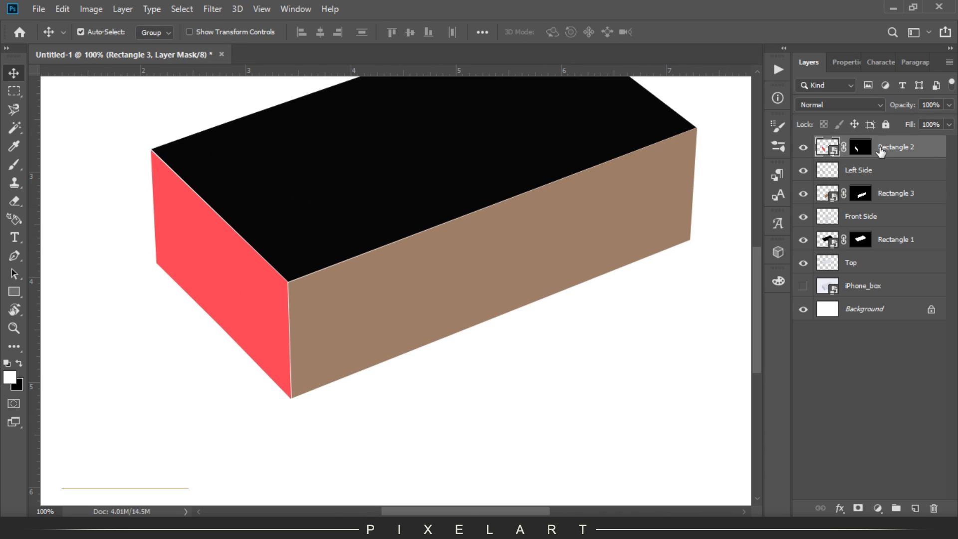
double_click(824, 149)
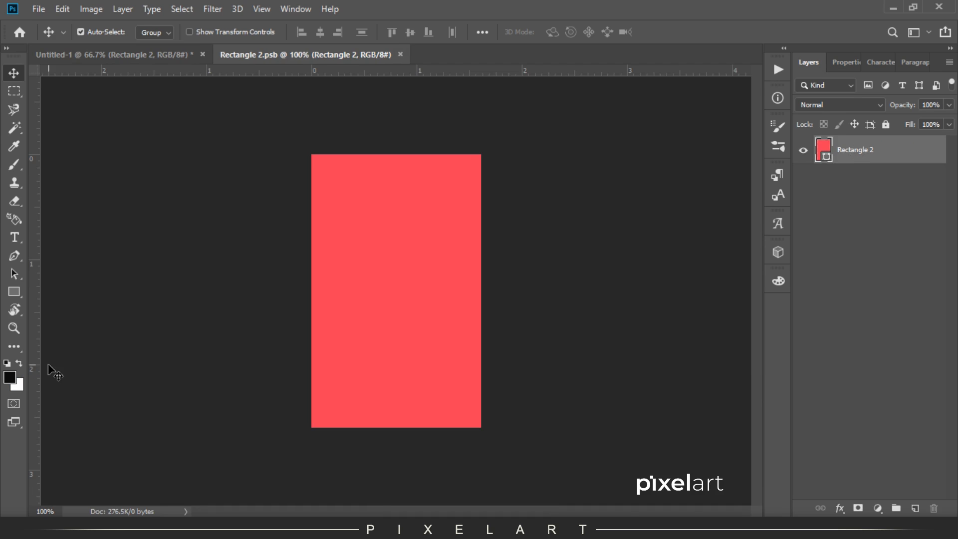
key("ctrl+BackSpace")
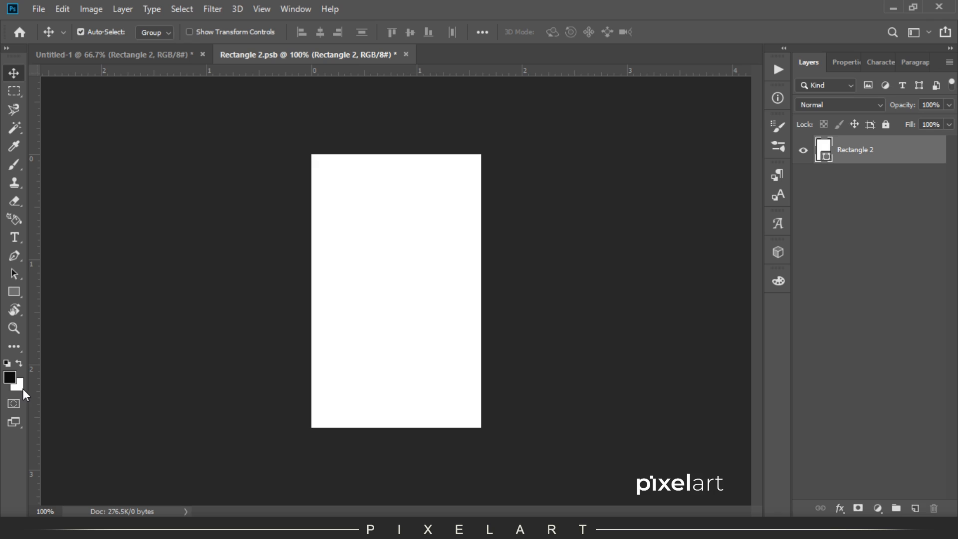
left_click(22, 389)
left_click_drag(573, 284, 563, 294)
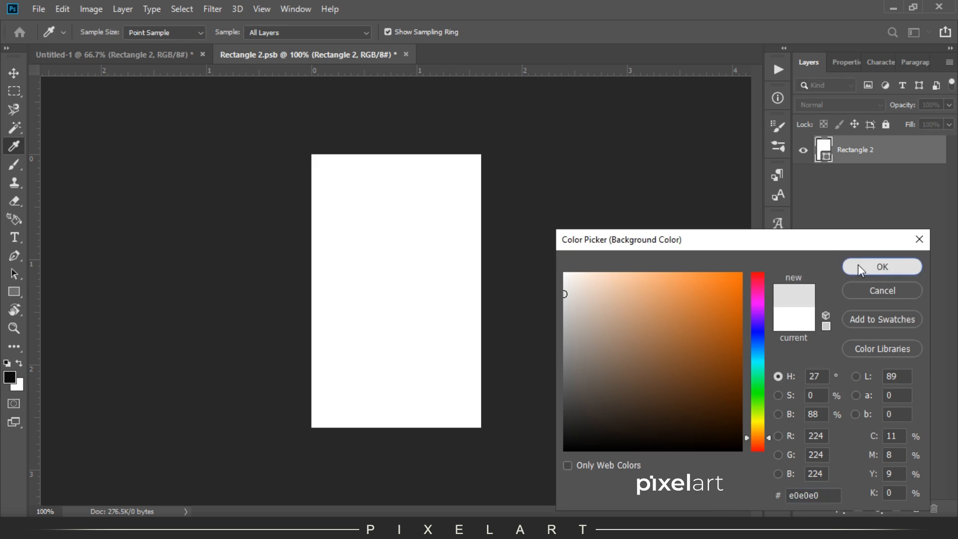
left_click(858, 265)
key("ctrl+BackSpace")
Step: Save the edited Rectangle 2 contents and return to the main box document
left_click(36, 7)
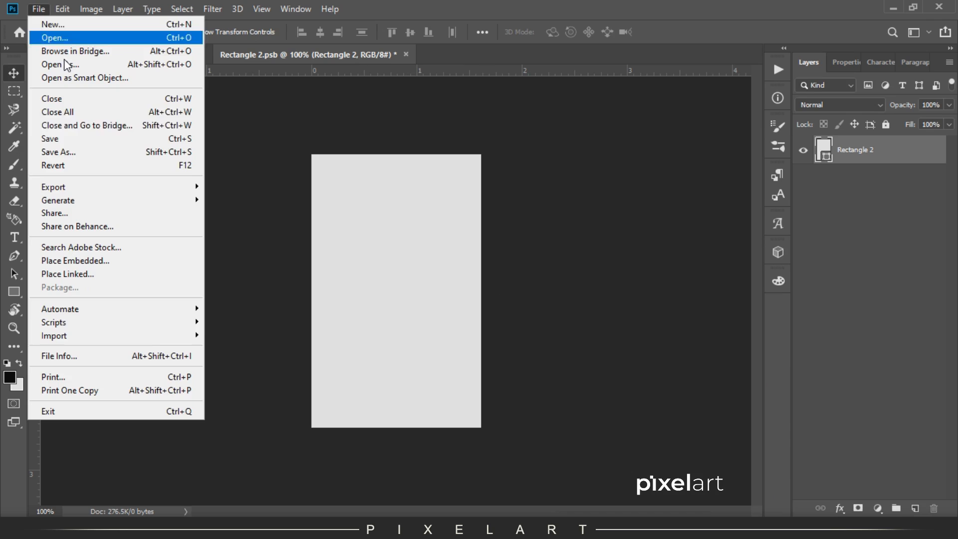
left_click(104, 136)
left_click(86, 56)
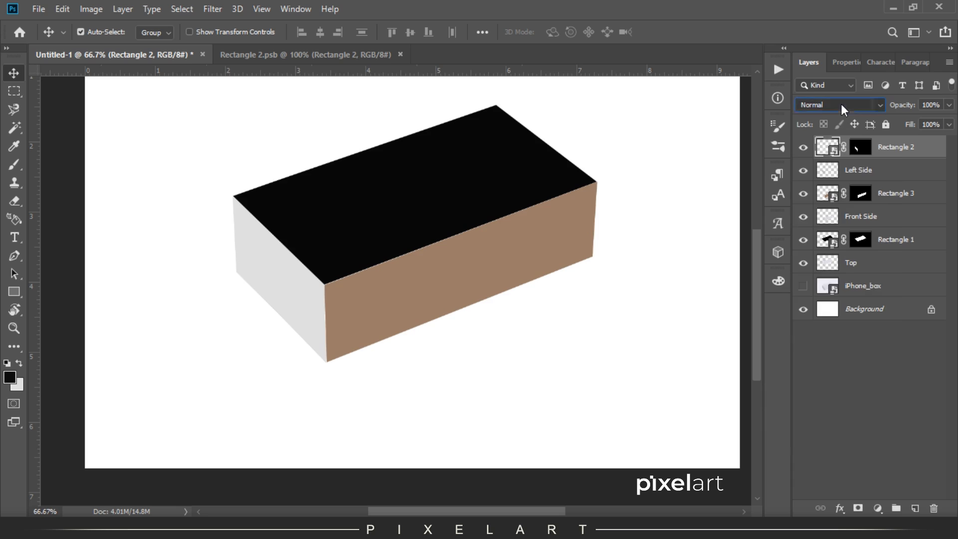
Step: Set the Rectangle 2 layer's blend mode to Color Burn
left_click(841, 104)
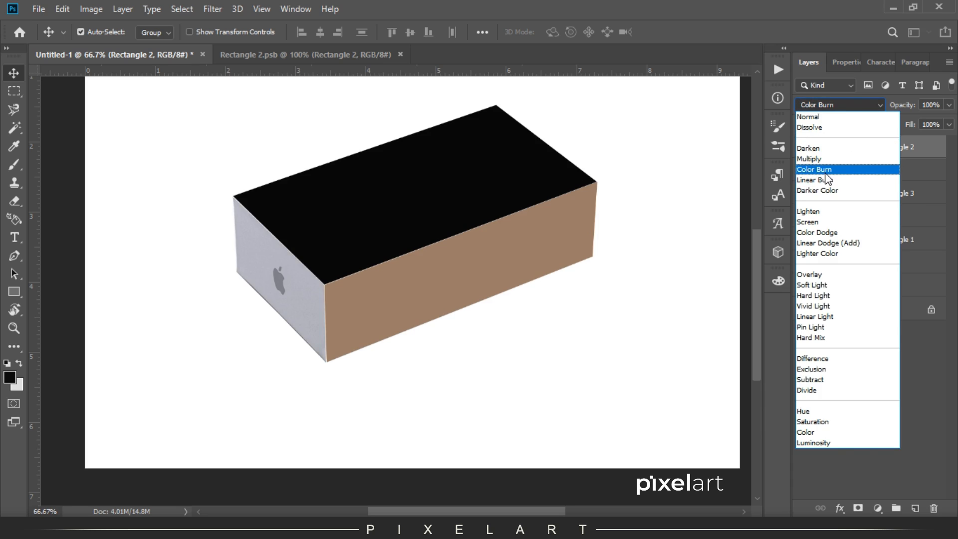
left_click(826, 173)
left_click(826, 172)
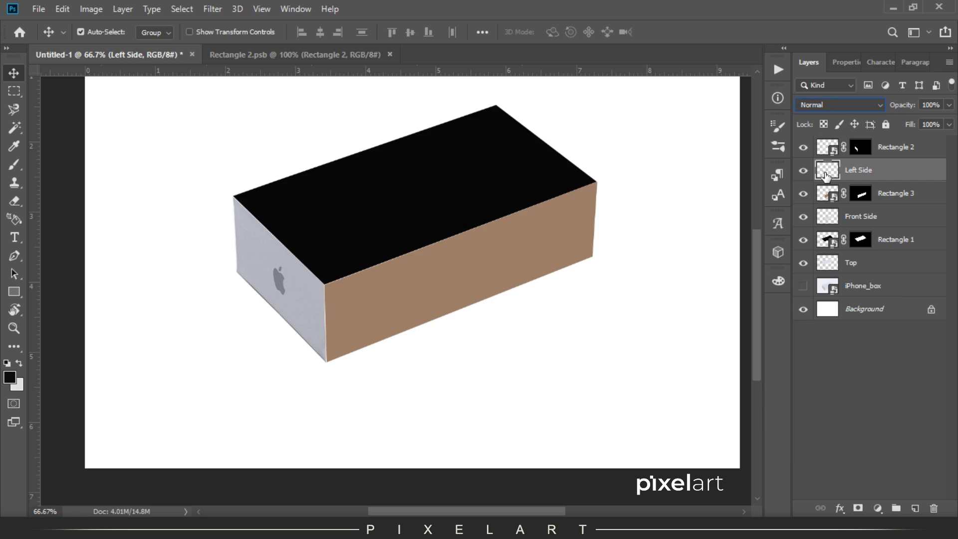
left_click(893, 149)
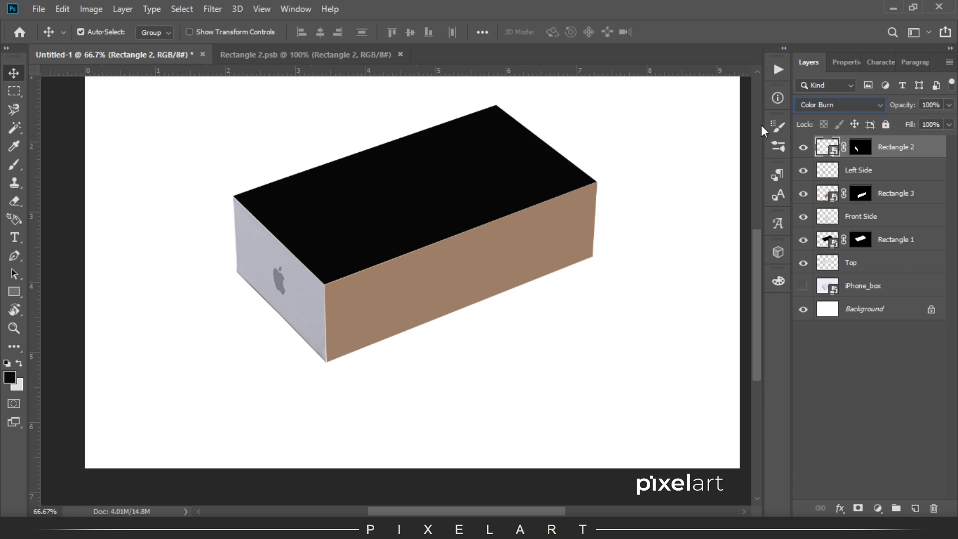
left_click(838, 105)
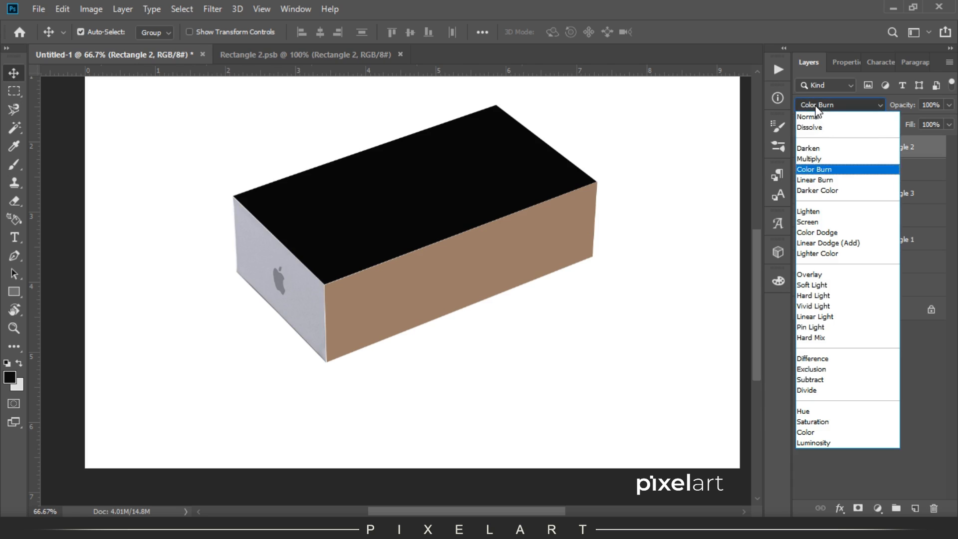
left_click(817, 170)
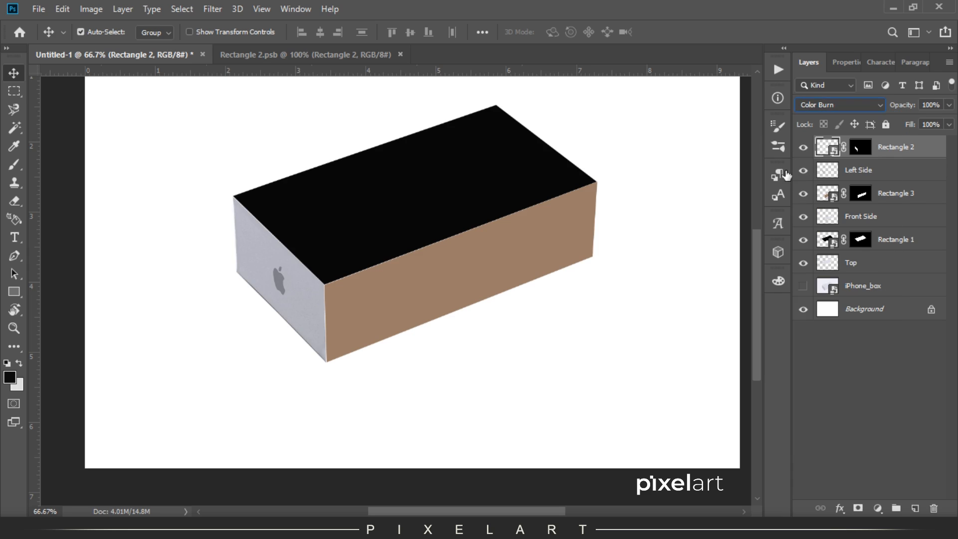
left_click(15, 91)
left_click(12, 72)
Step: Open the contents of the Rectangle 3 smart object for editing
left_click(893, 201)
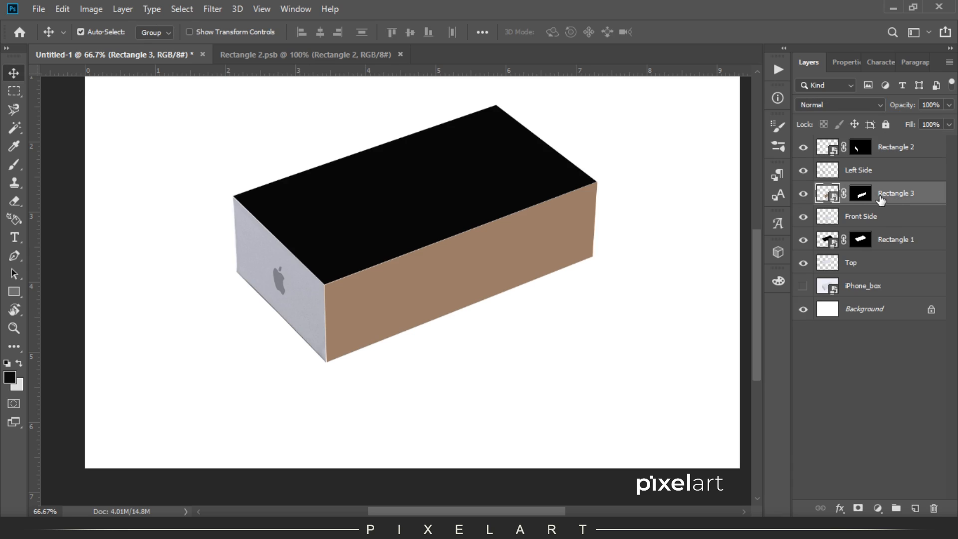
double_click(824, 199)
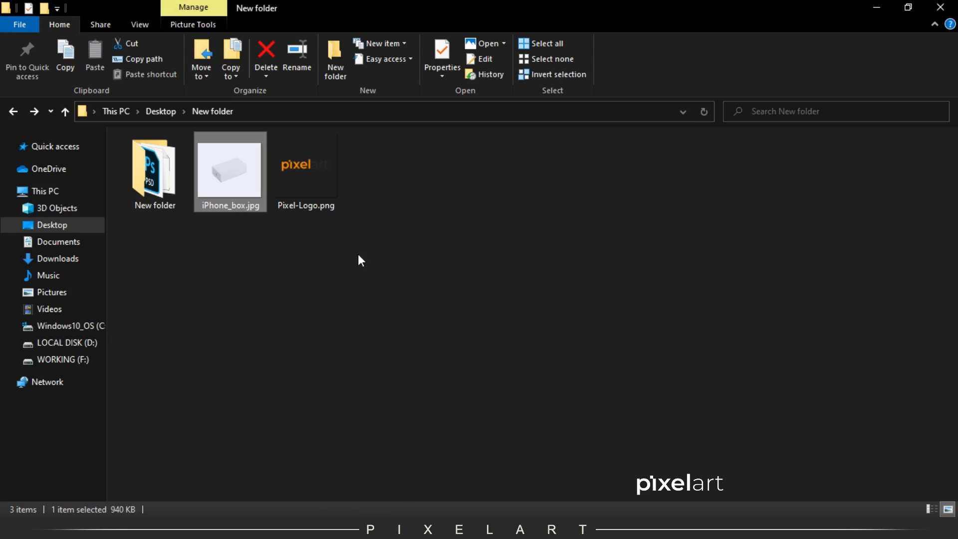
Step: Switch to the web browser and bring up the page with the iPhone logo text image
left_click(392, 529)
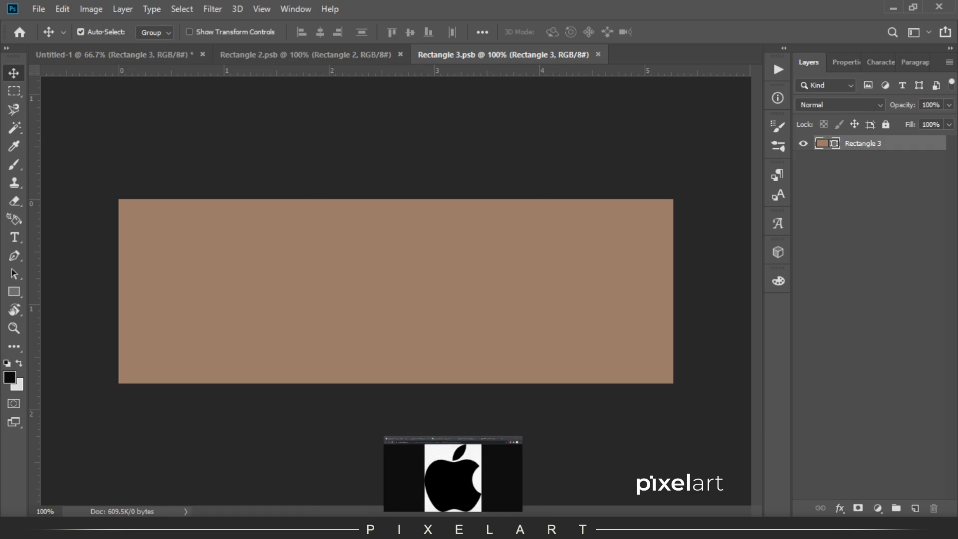
left_click(449, 529)
left_click(567, 6)
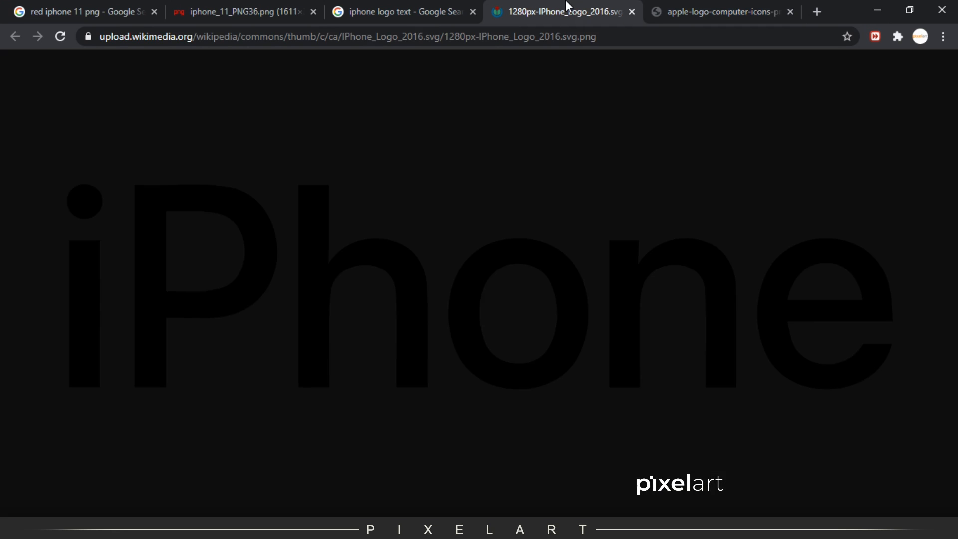
Step: Save the iPhone logo text image to the Desktop as IPhone_Logo_2016.svg.png
right_click(471, 275)
left_click(492, 298)
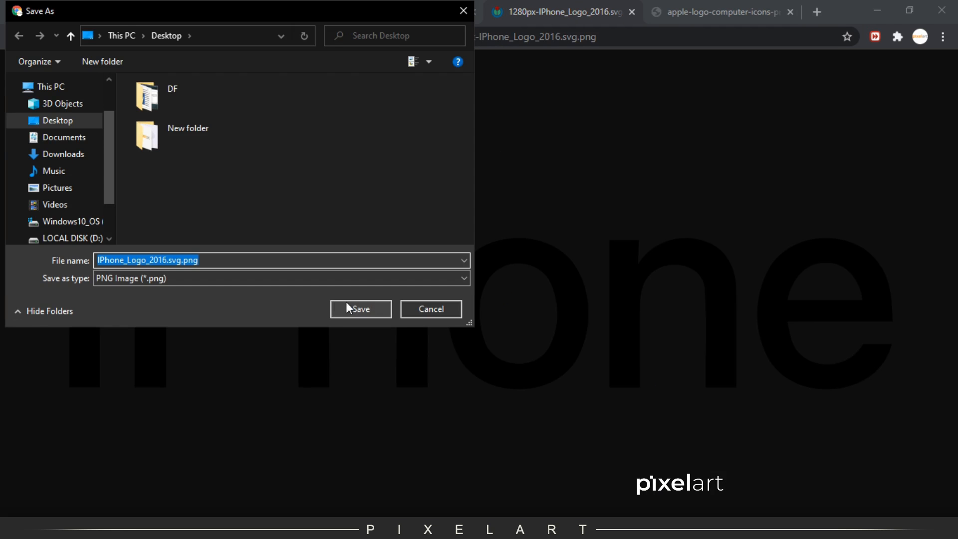
left_click(348, 305)
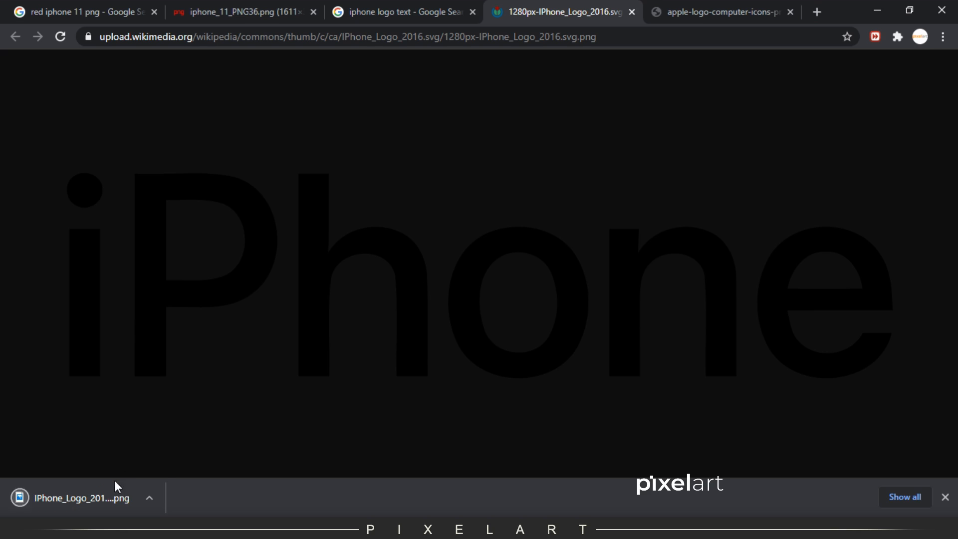
Step: Place the downloaded iPhone logo at the centre of the Rectangle 3 contents, scaled down to about 4.8%
left_click_drag(82, 498, 395, 291)
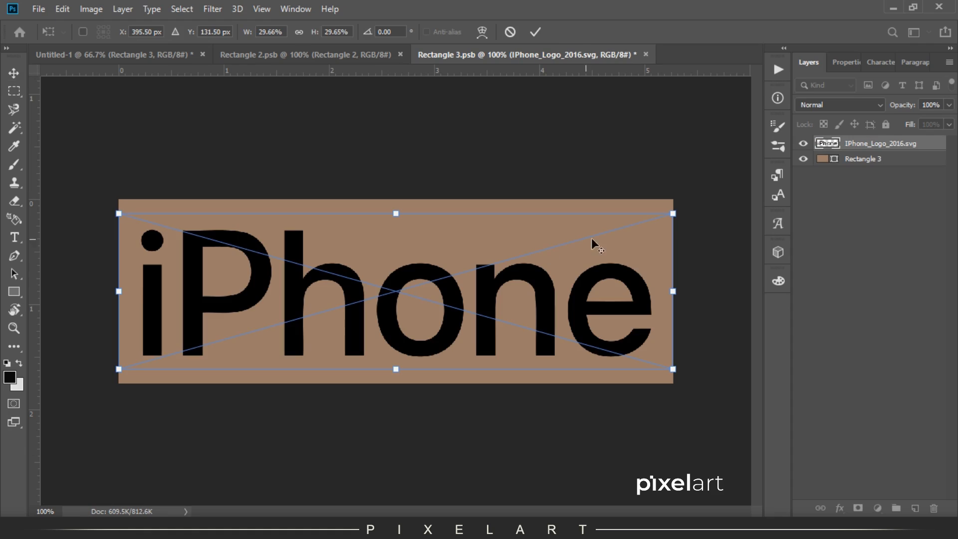
left_click_drag(669, 215, 441, 284)
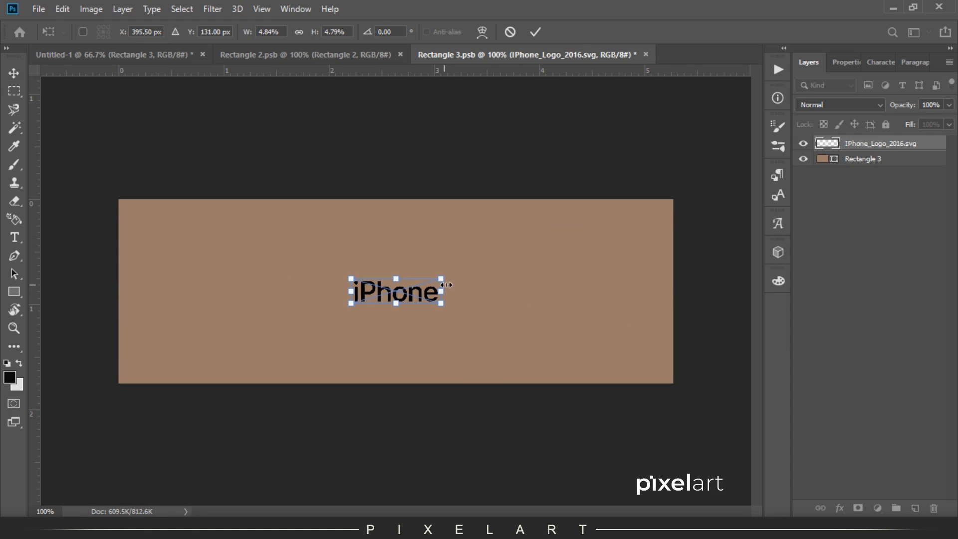
key("Return")
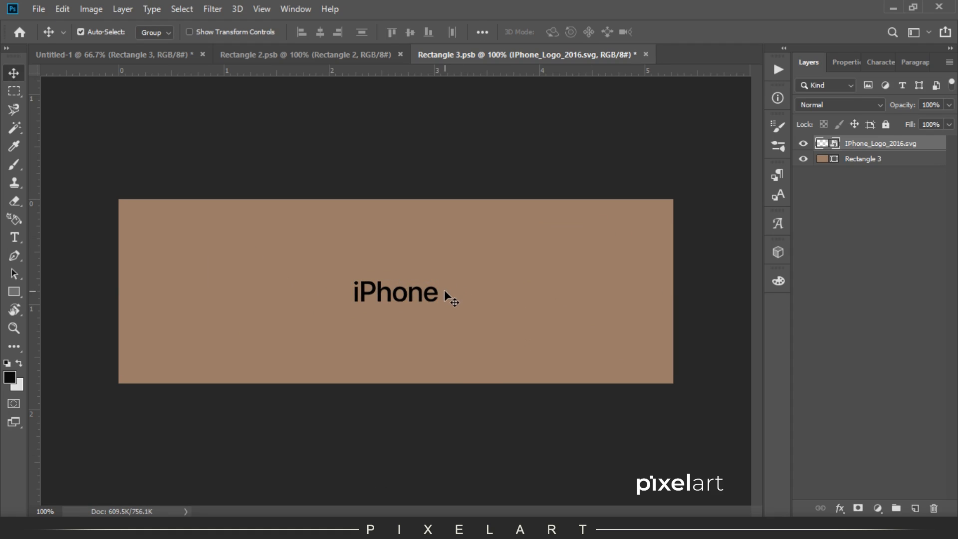
Step: Add the text "iPhone 11" in Product Sans Regular, 5.75 pt, just beside the placed logo
key("t")
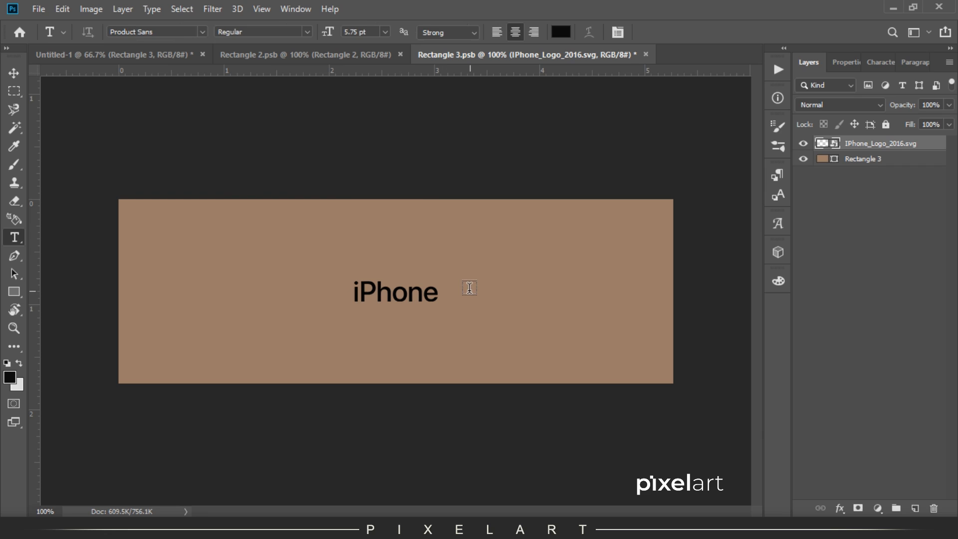
left_click(468, 288)
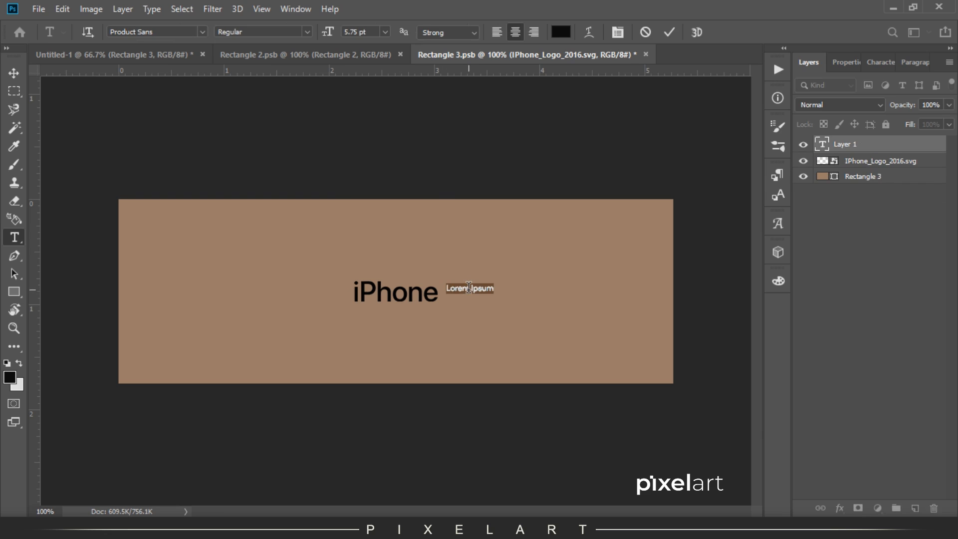
key("BackSpace")
type("iPhone 11")
left_click(13, 74)
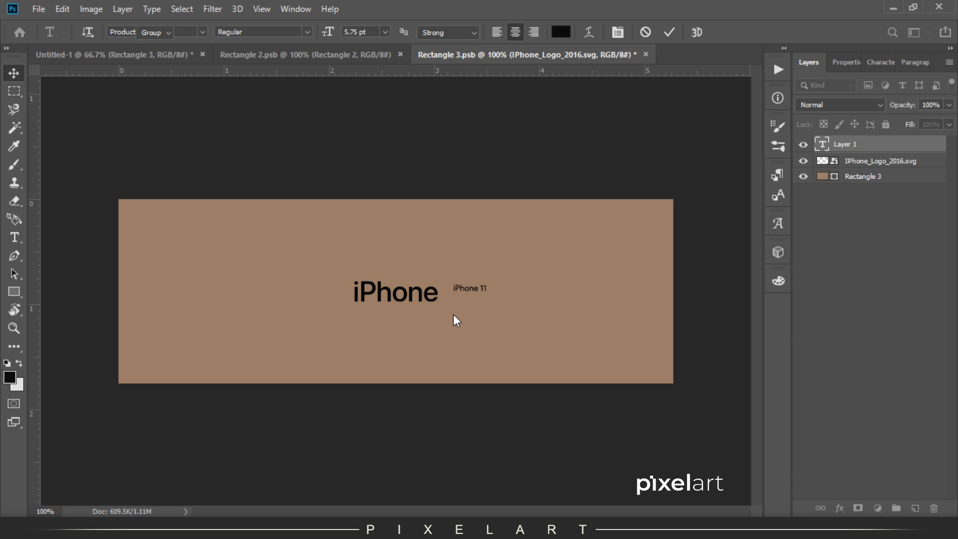
Step: Enlarge the iPhone 11 text to about 20.5 pt and position it just above the logo
key("ctrl+t")
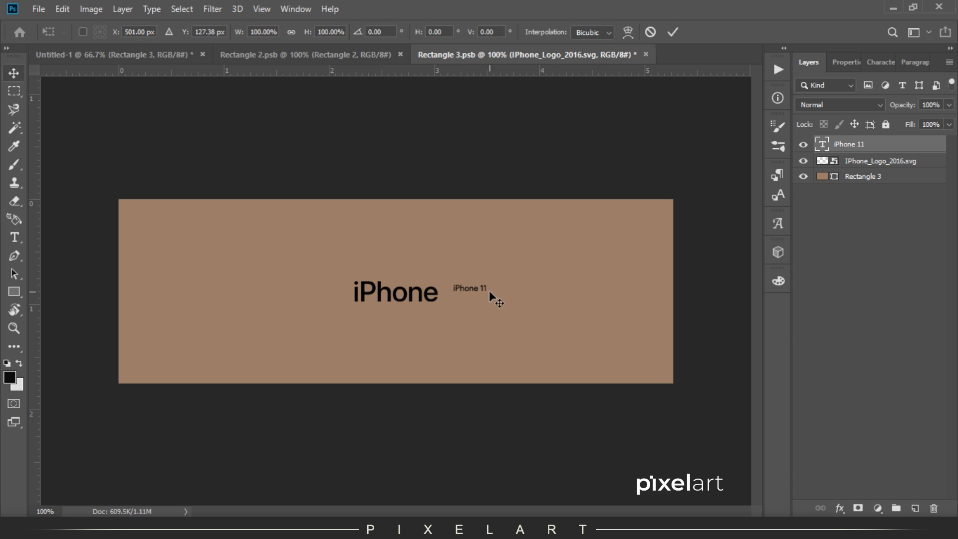
left_click_drag(487, 293, 435, 256)
key("Return")
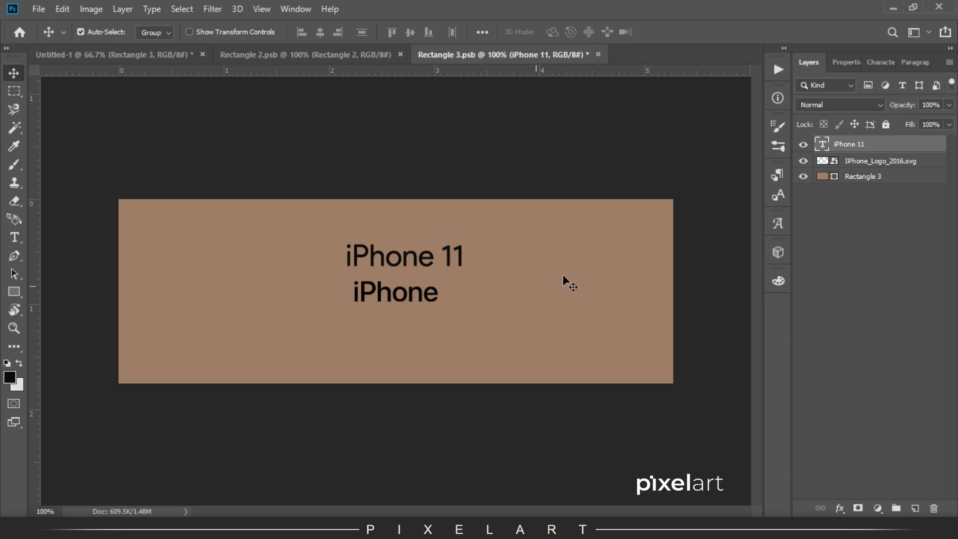
Step: Hide the IPhone_Logo_2016.svg layer and lower the iPhone 11 text to the vertical middle of the rectangle
left_click(803, 162)
key("shift+Down")
key("shift+Down")
key("shift+Down")
key("shift+Down")
key("shift+Down")
key("shift+Down")
key("shift+Down")
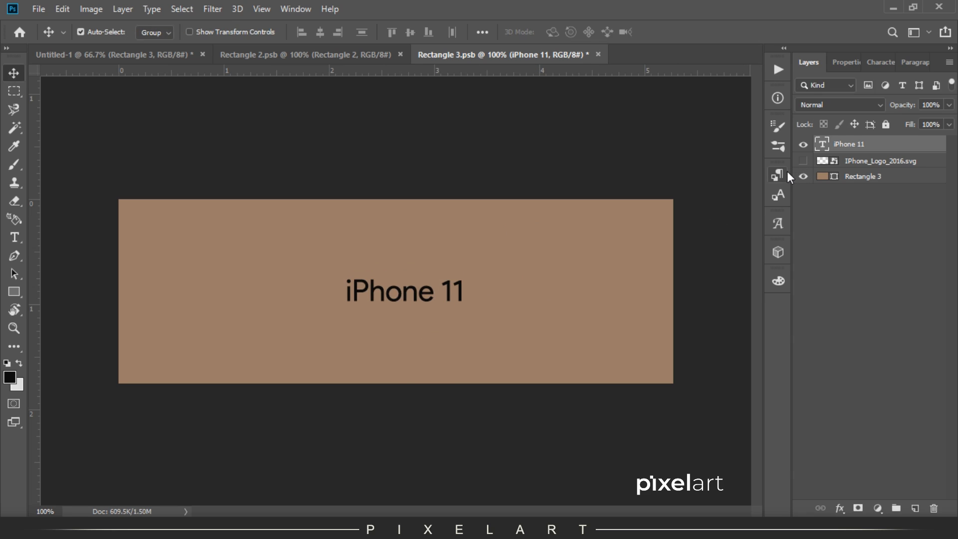
key("t")
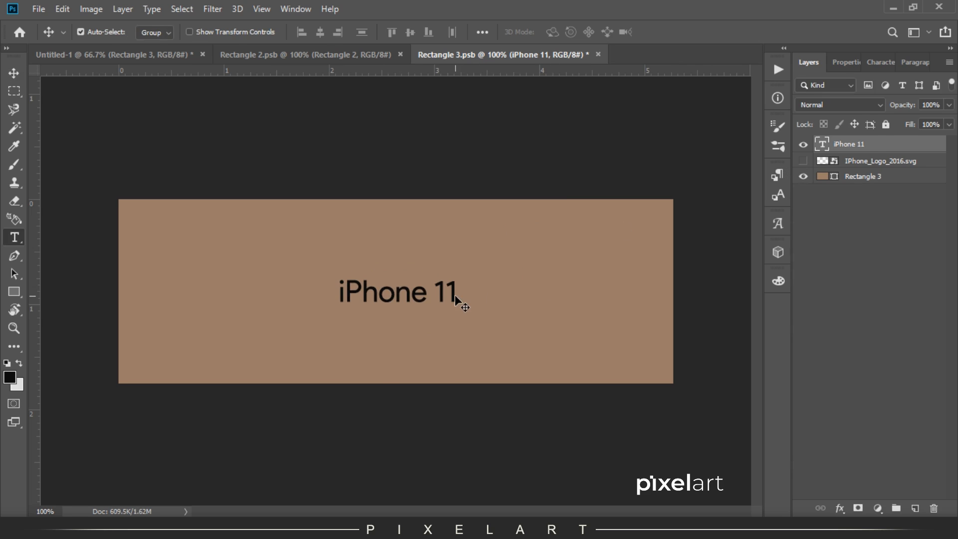
left_click(452, 293)
left_click_drag(452, 293, 468, 288)
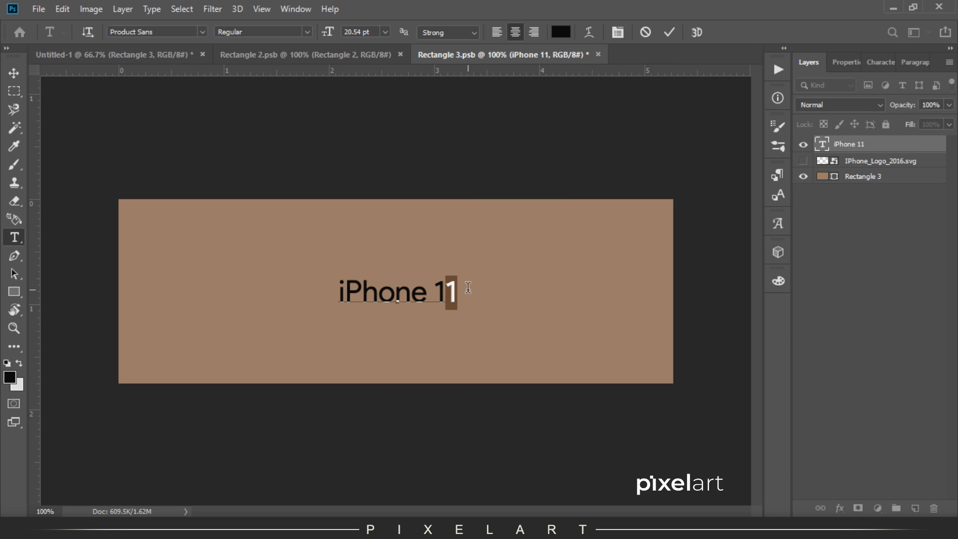
left_click(9, 77)
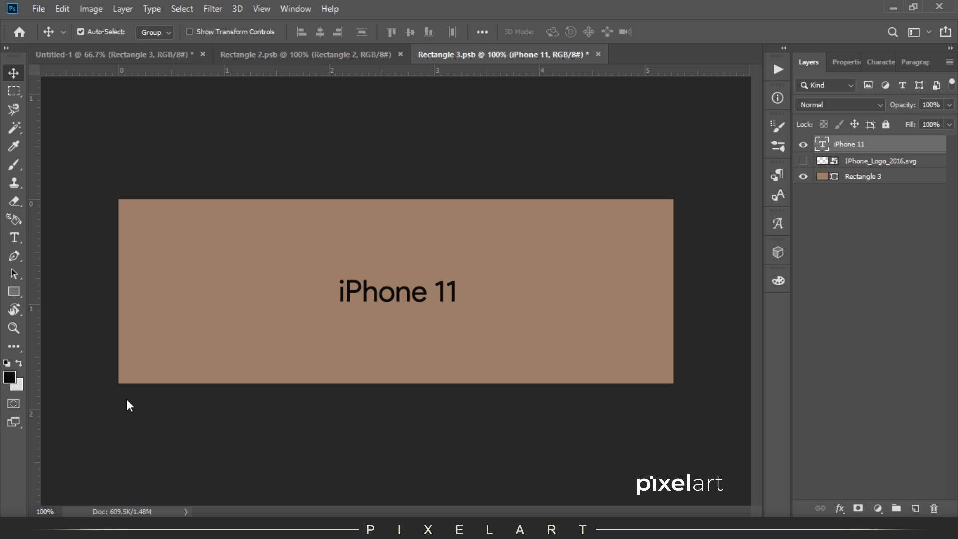
Step: Fill the Rectangle 3 shape with the light grey background colour and save the smart object contents
left_click(858, 179)
key("ctrl+BackSpace")
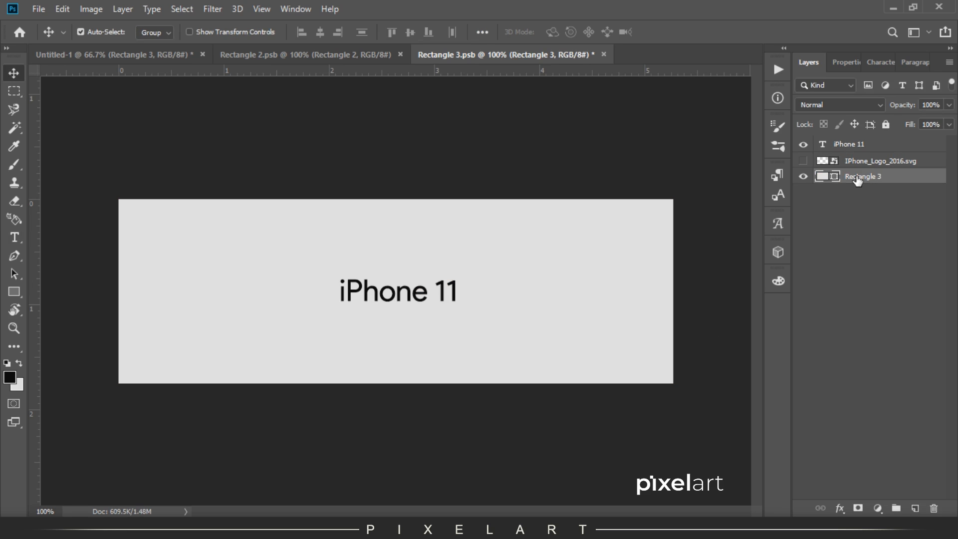
left_click(38, 9)
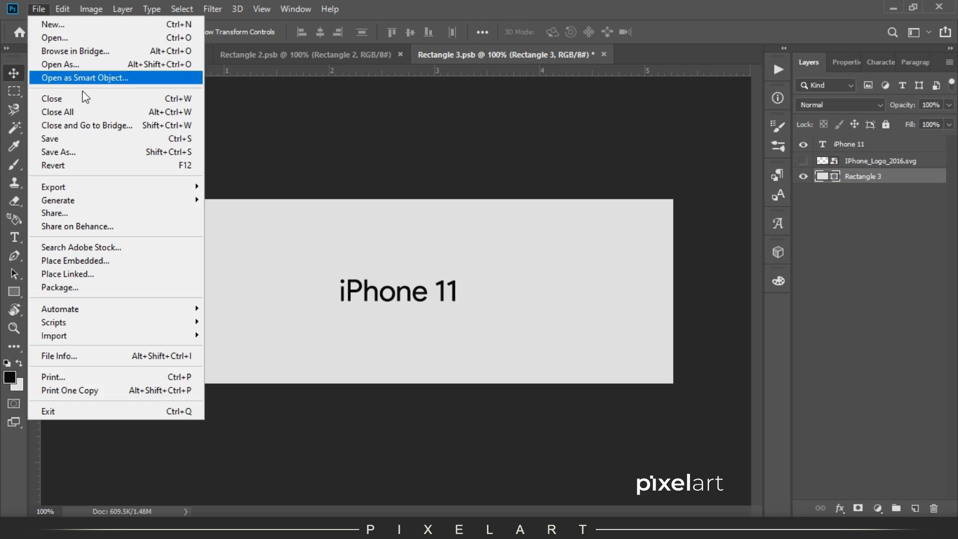
left_click(40, 140)
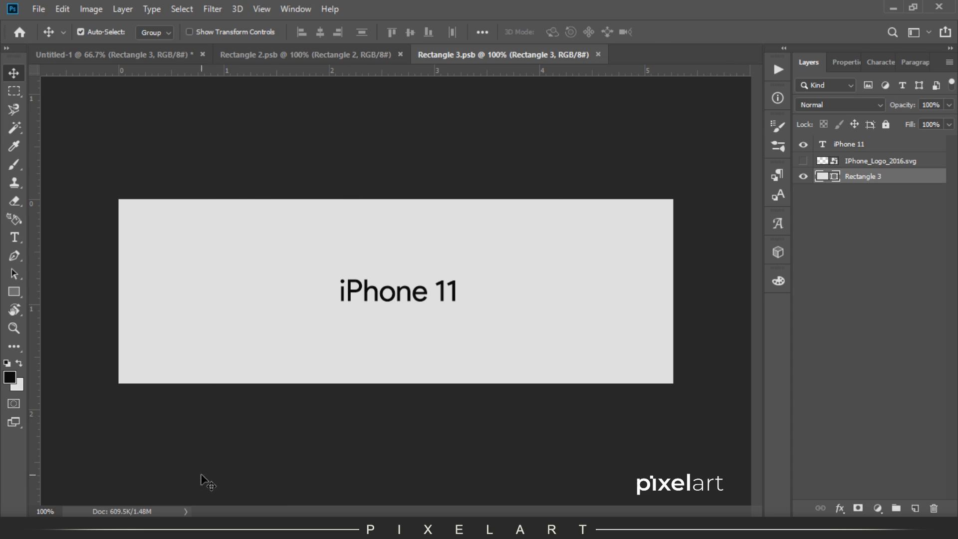
Step: Switch to the web browser and bring up the page with the iphone_11_PNG36.png image
key("alt+Tab")
left_click(565, 11)
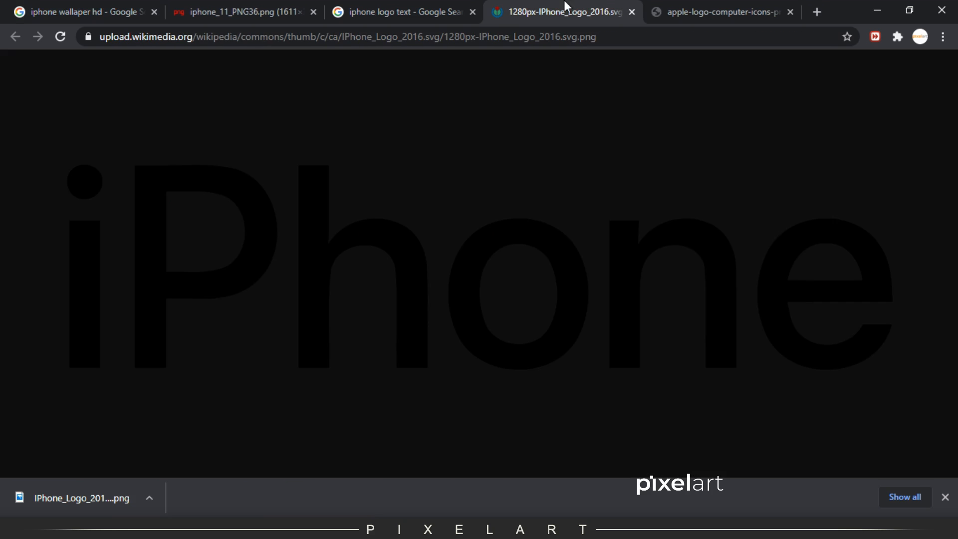
left_click(411, 2)
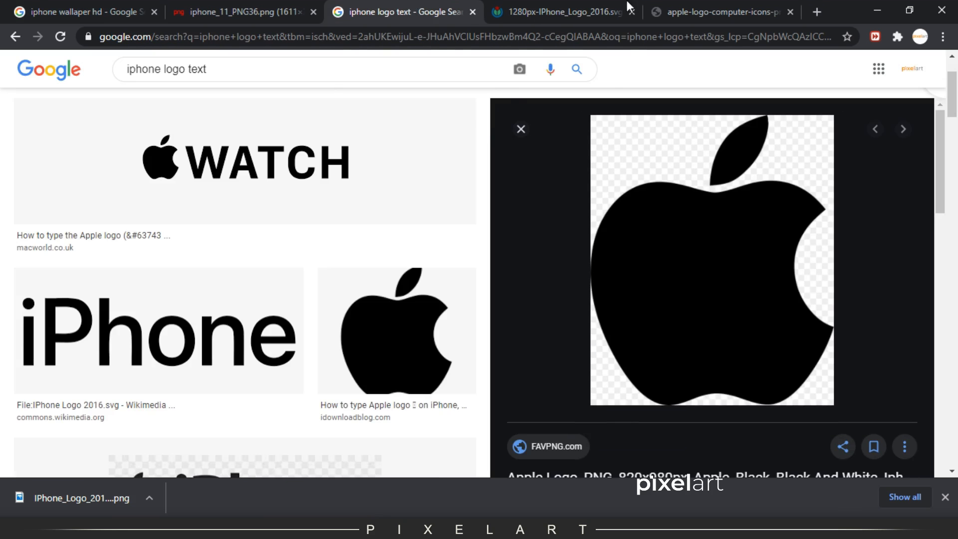
left_click(709, 4)
left_click(223, 2)
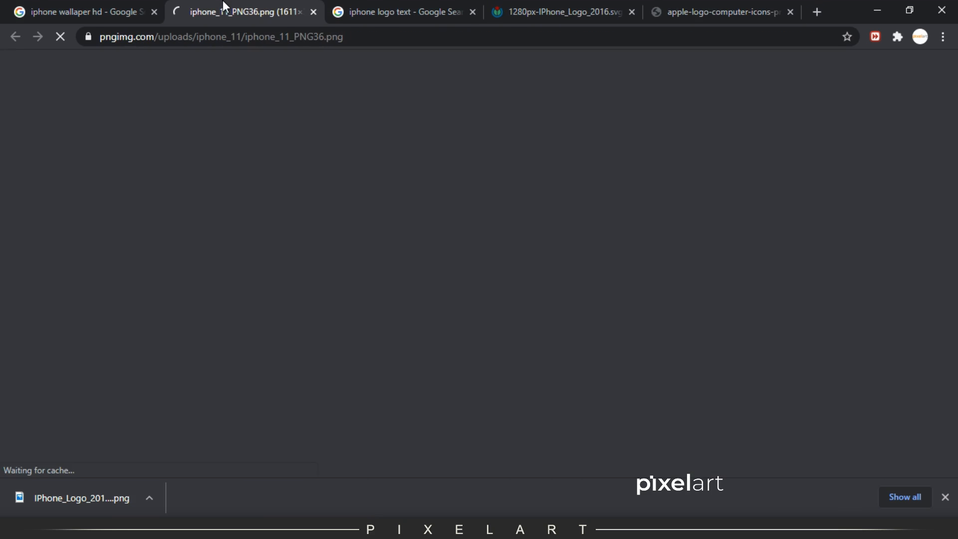
Step: Try copying the red iPhone 11 image into the Rectangle 1 contents, then undo the paste
right_click(460, 181)
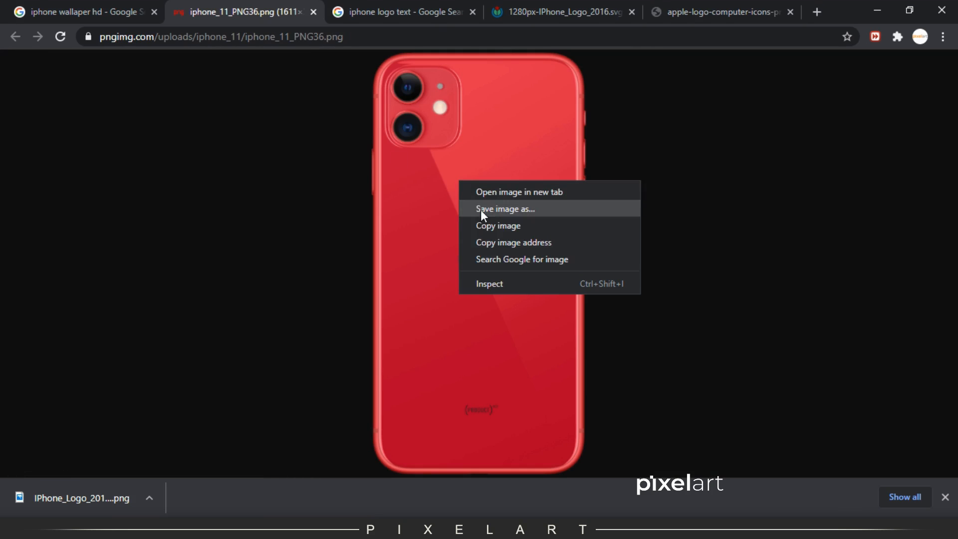
left_click(502, 222)
right_click(459, 167)
left_click(495, 210)
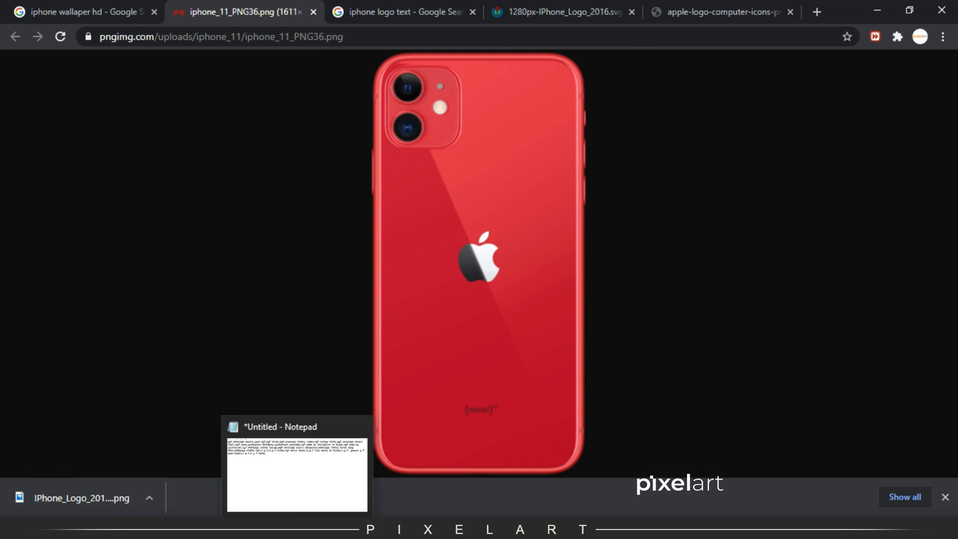
left_click(373, 529)
key("ctrl+v")
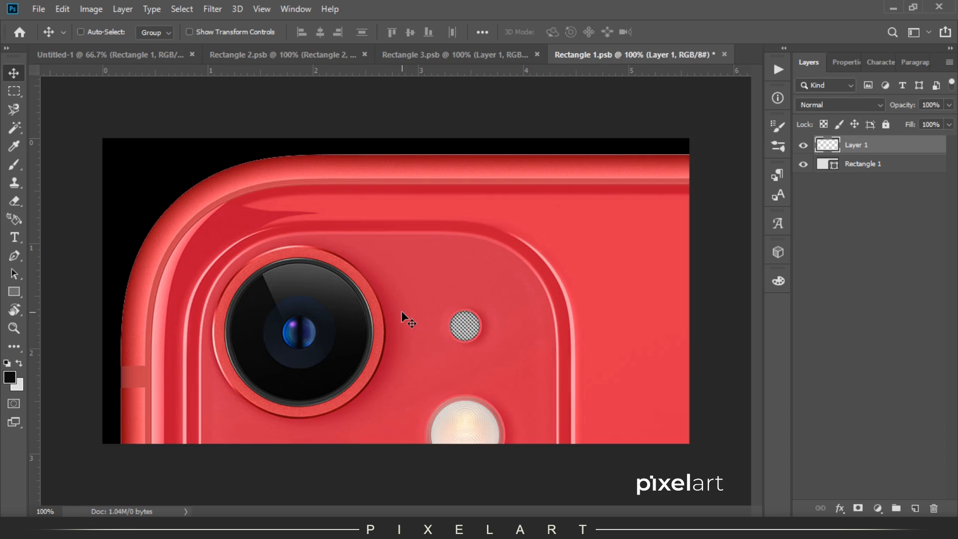
key("ctrl+z")
Step: Switch back to the web browser and save the red iPhone 11 image to disk
key("alt+Tab")
right_click(462, 220)
left_click(490, 253)
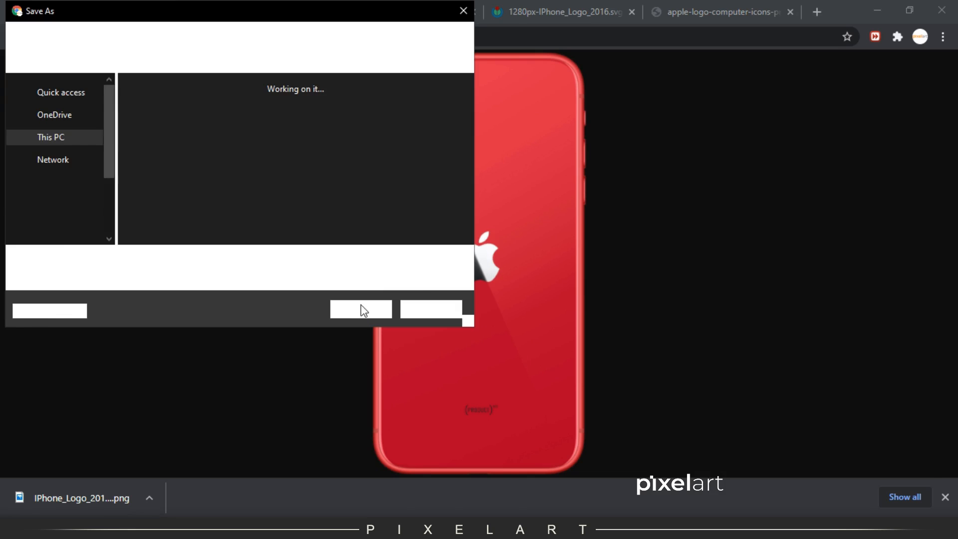
left_click(356, 309)
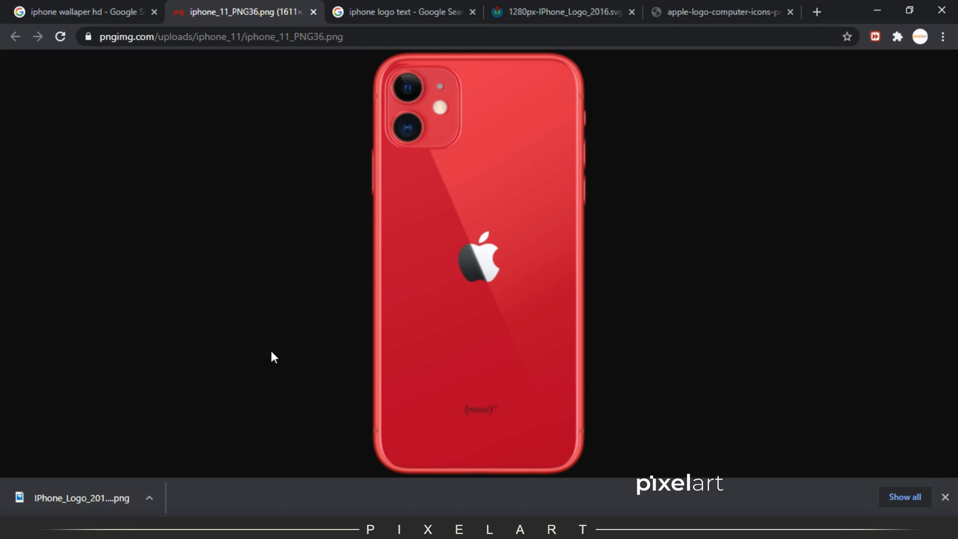
Step: Place the downloaded iphone_11_PNG36 image at the centre of the Rectangle 1 contents, scaled to about 5.9%
left_click_drag(110, 492, 382, 290)
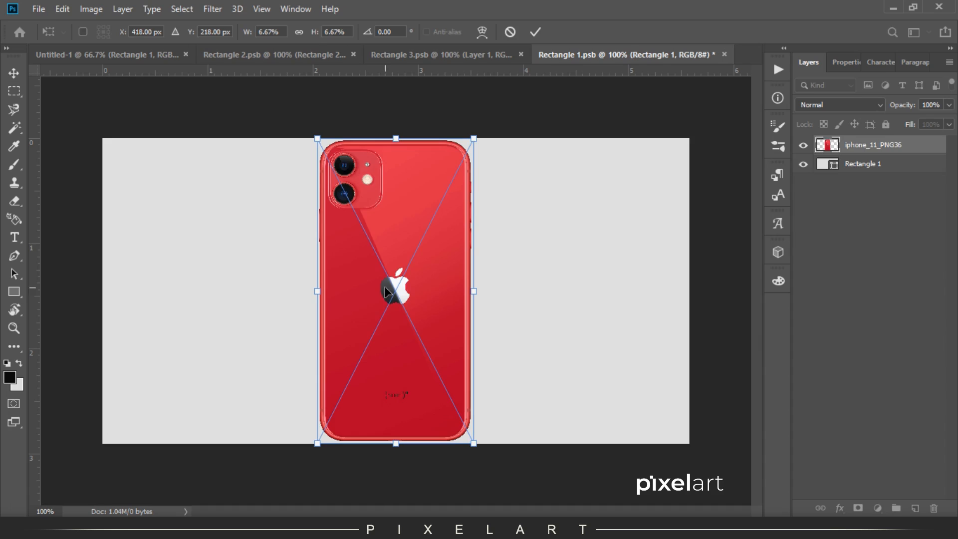
left_click_drag(476, 137, 461, 157)
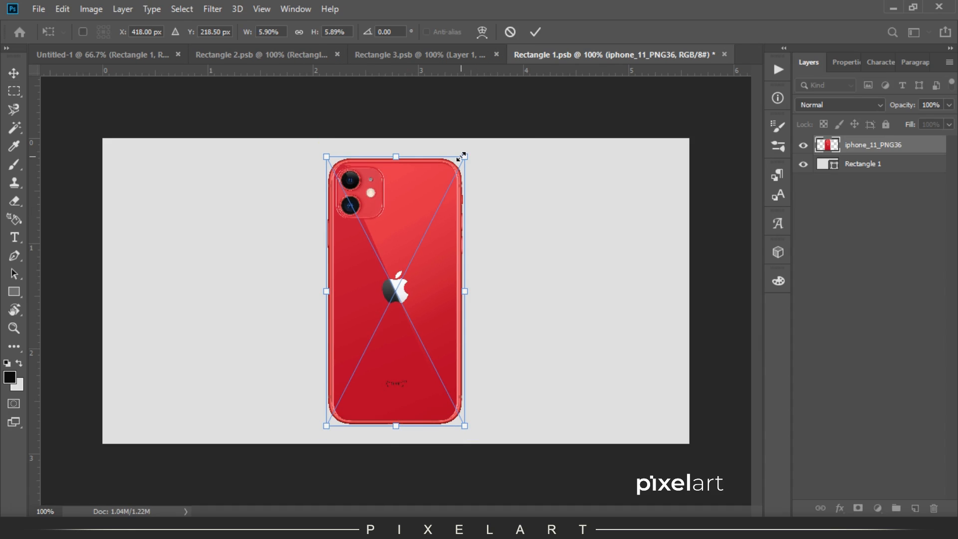
key("Return")
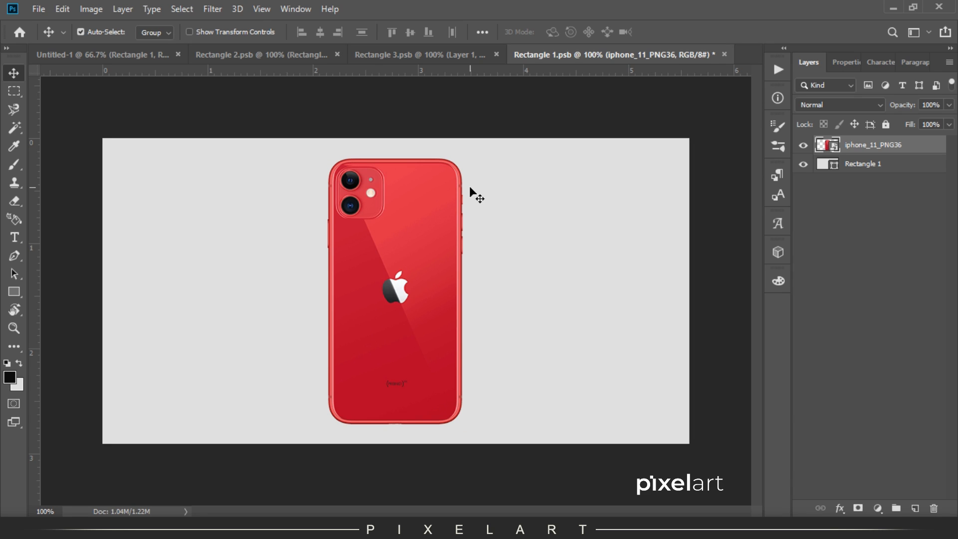
Step: Sample the red of the phone's back and swap it into the background colour
key("i")
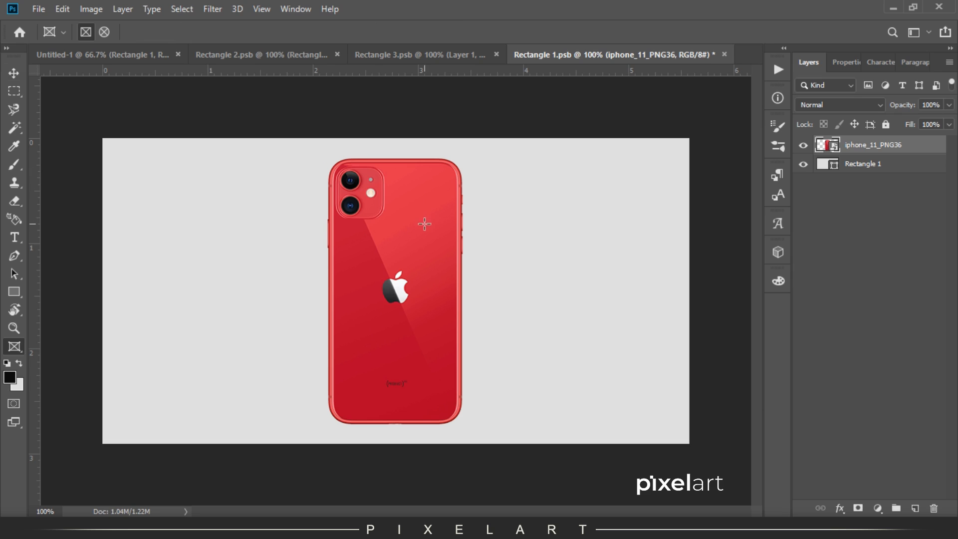
left_click(428, 225)
left_click(19, 364)
Step: Save the edited Rectangle 1 contents and return to the main box document
left_click(38, 9)
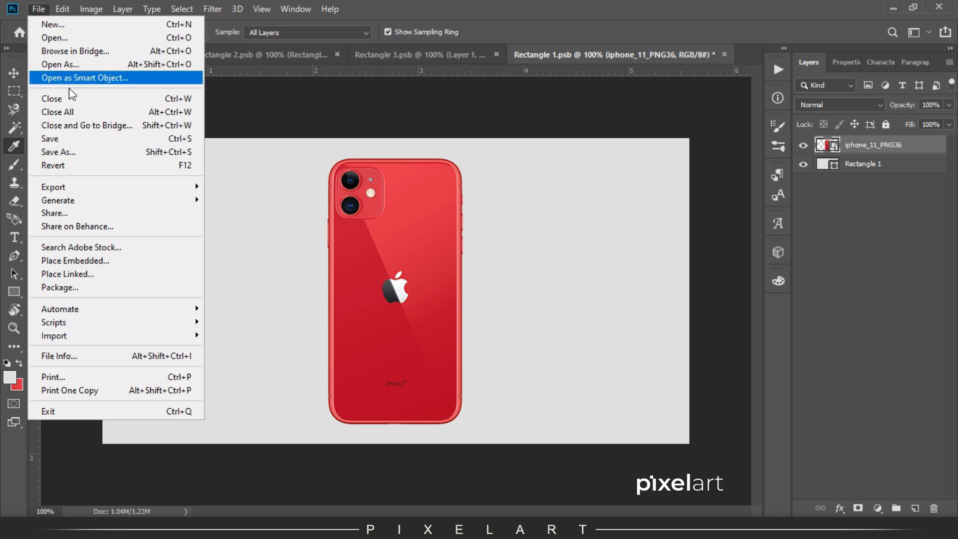
left_click(90, 144)
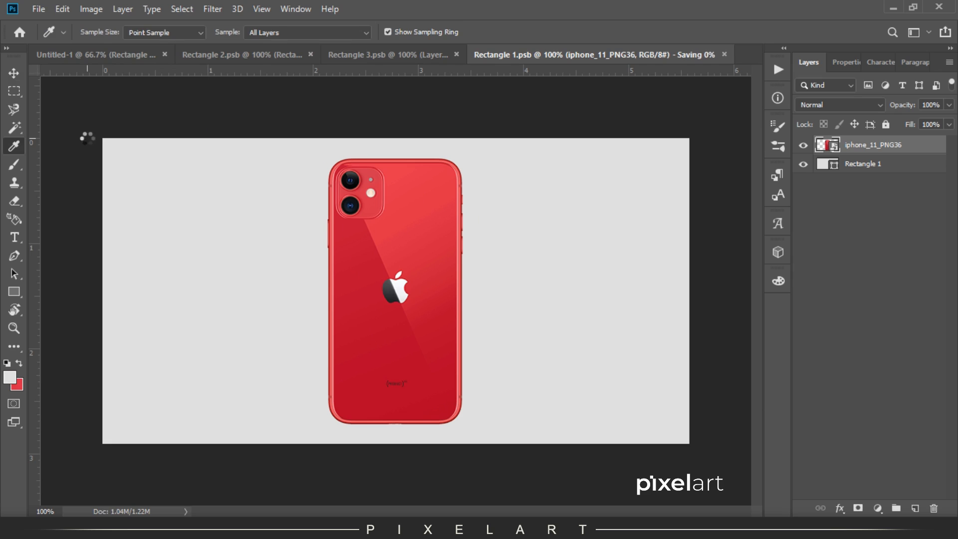
left_click(123, 55)
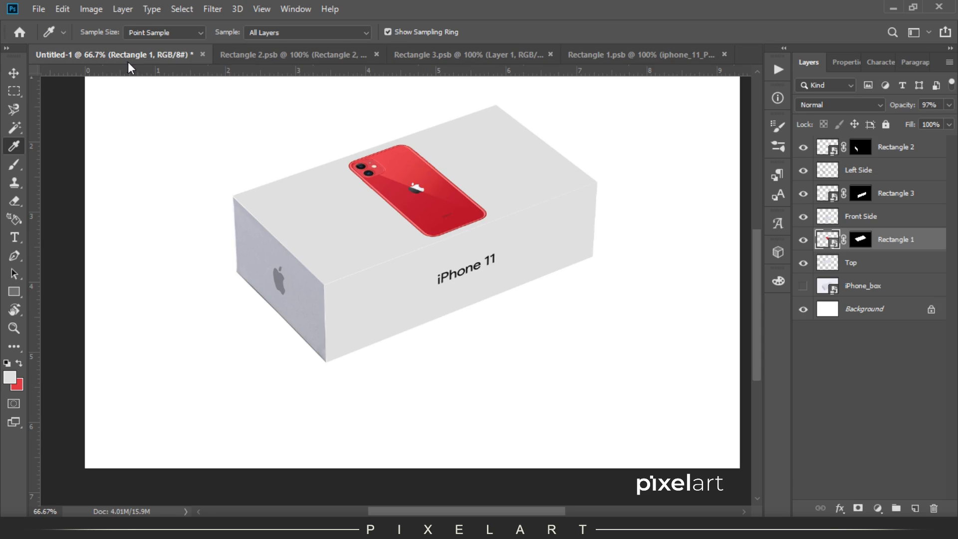
Step: In the Rectangle 1 contents, rotate the iphone_11_PNG36 image to -90° and enlarge it to about 11.9%, centred on the canvas
left_click(666, 55)
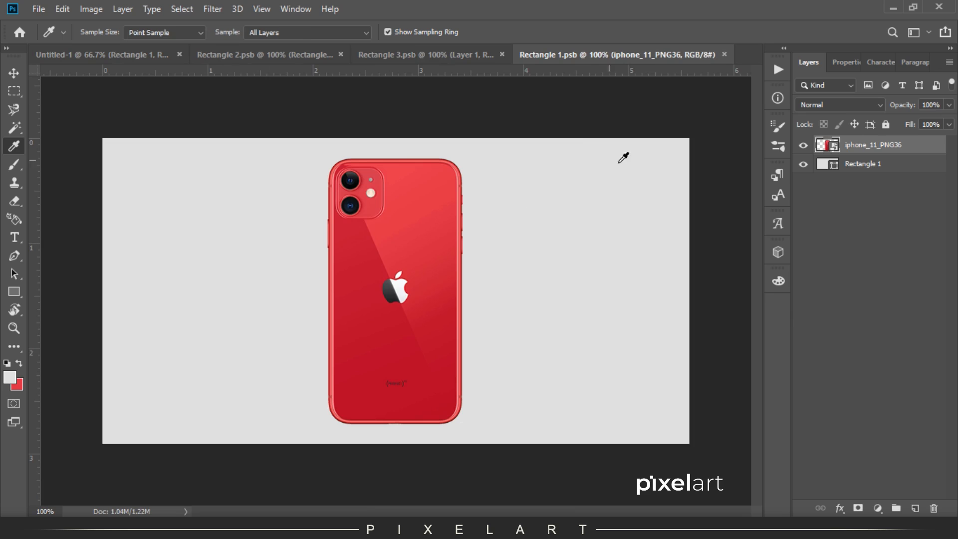
key("ctrl+t")
left_click_drag(584, 169, 522, 421)
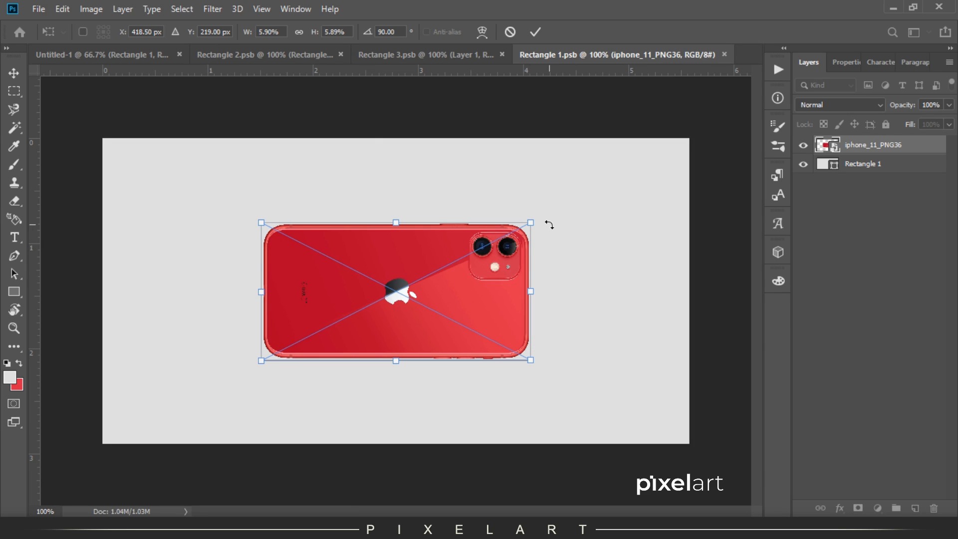
left_click_drag(552, 215, 267, 342)
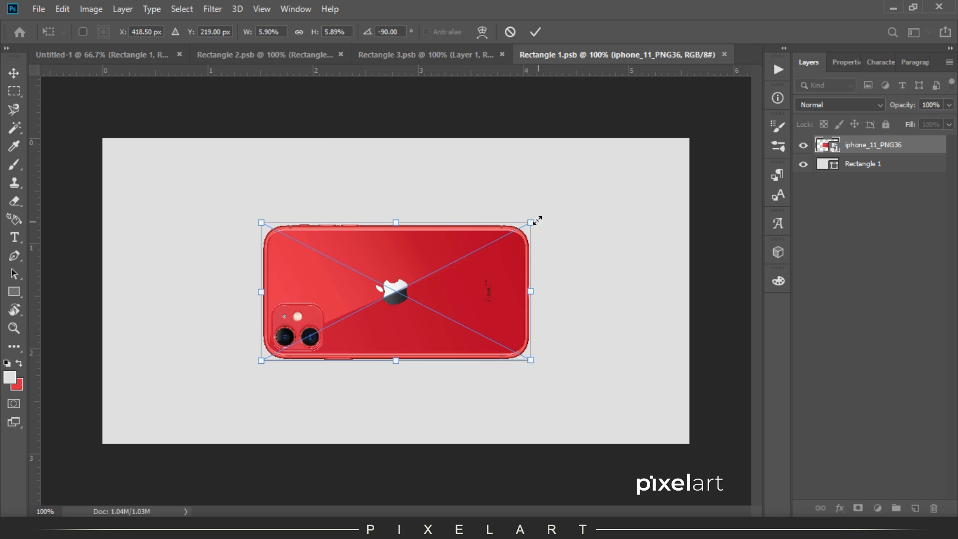
left_click_drag(535, 218, 675, 158)
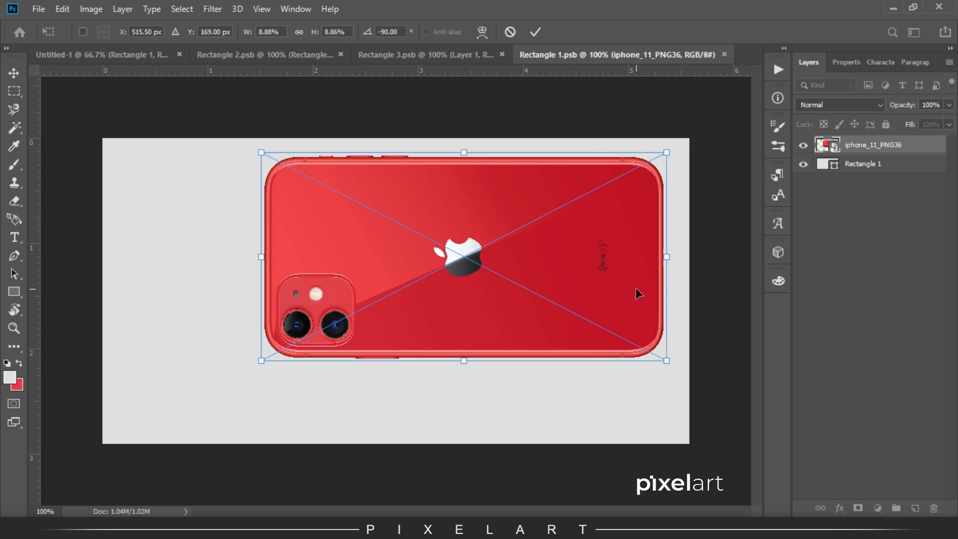
left_click_drag(265, 365, 118, 417)
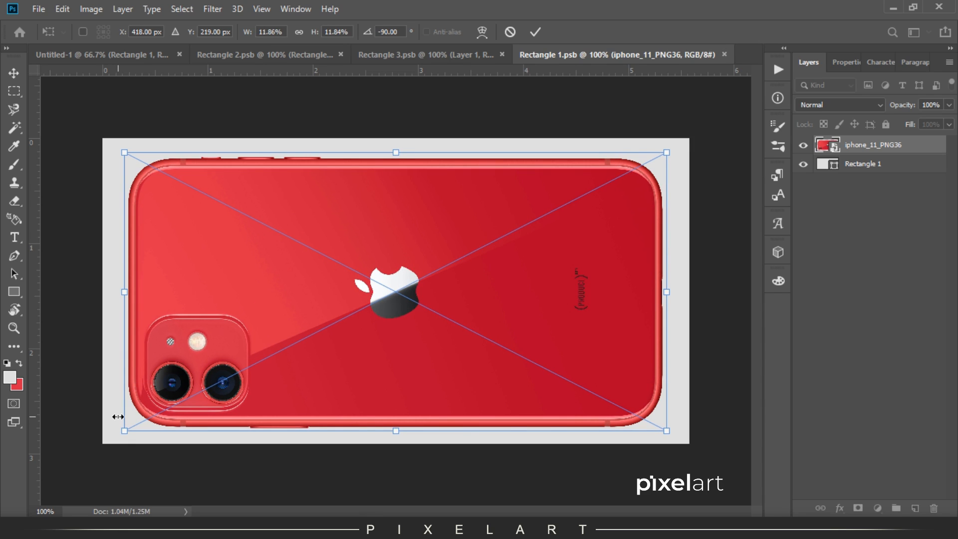
key("Return")
key("i")
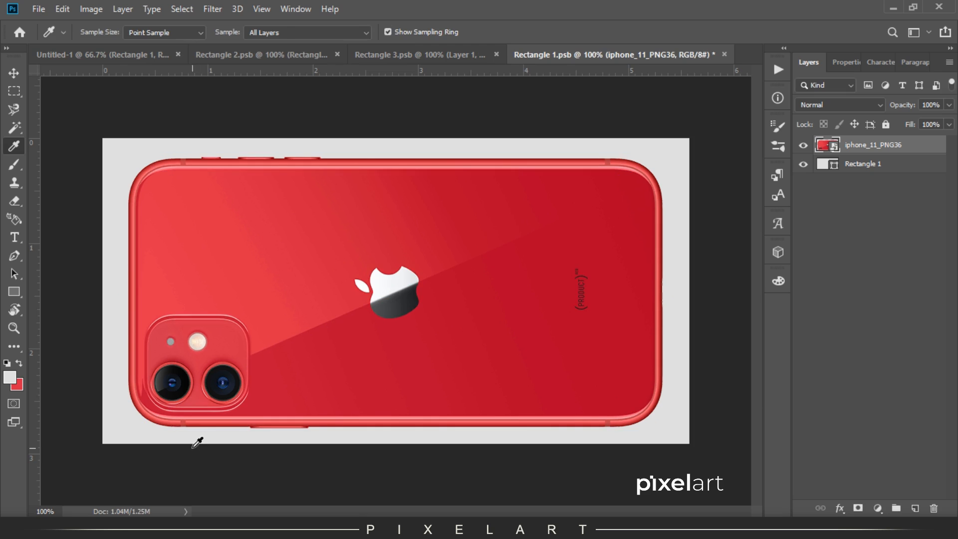
Step: Save the Rectangle 1 contents with the rotated phone and return to the main box document
left_click(39, 9)
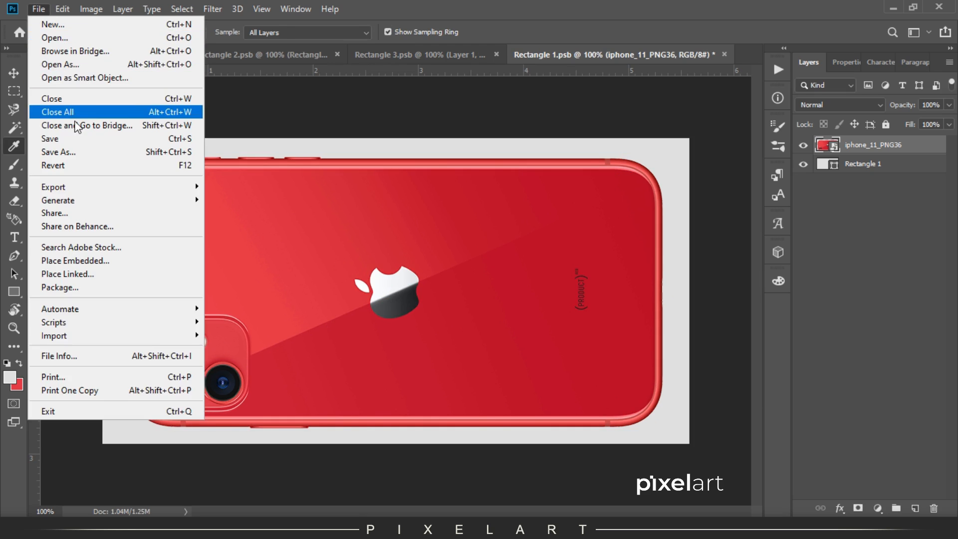
left_click(77, 138)
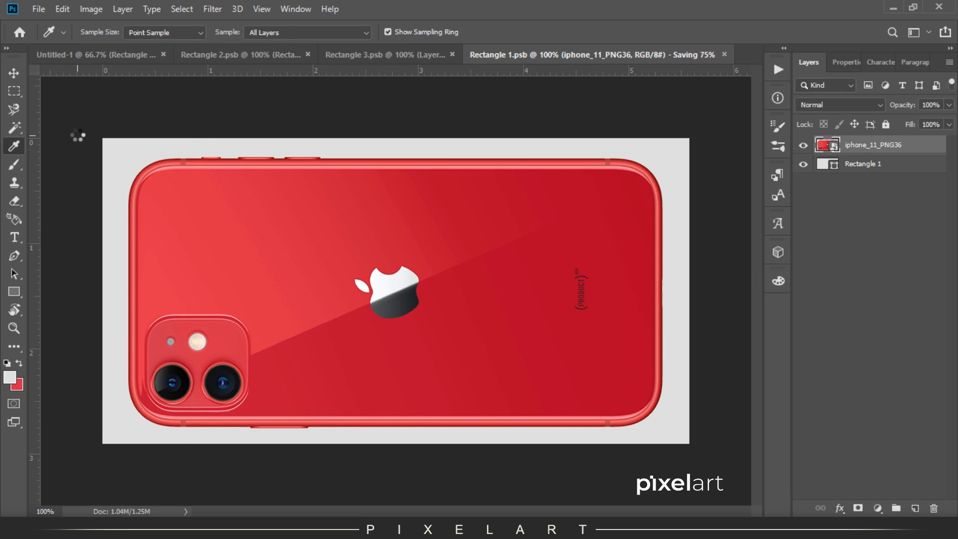
left_click(12, 74)
left_click(101, 58)
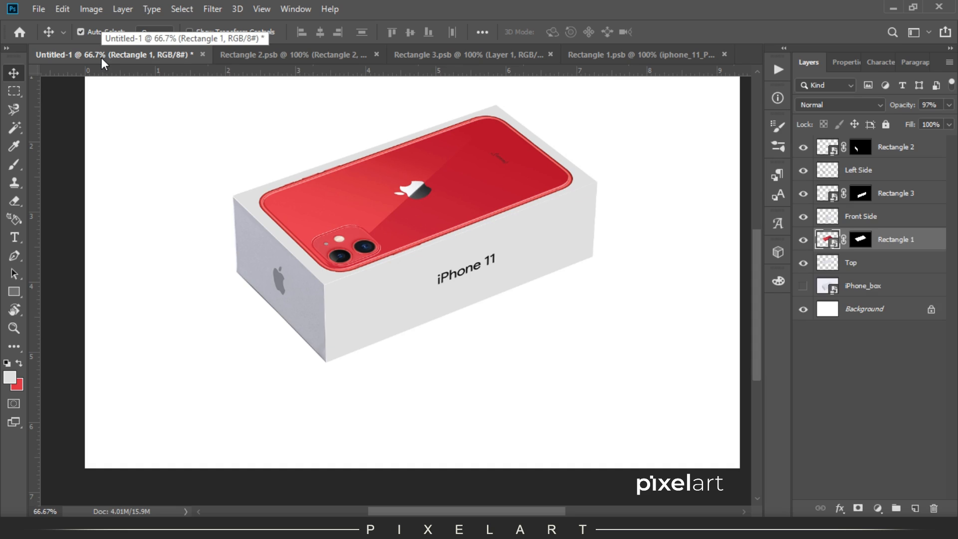
Step: Shrink the phone image slightly about its centre in the Rectangle 1 contents, then save and return to the main box document
left_click(624, 54)
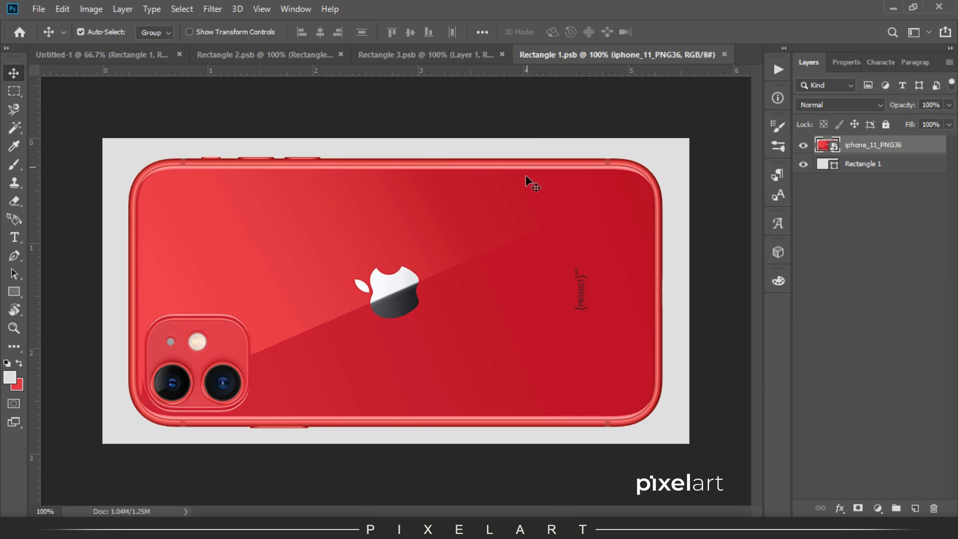
key("ctrl+t")
left_click_drag(671, 160, 646, 157)
key("Return")
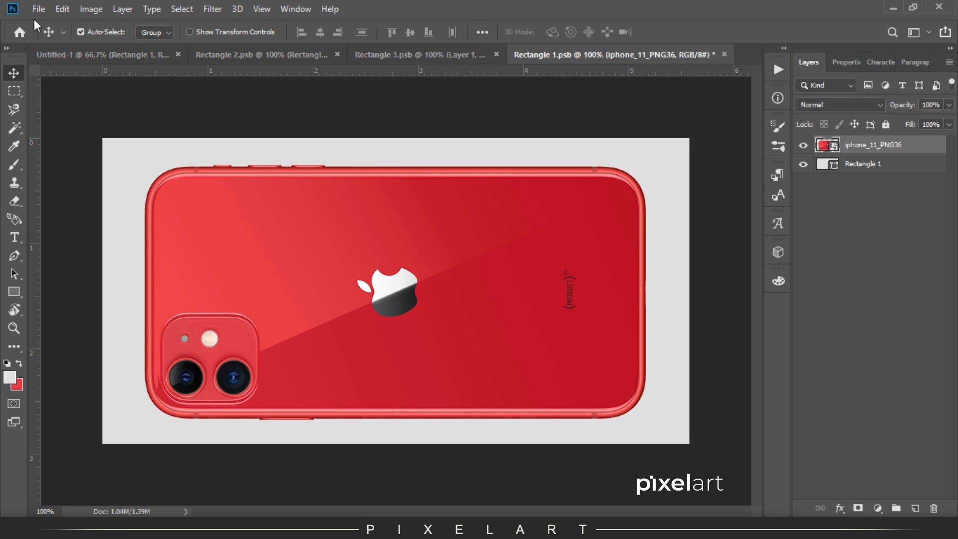
left_click(39, 9)
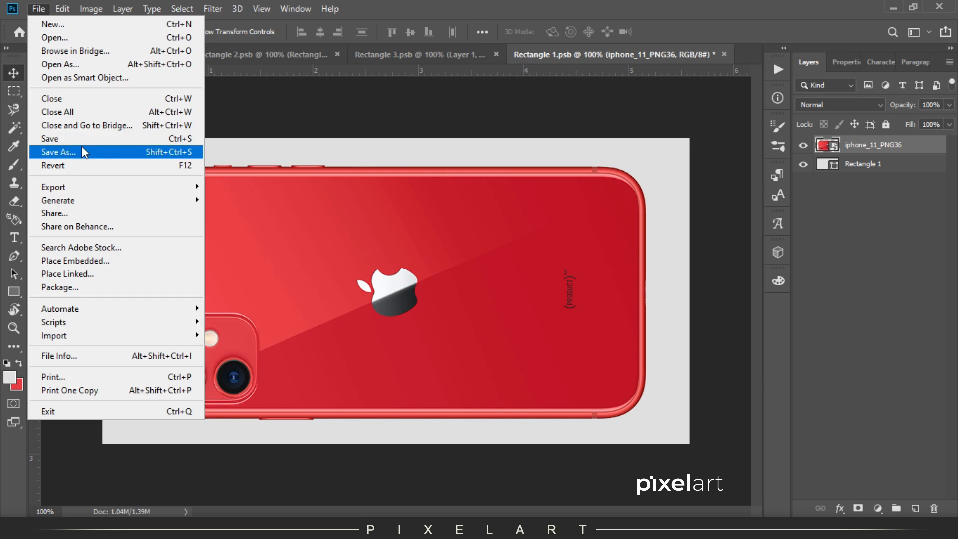
left_click(86, 138)
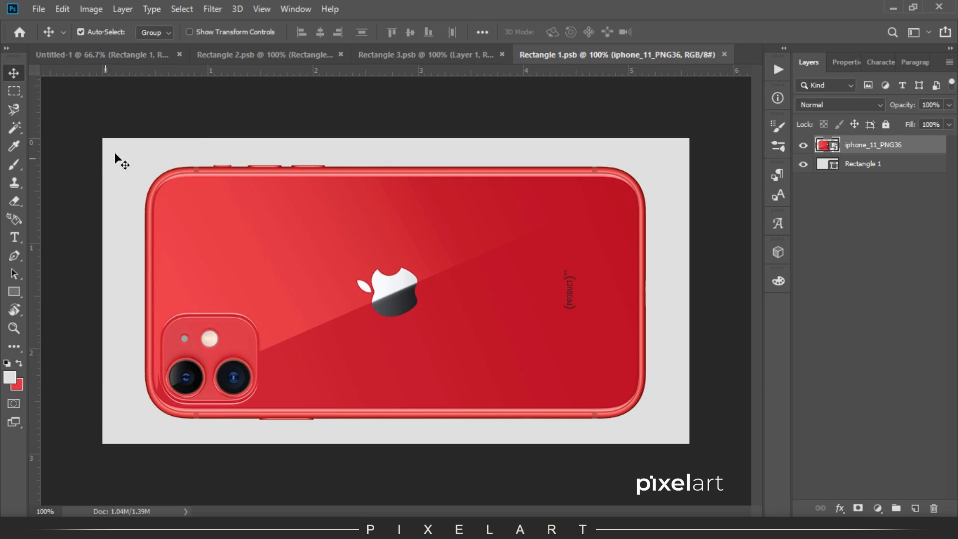
left_click(120, 53)
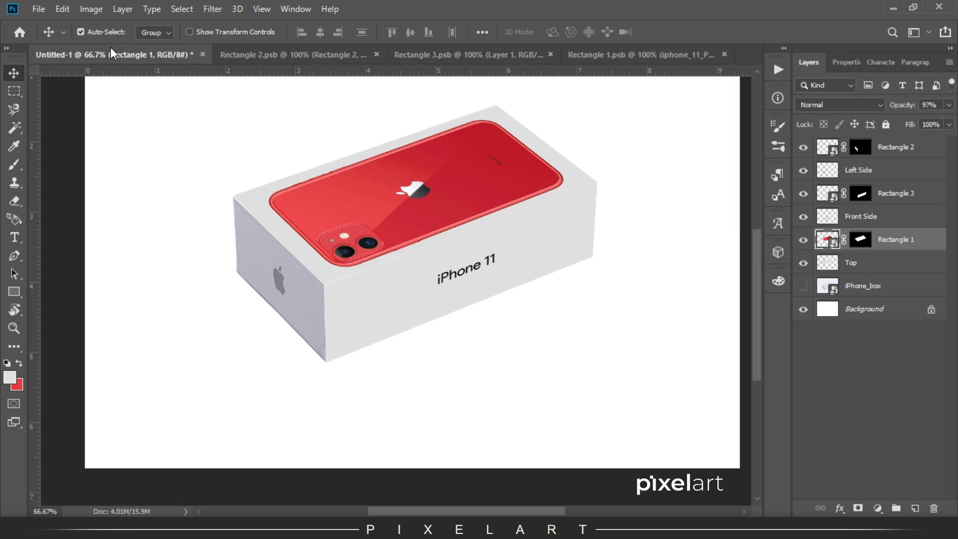
left_click(413, 49)
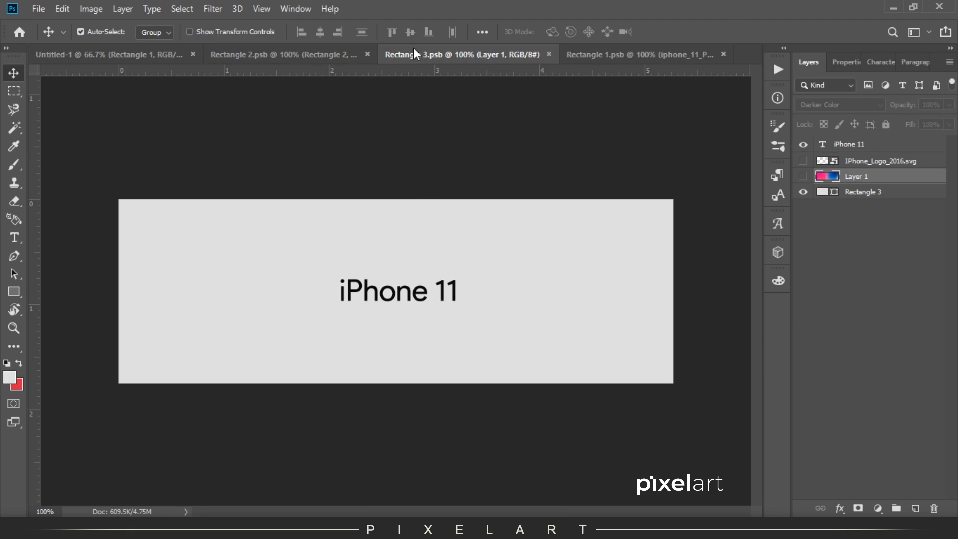
key("t")
left_click(417, 295)
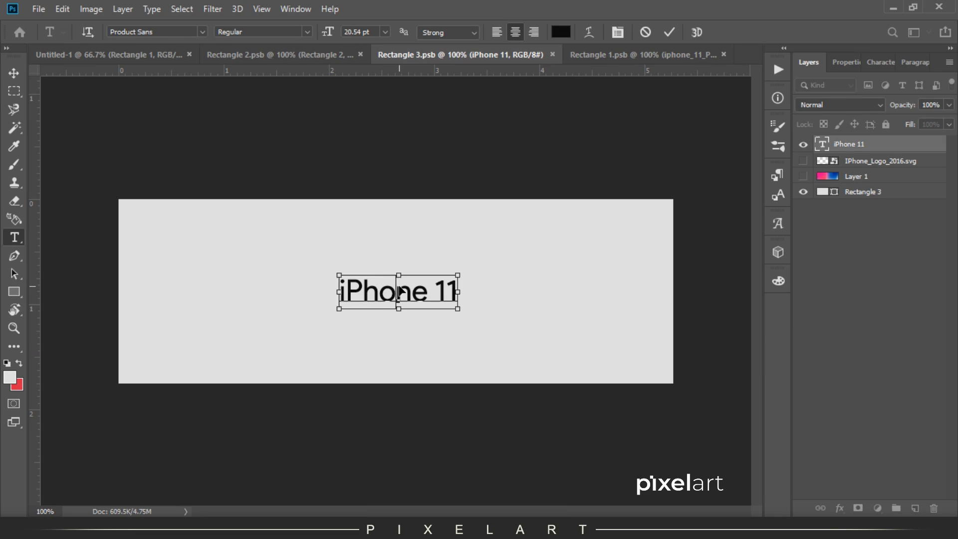
left_click(14, 73)
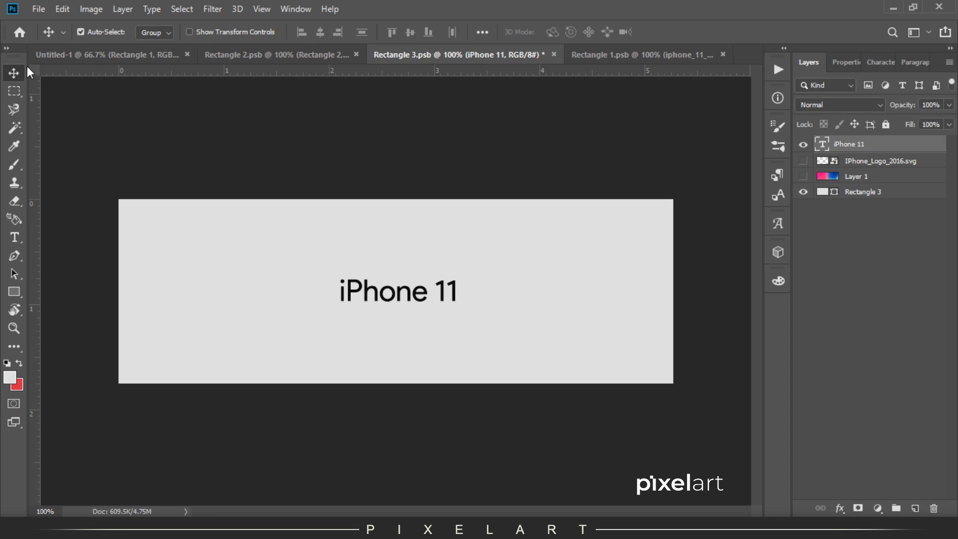
left_click(76, 57)
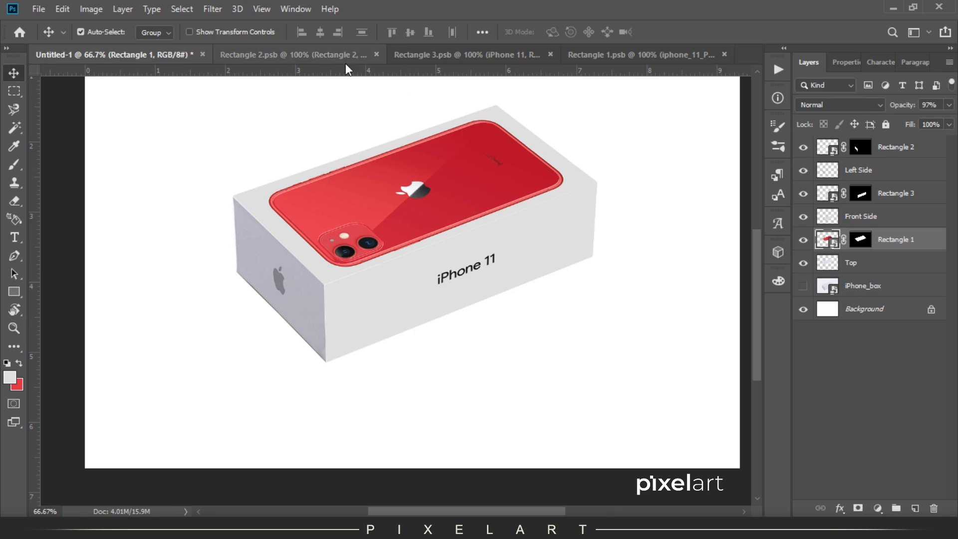
Step: Fill the Rectangle 2 contents with the red background colour, save them and return to the main box document
left_click(298, 56)
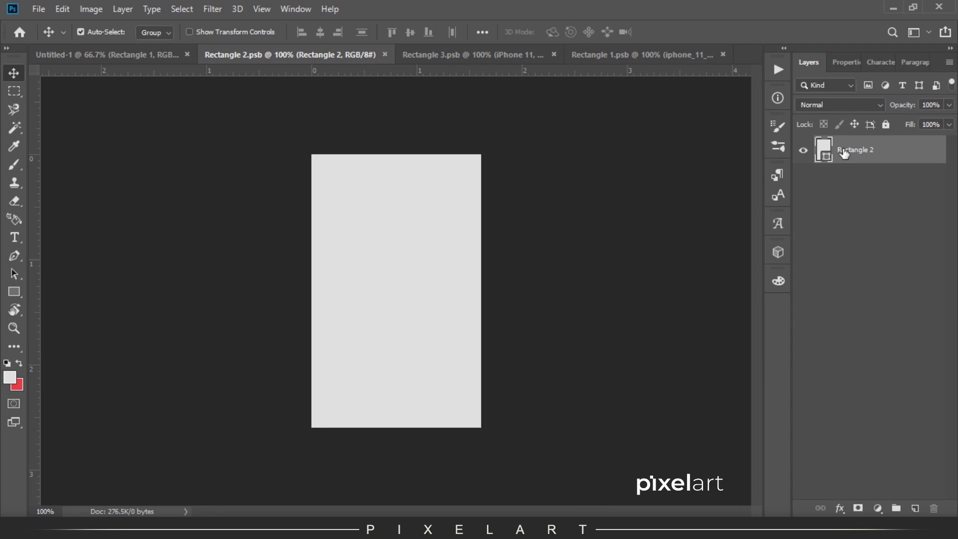
key("ctrl+BackSpace")
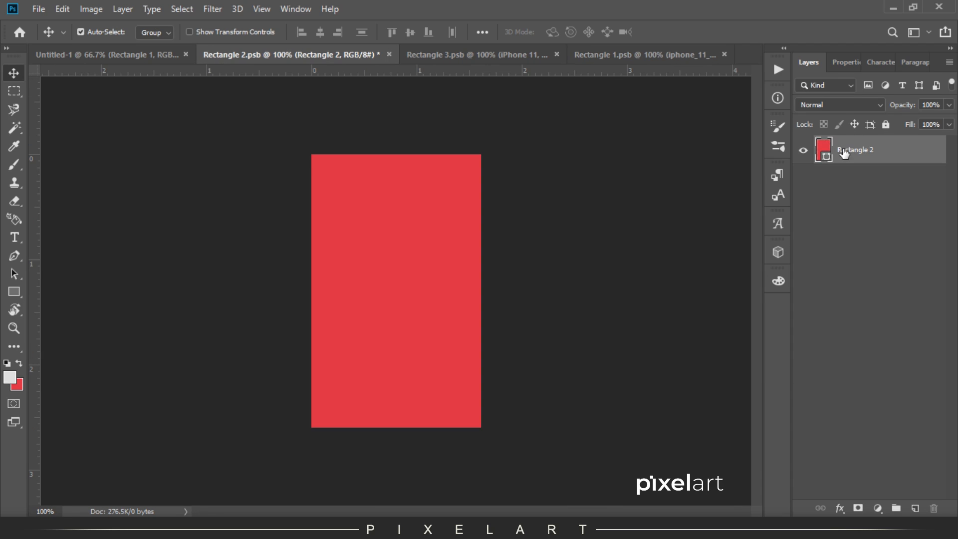
left_click(38, 9)
left_click(86, 140)
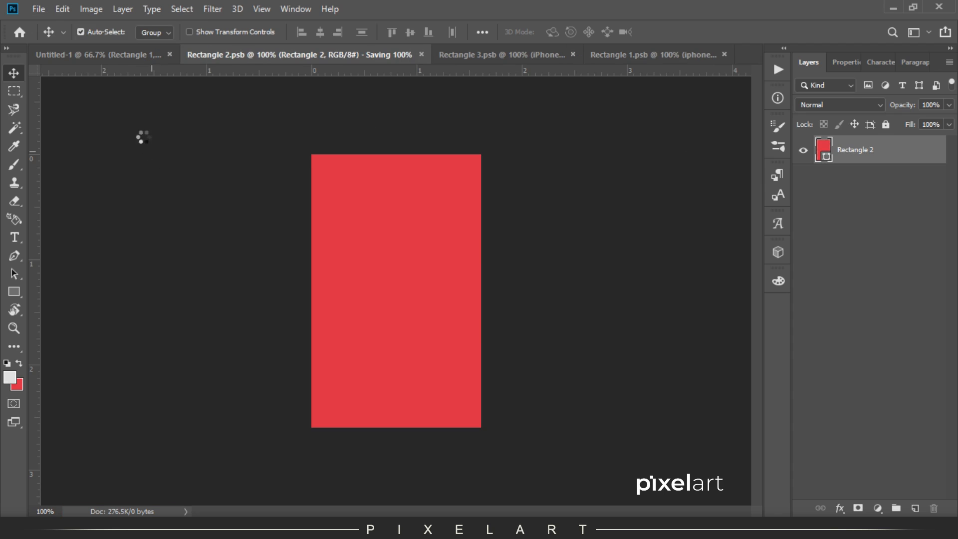
left_click(109, 56)
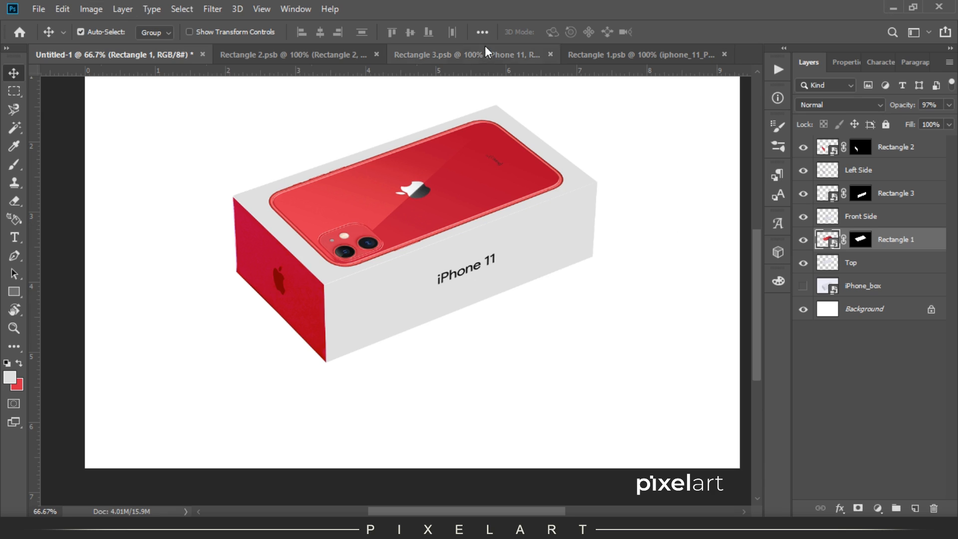
Step: Fill the Rectangle 3 shape behind the iPhone 11 text with the red background colour, save and return to the main box document
left_click(466, 55)
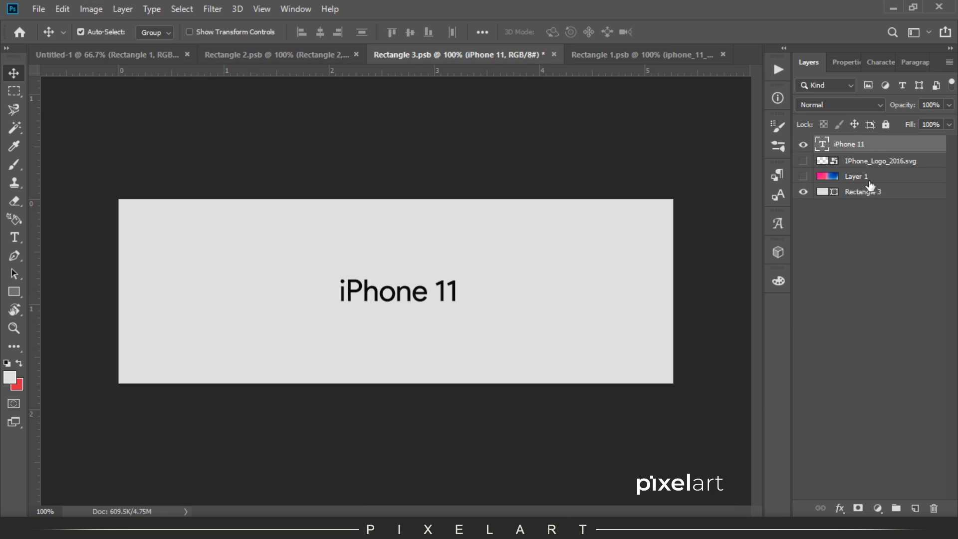
left_click(871, 198)
key("ctrl+BackSpace")
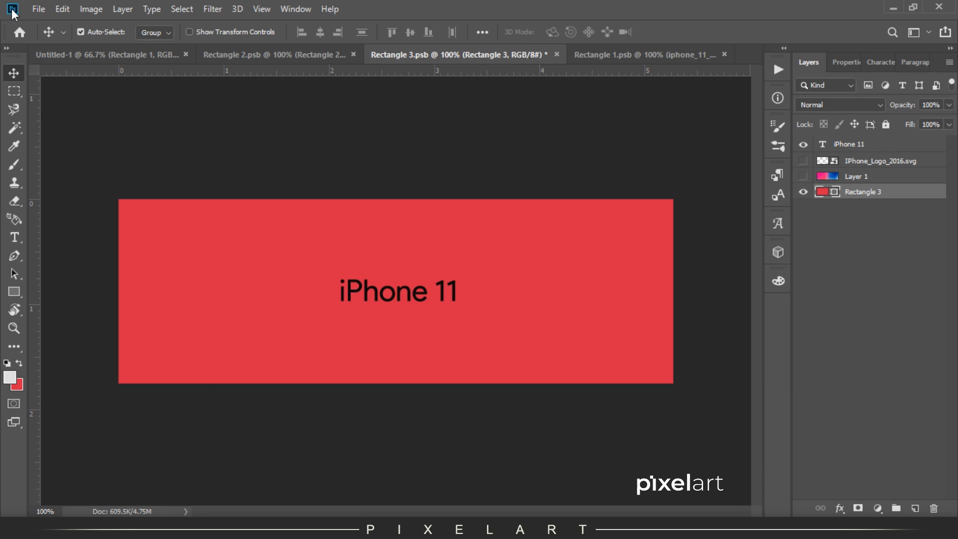
left_click(36, 10)
left_click(73, 138)
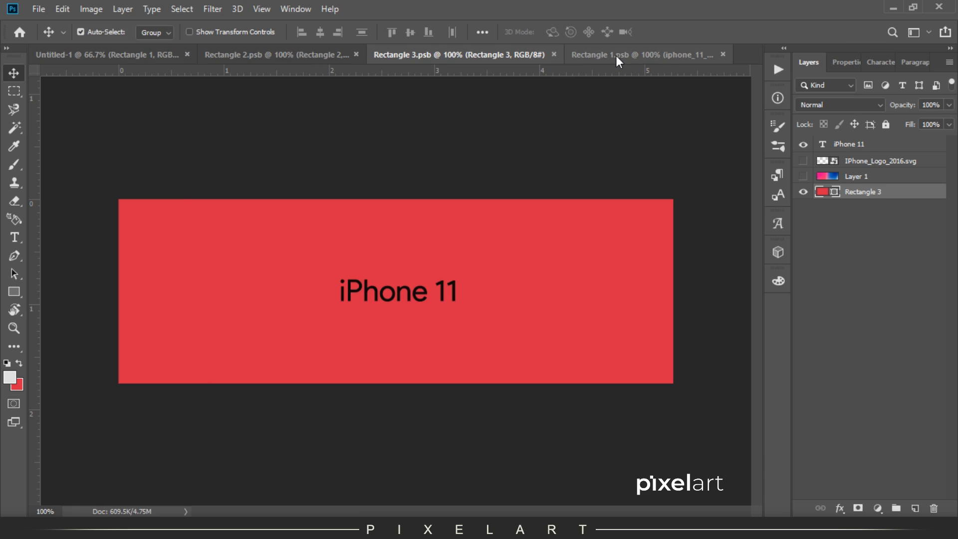
left_click(101, 53)
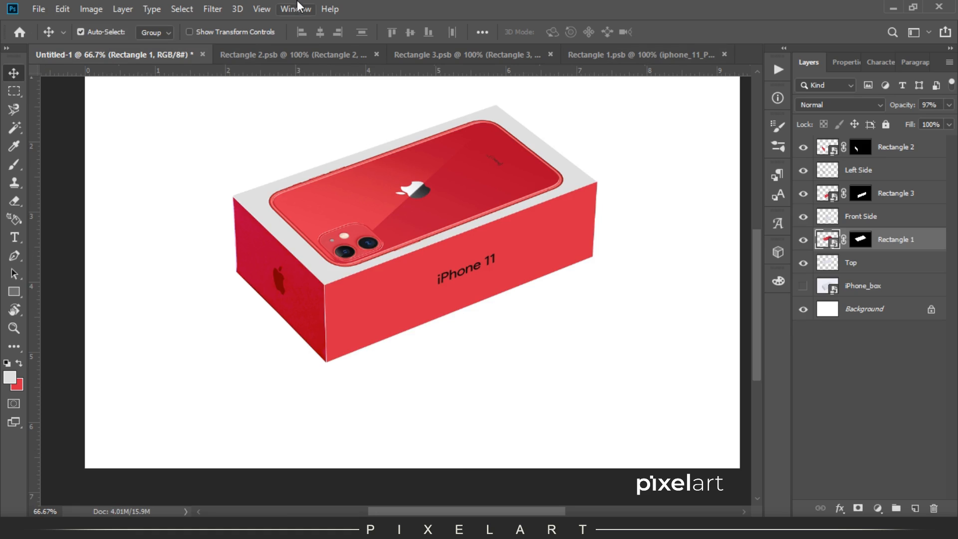
Step: Fill the Rectangle 1 shape behind the phone image with the red background colour and save its contents
left_click(618, 59)
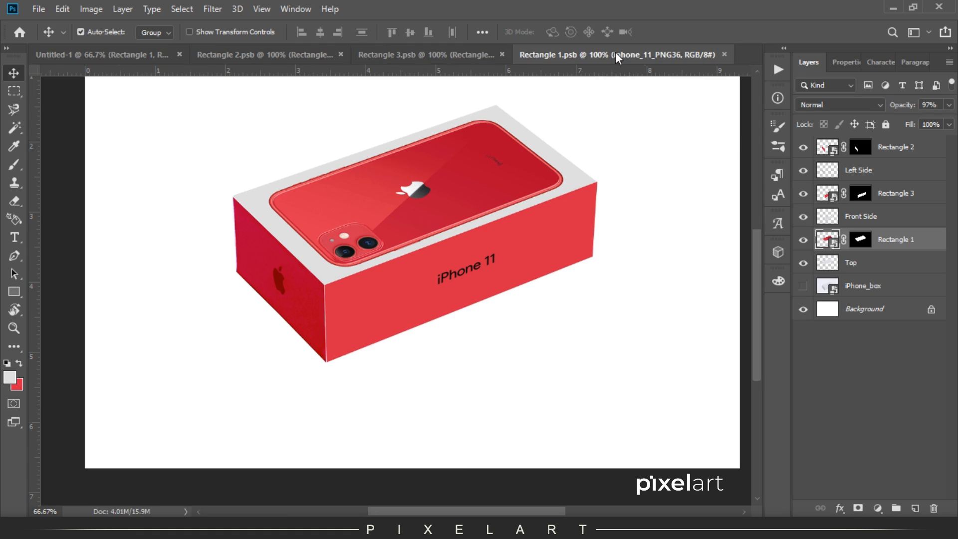
left_click(926, 169)
key("ctrl+BackSpace")
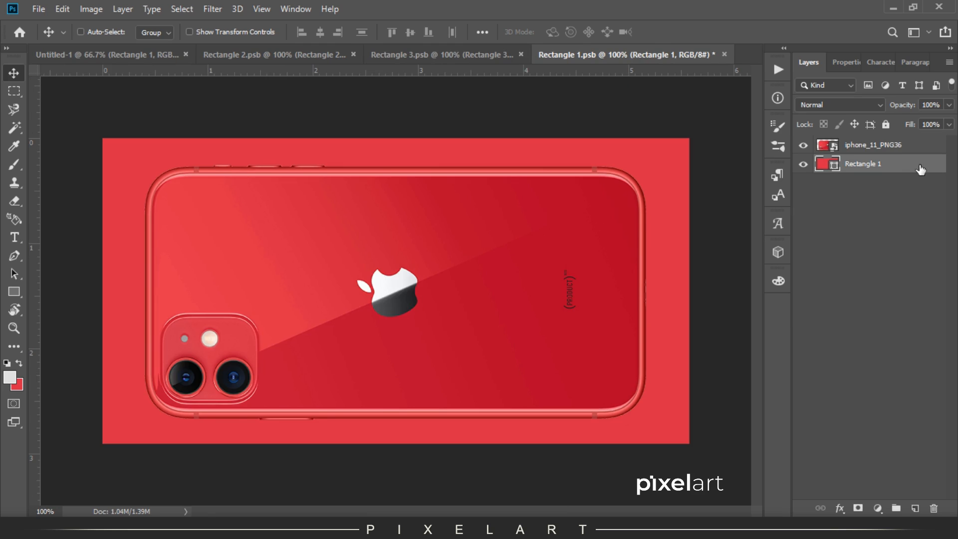
left_click(38, 8)
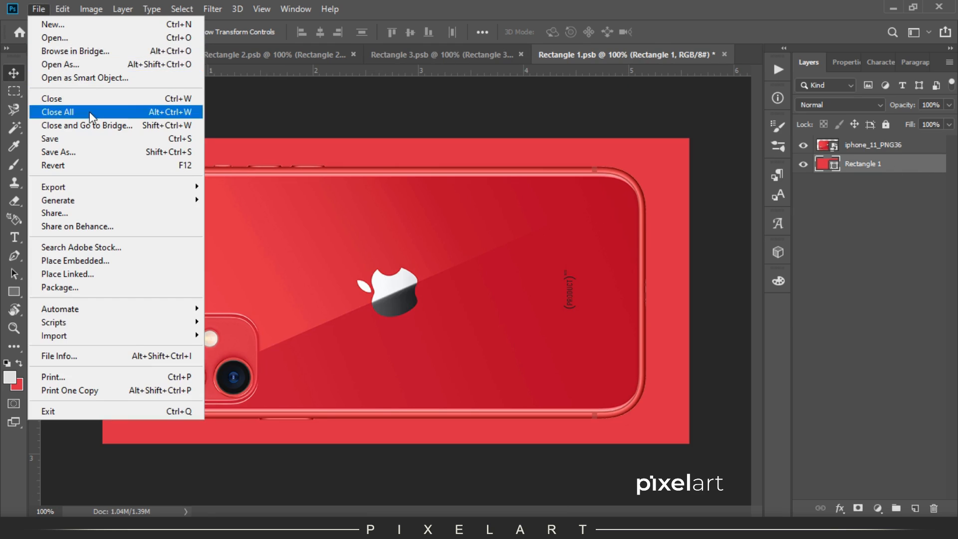
left_click(91, 138)
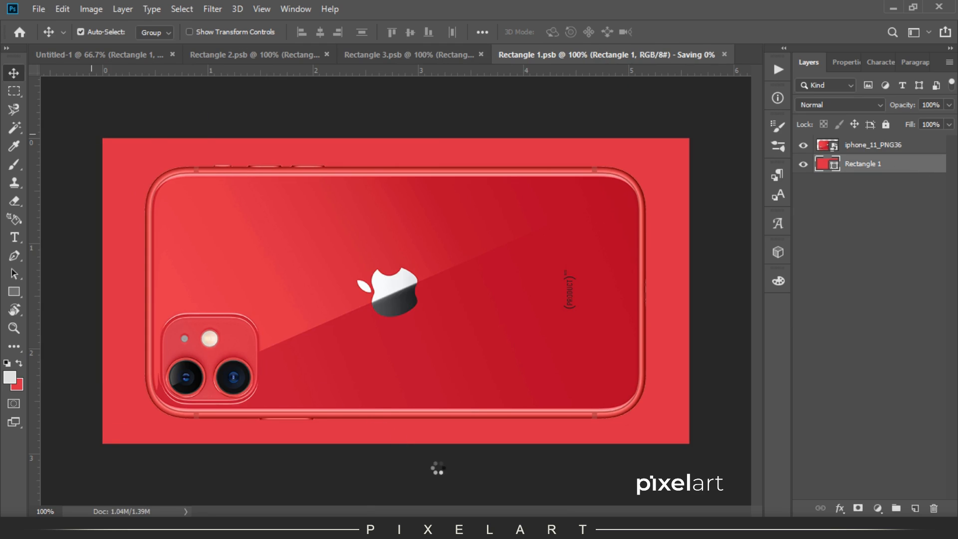
Step: Switch to the web browser and run an image search for "white iphone 11 png" in place of the wallpaper search
left_click(453, 519)
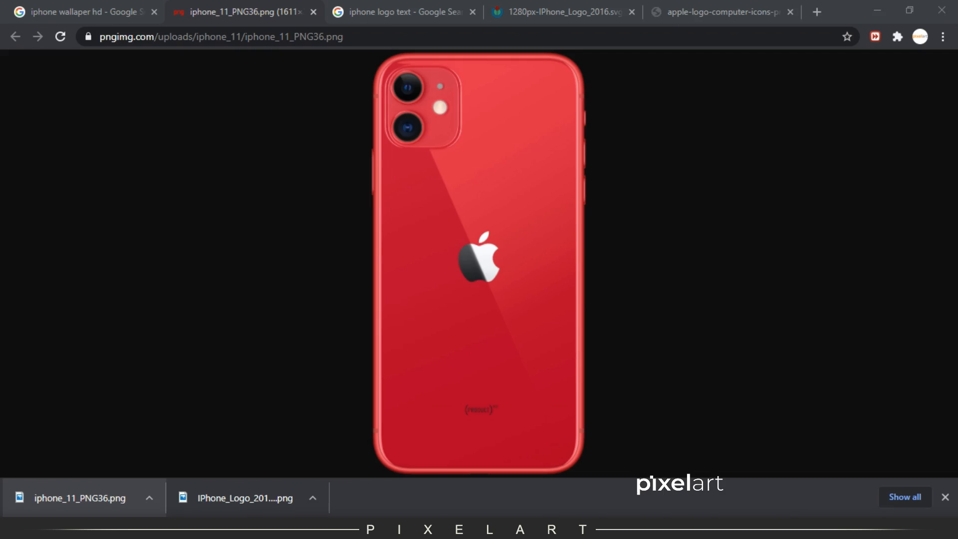
left_click(112, 7)
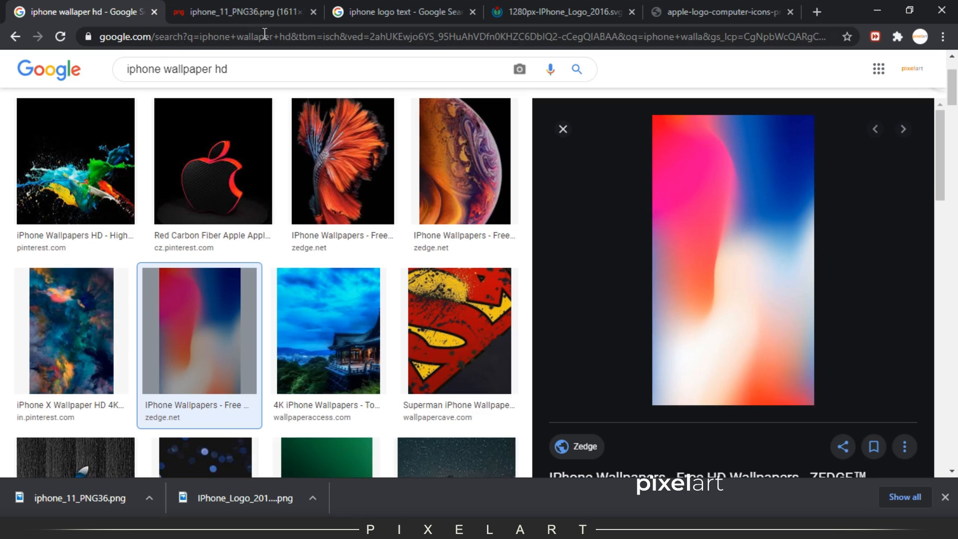
triple_click(268, 69)
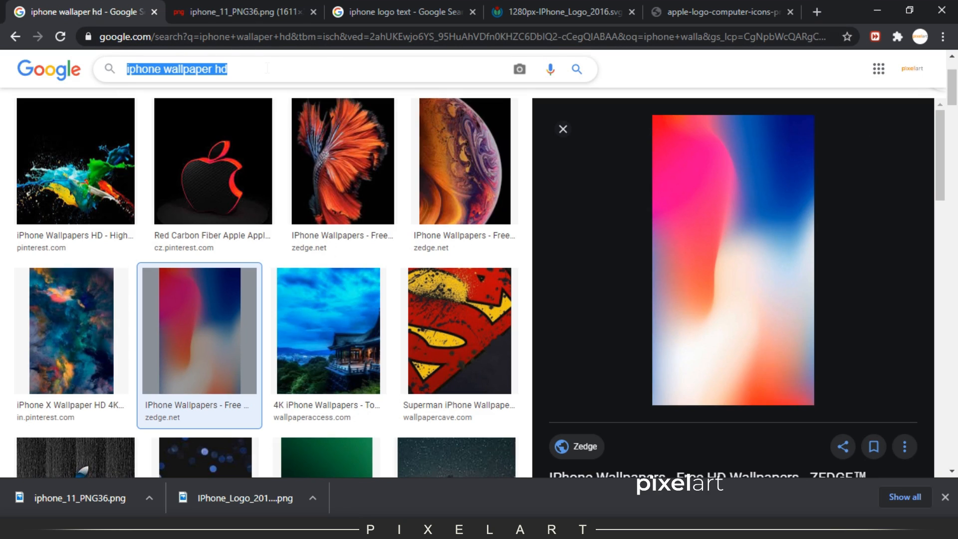
type("wh")
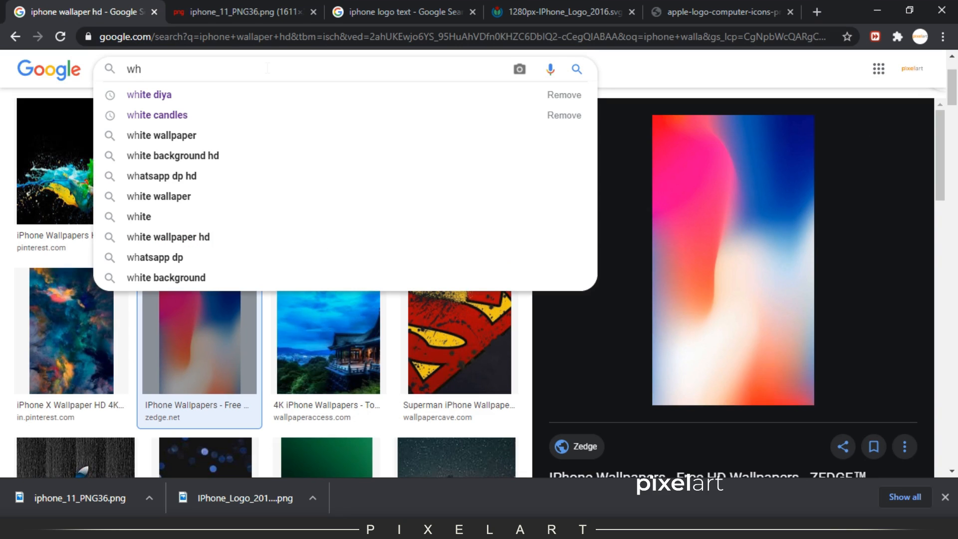
triple_click(267, 69)
type("white ")
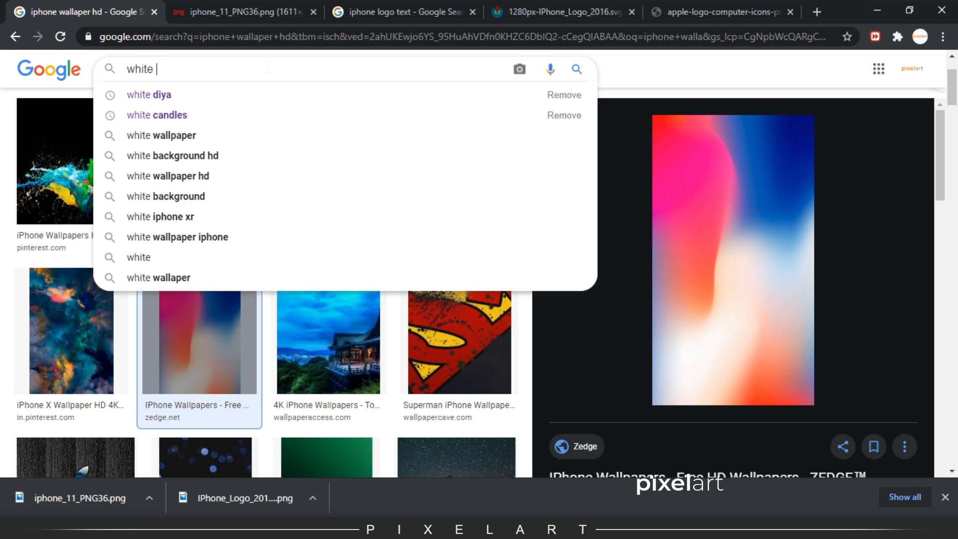
type("iphone")
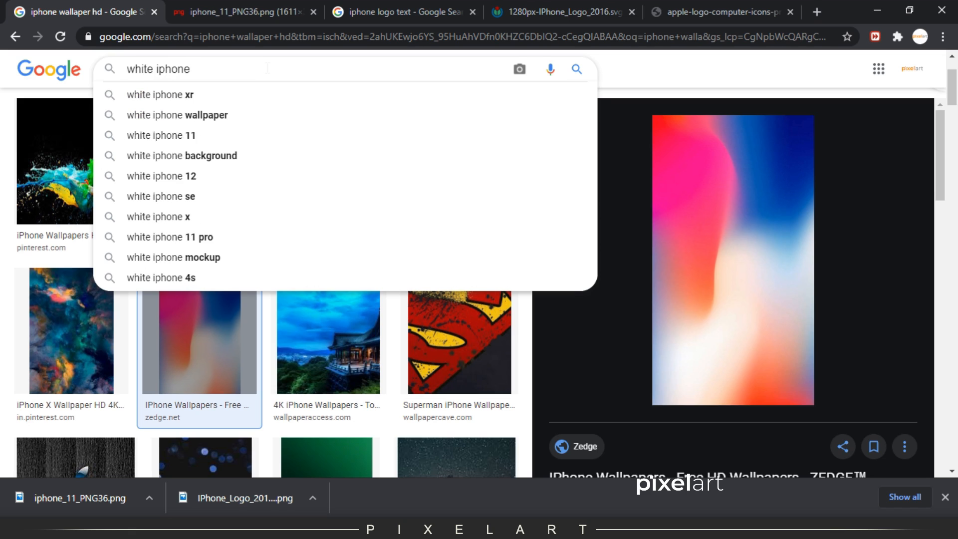
type(" 11 png")
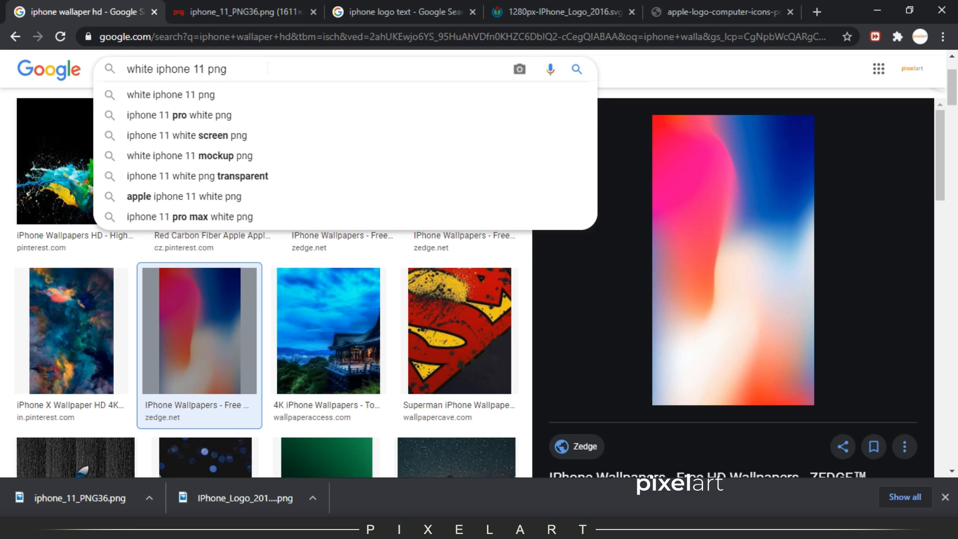
key("Return")
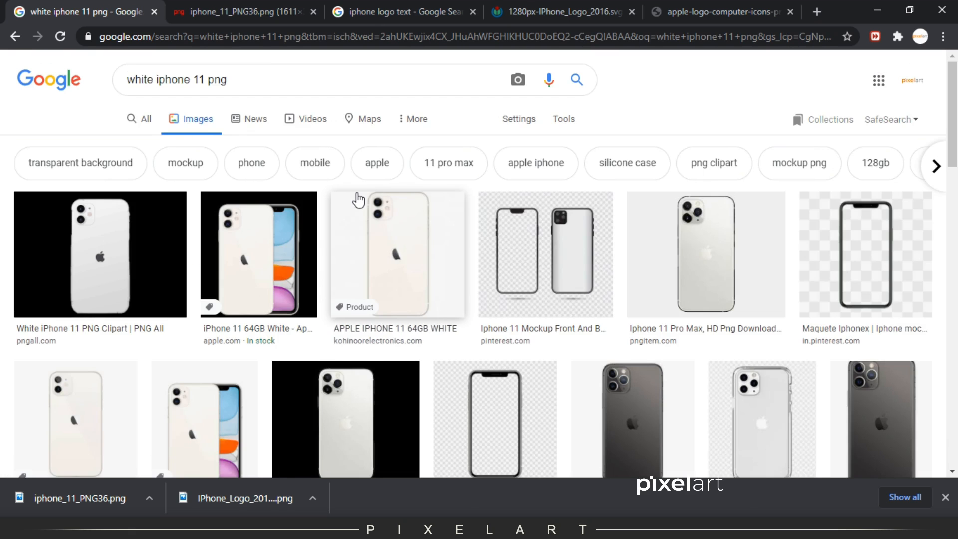
Step: Examine the white iPhone 11 image results, previewing the Swappie and Kohinoor Electronics pictures as candidates for the box artwork
scroll(358, 199, "down", 3)
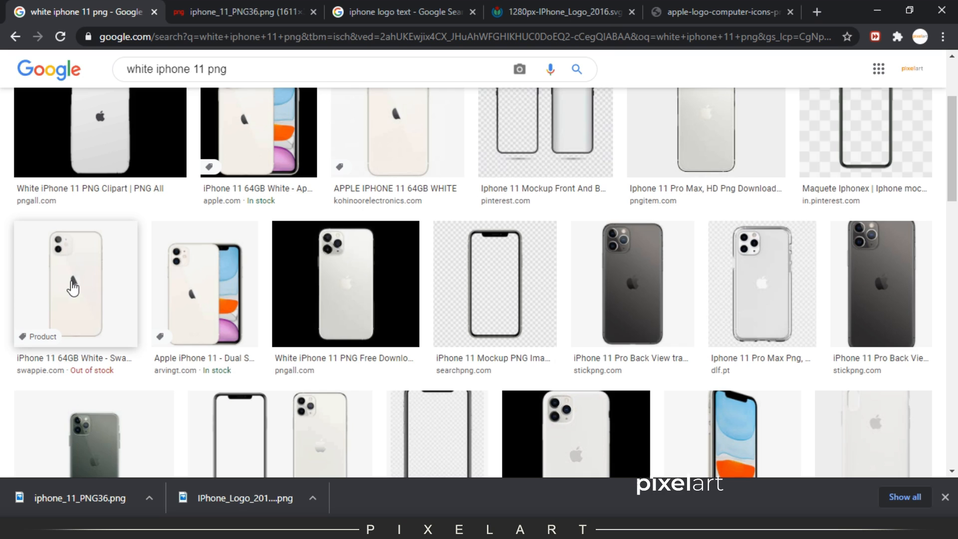
left_click(73, 288)
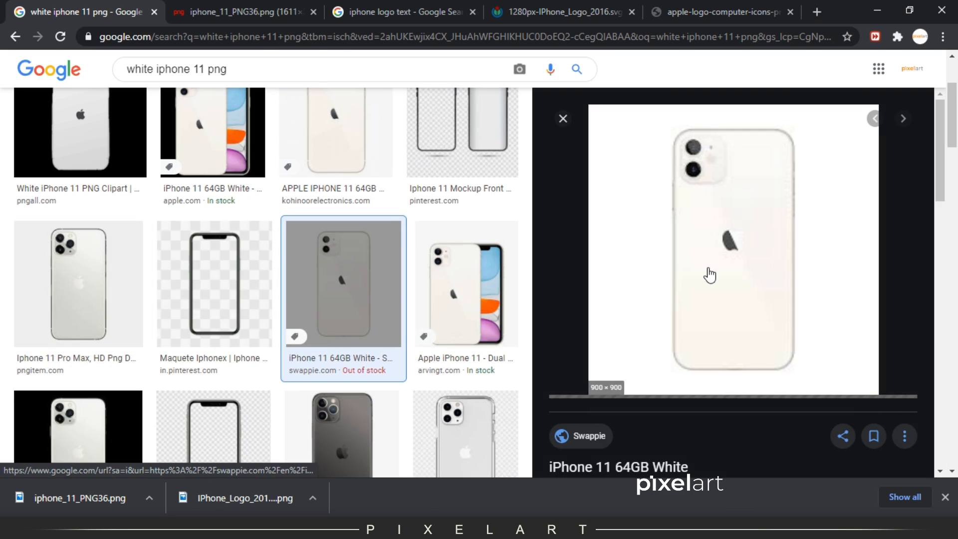
scroll(235, 329, "down", 3)
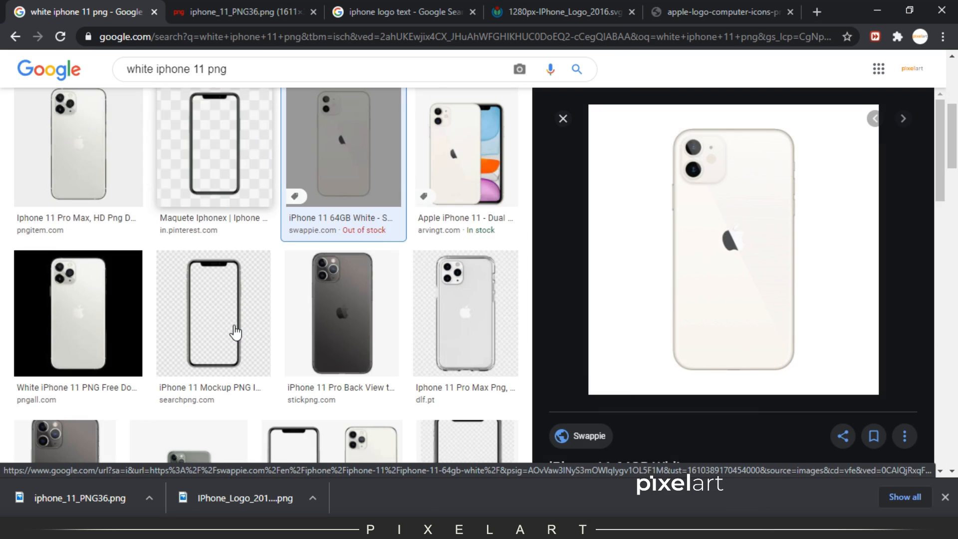
scroll(236, 331, "down", 3)
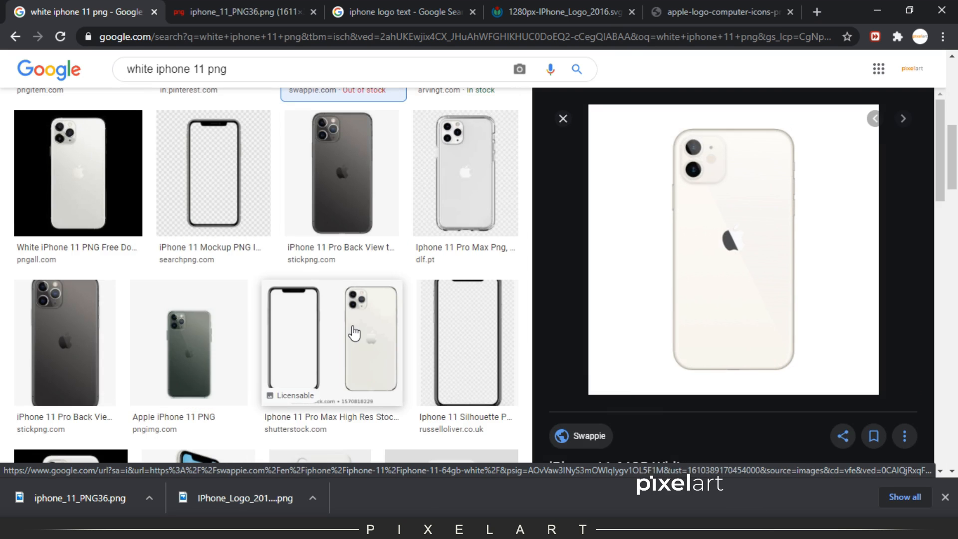
scroll(354, 332, "down", 5)
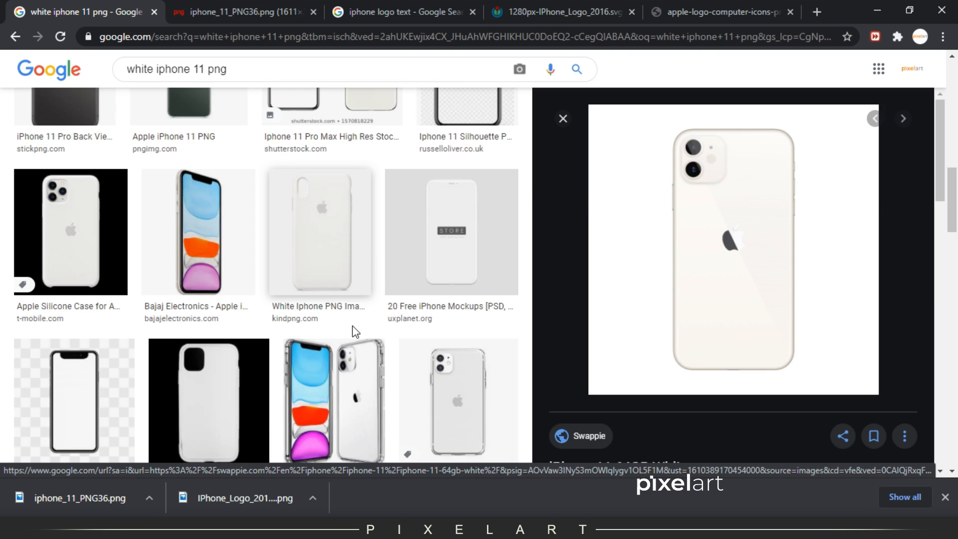
scroll(354, 332, "up", 10)
left_click(335, 253)
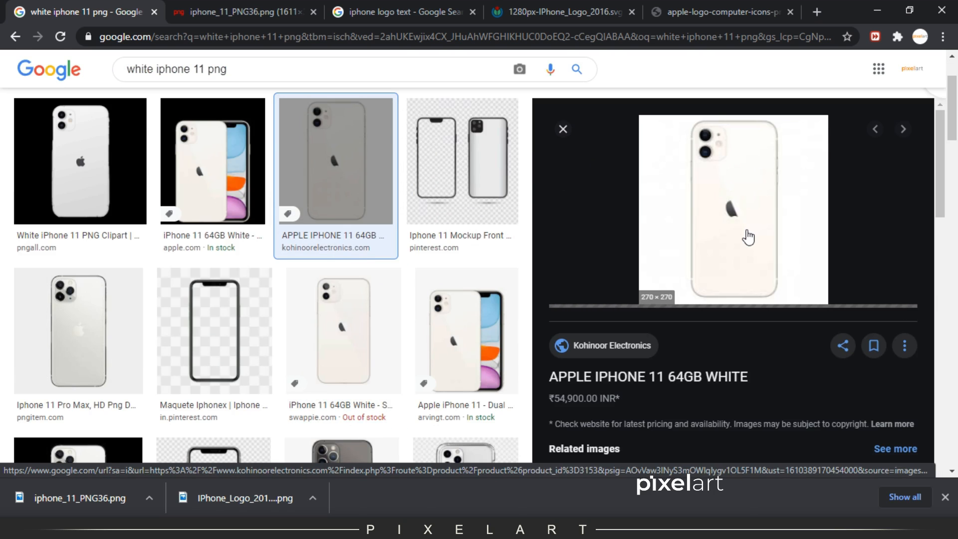
left_click(339, 337)
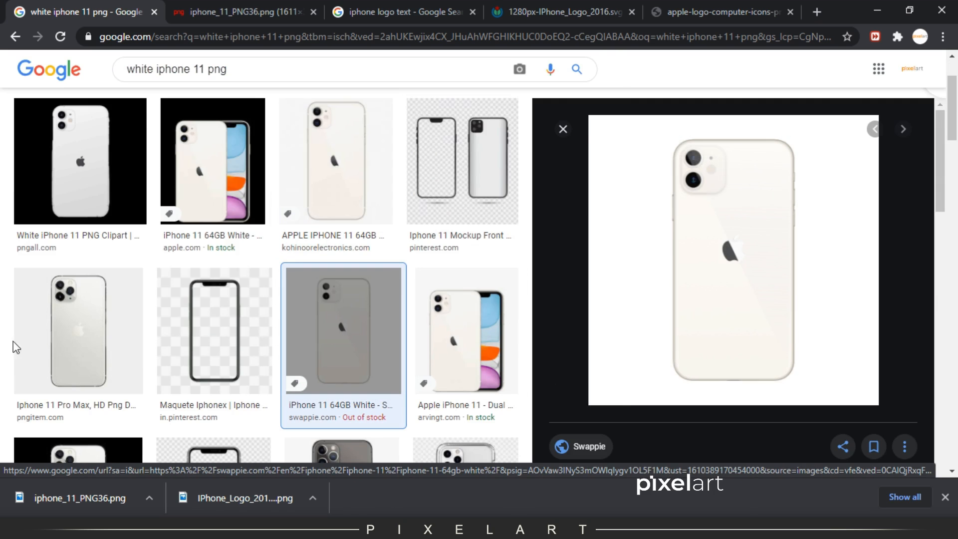
Step: Preview the PNGitem iPhone 11 Pro Max image and look through the related images for a usable white phone back view
left_click(57, 341)
scroll(756, 310, "down", 6)
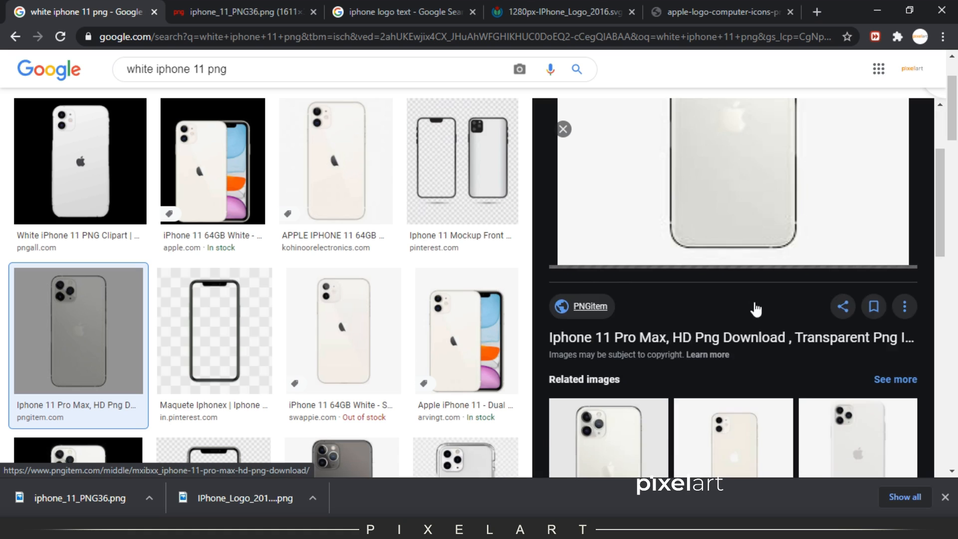
scroll(606, 349, "up", 3)
scroll(657, 334, "up", 3)
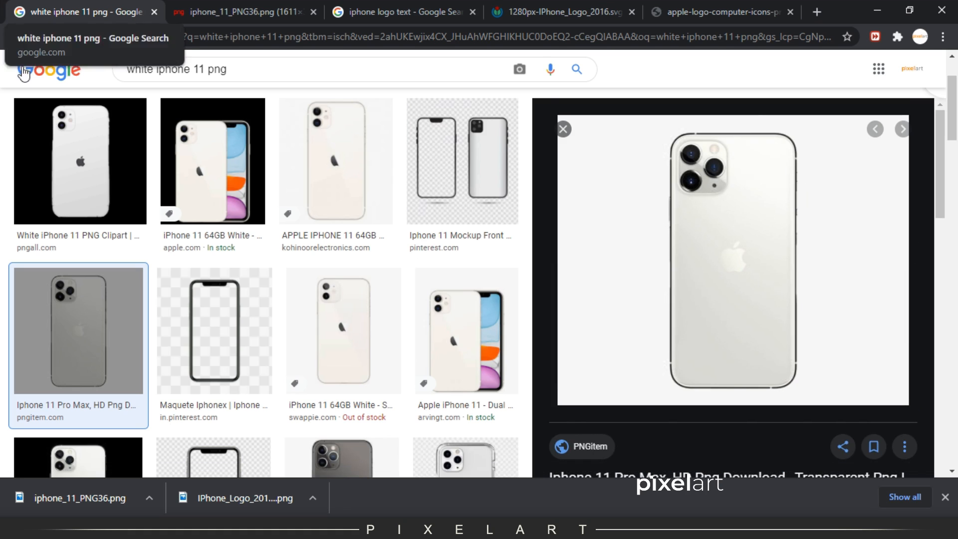
scroll(731, 254, "down", 10)
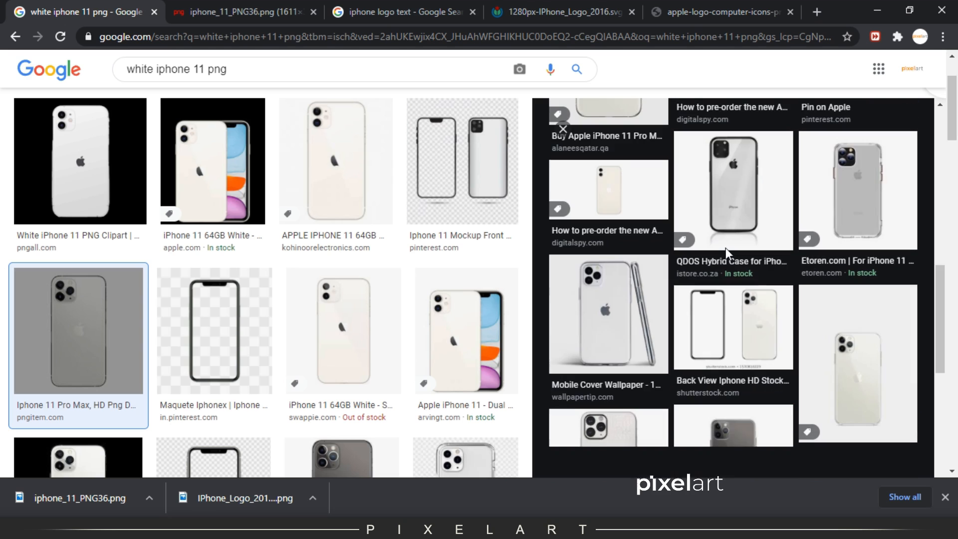
scroll(728, 255, "up", 3)
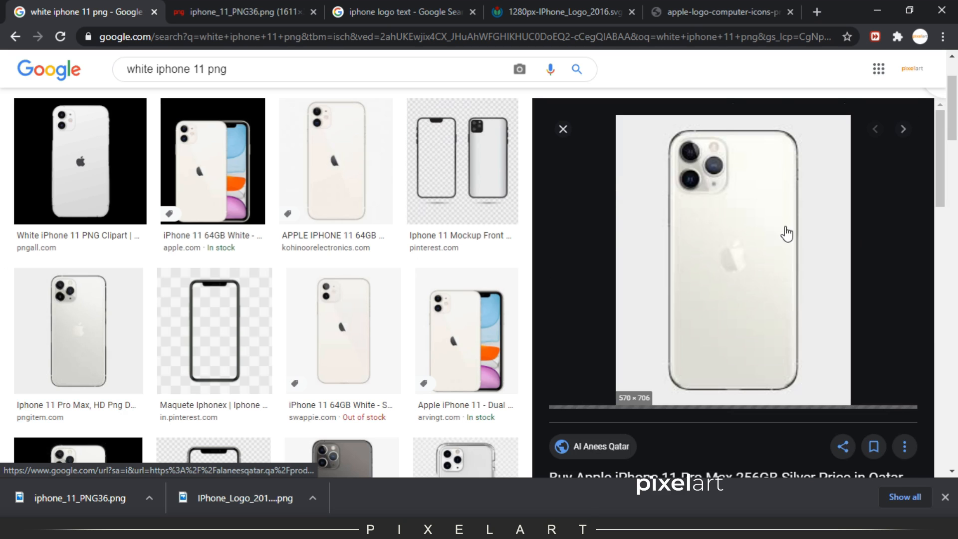
scroll(689, 244, "down", 10)
scroll(692, 248, "down", 5)
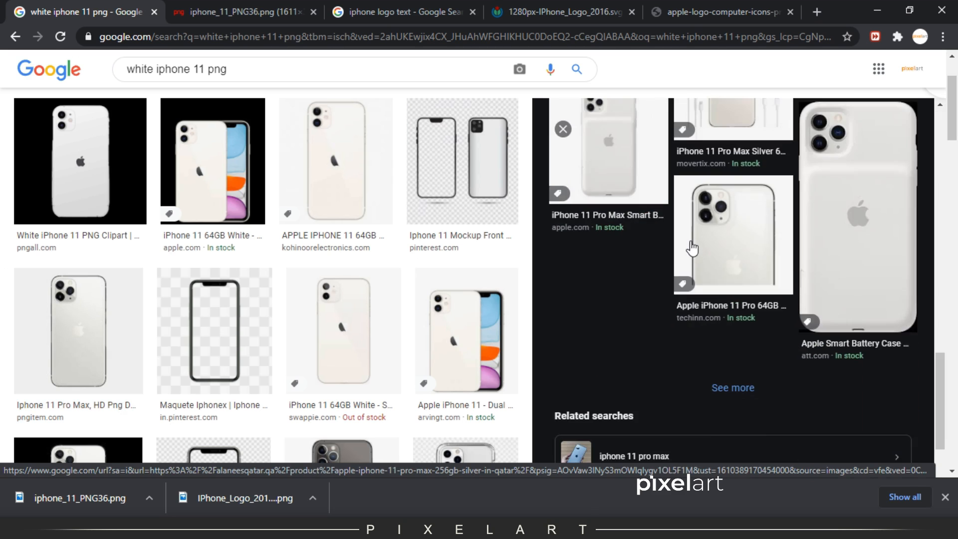
scroll(691, 251, "up", 8)
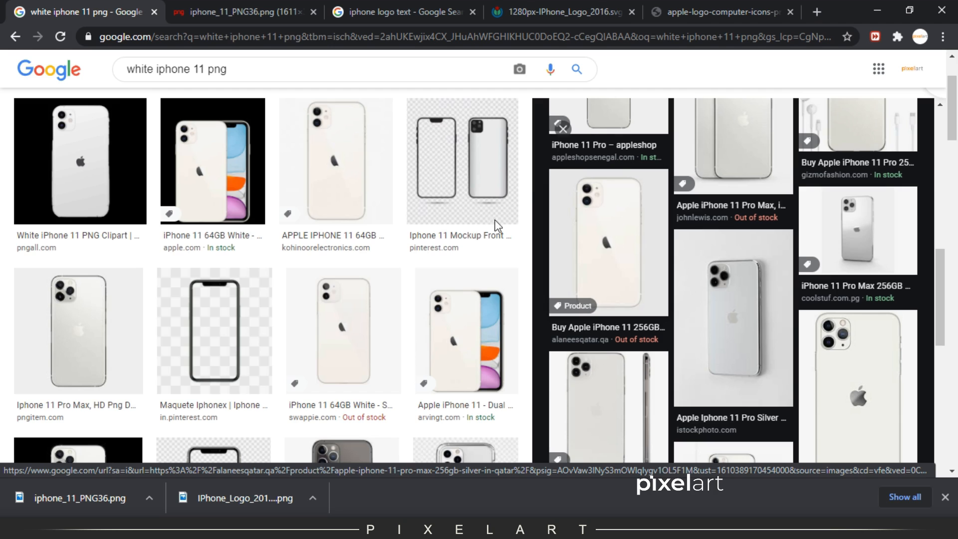
Step: Filter the image results to the Large size
scroll(193, 142, "up", 3)
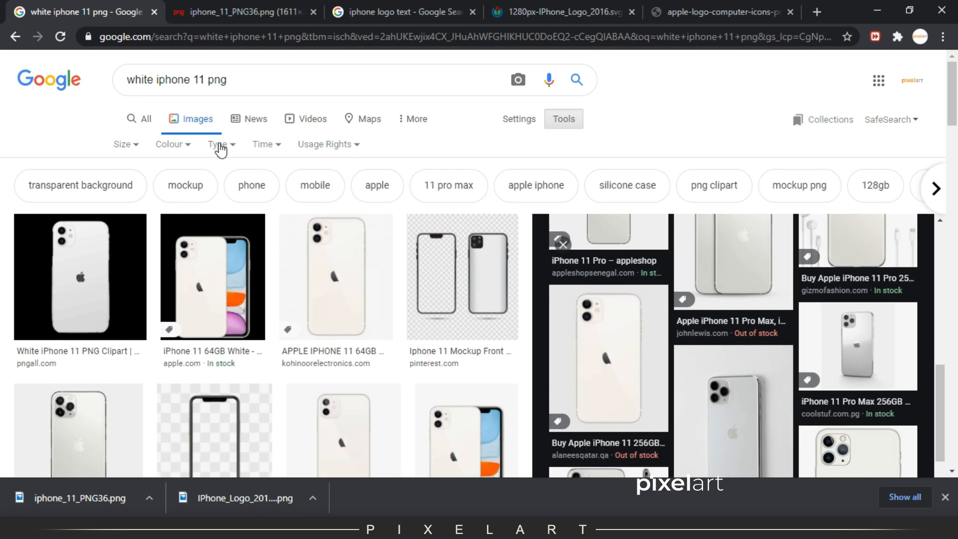
left_click(136, 146)
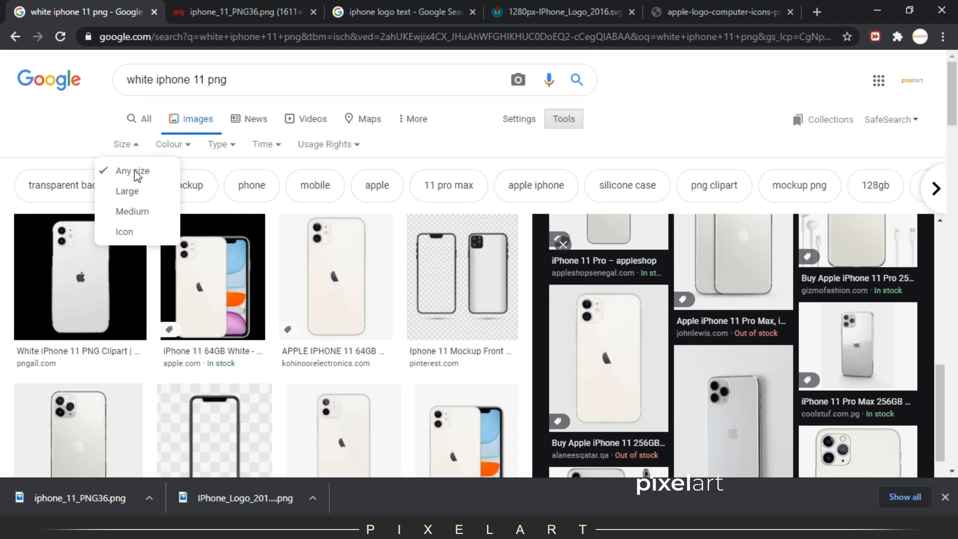
left_click(138, 195)
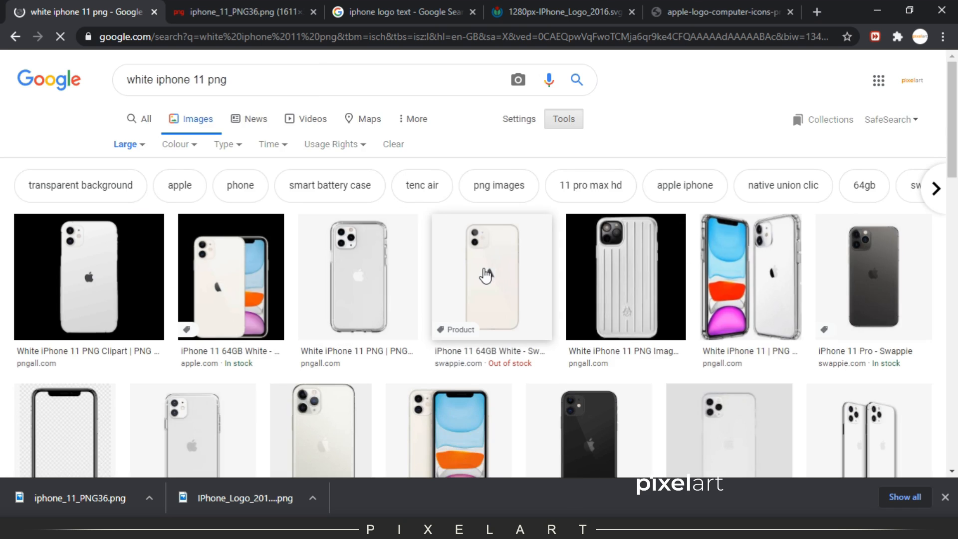
Step: Preview the KindPNG iPhone 11 Pro Silver image in the results and copy the image
scroll(485, 275, "down", 3)
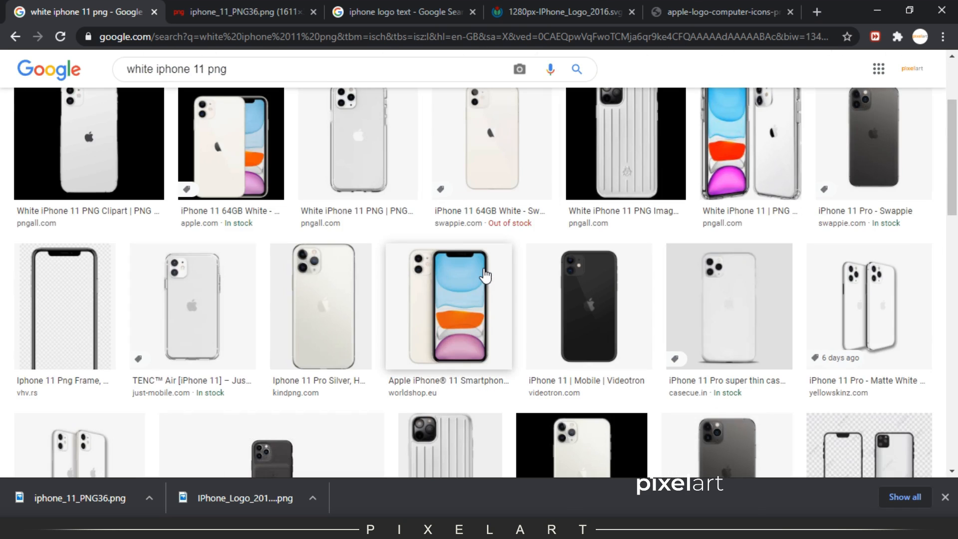
left_click(325, 299)
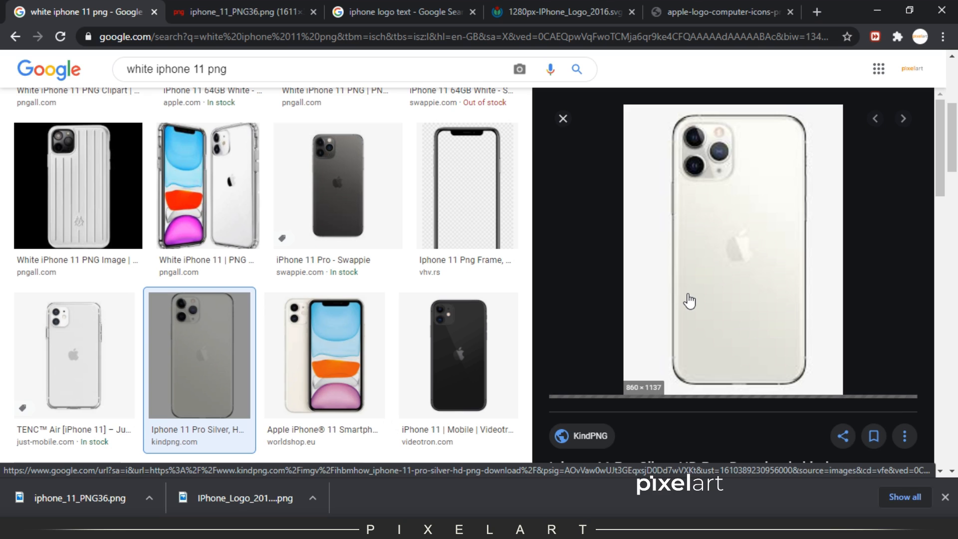
right_click(714, 238)
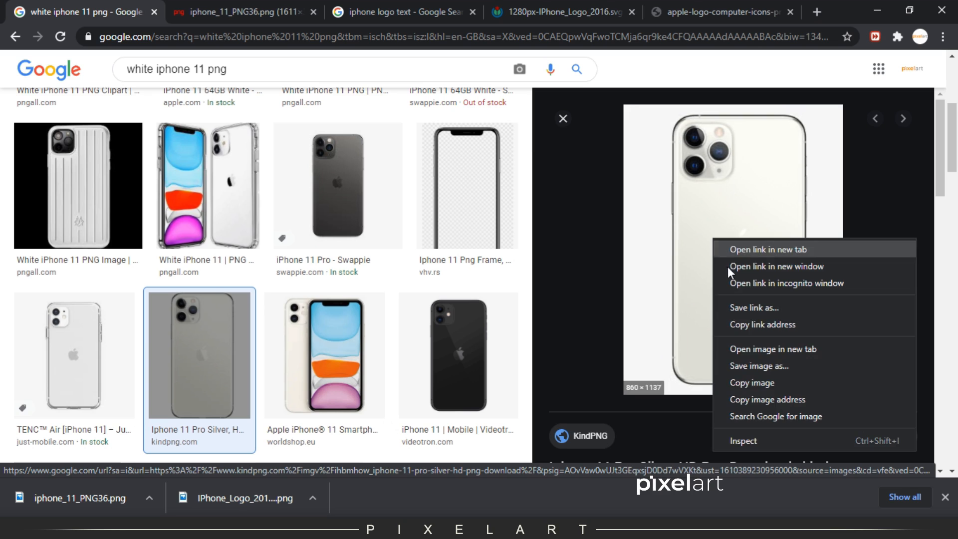
left_click(777, 382)
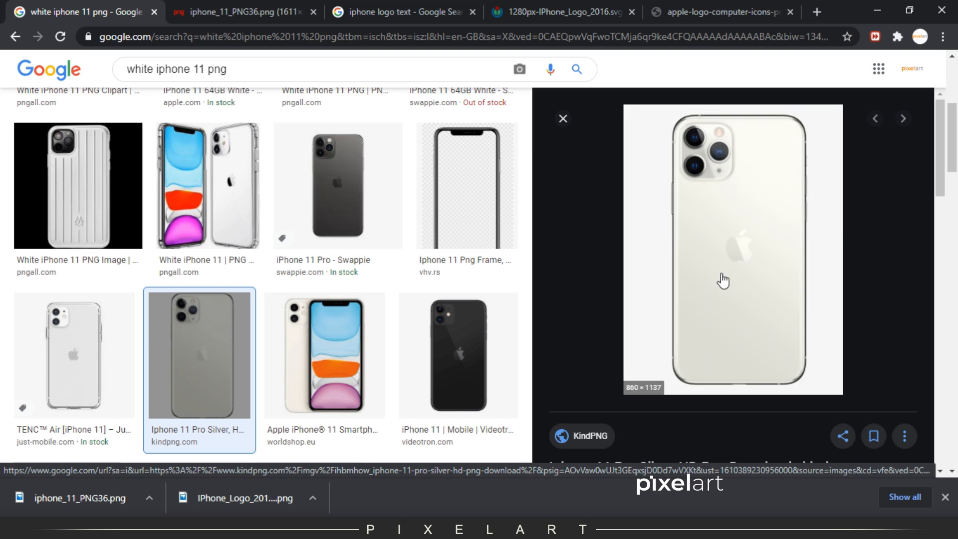
right_click(705, 239)
left_click(768, 384)
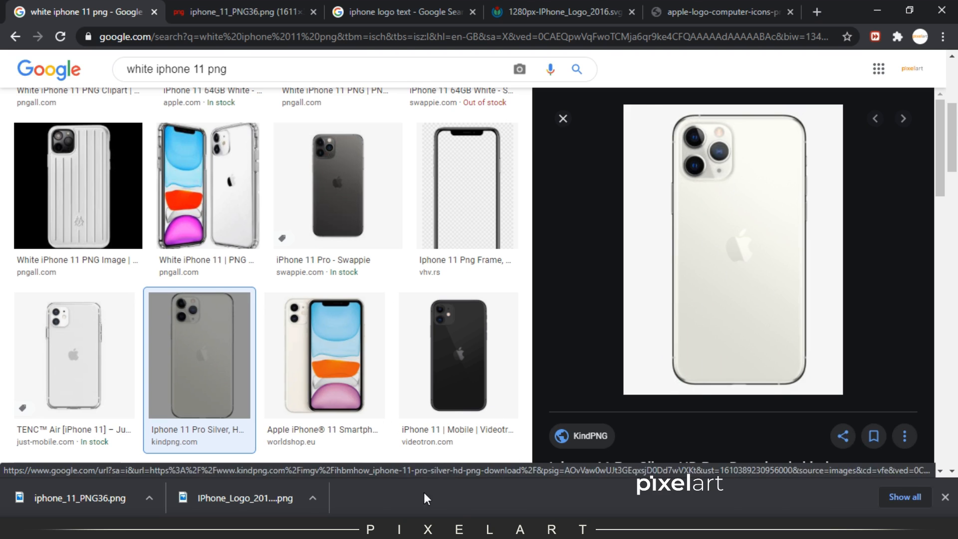
Step: Switch to Photoshop, paste the copied phone image above the iphone_11_PNG36 layer and rotate it -90°
left_click(387, 508)
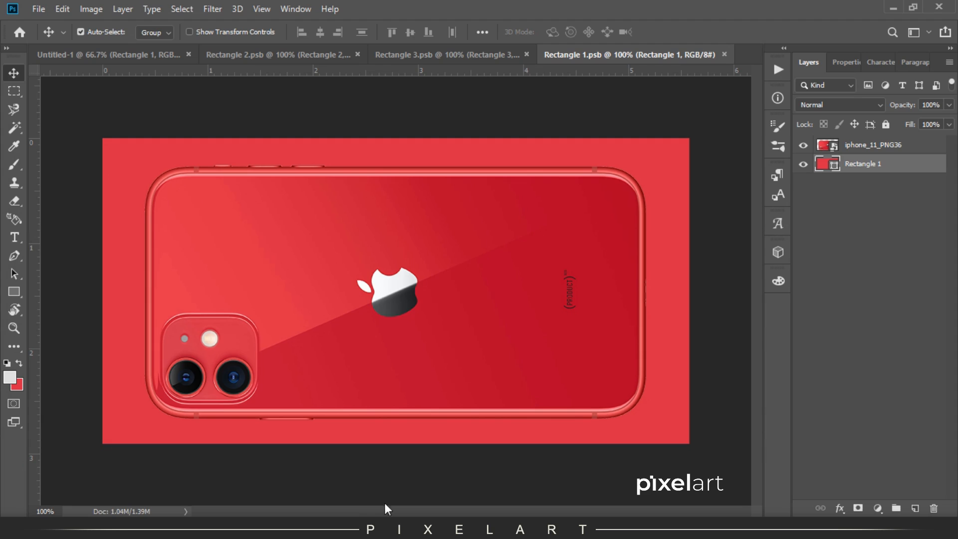
left_click(872, 146)
key("ctrl+v")
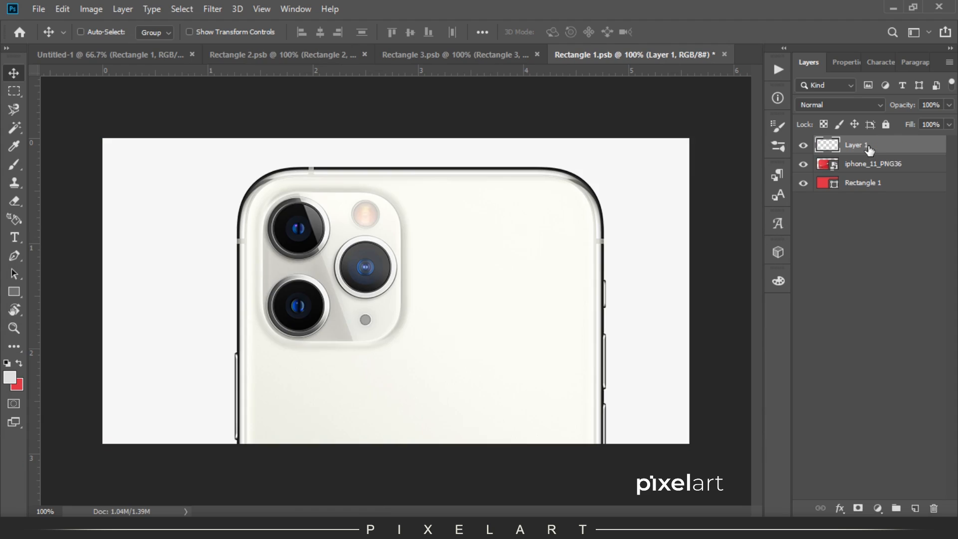
key("ctrl+t")
left_click_drag(723, 130, 62, 271)
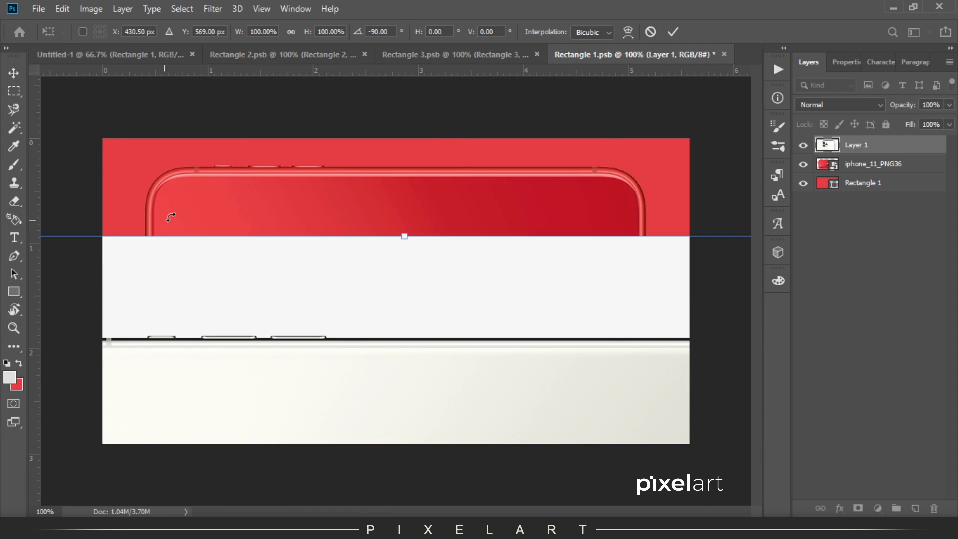
Step: Scale the rotated white phone image down proportionally and centre it over the red phone so it fits the canvas, then apply the transform
key("ctrl+minus")
key("ctrl+minus")
key("ctrl+minus")
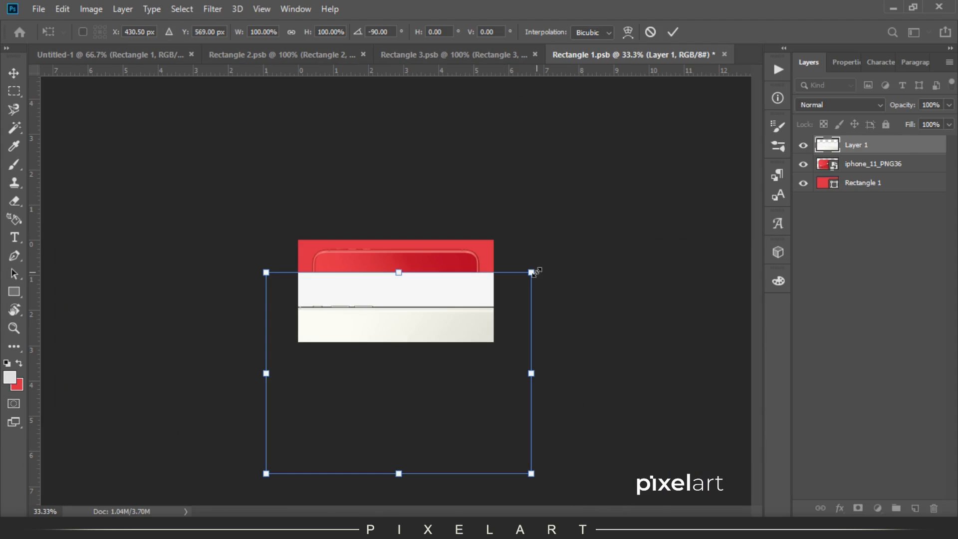
left_click_drag(531, 273, 456, 325)
left_click_drag(419, 357, 418, 282)
key("ctrl+plus")
key("ctrl+plus")
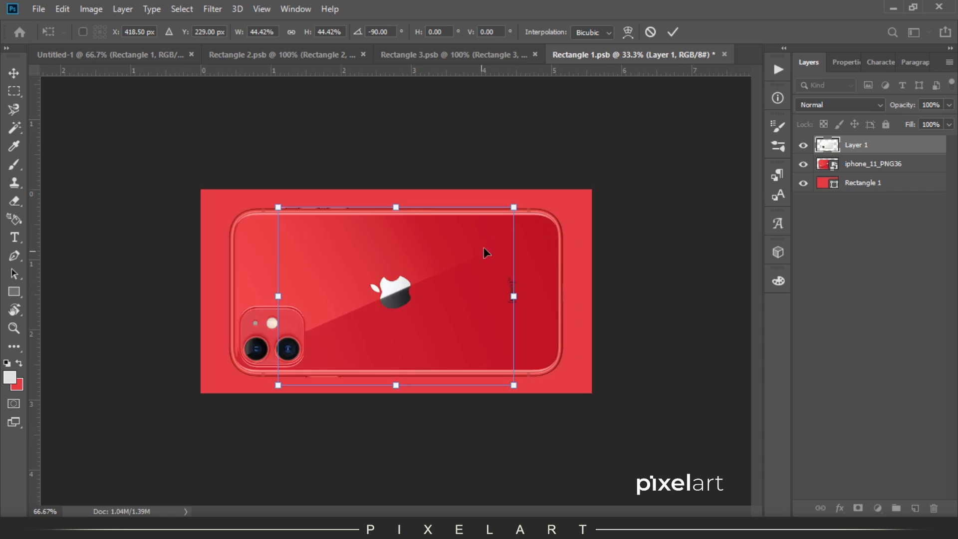
left_click_drag(516, 207, 599, 168)
key("Return")
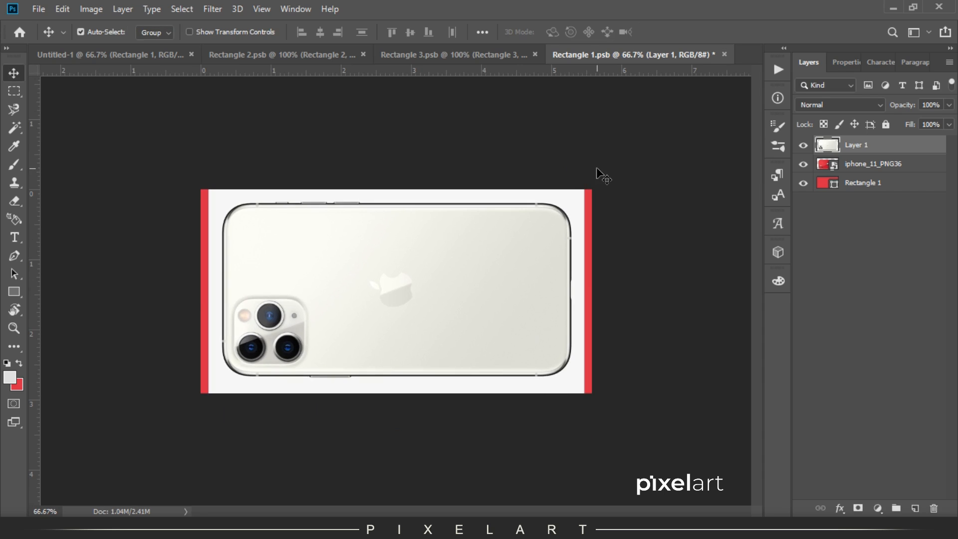
Step: Select the white background around the phone on Layer 1 with the Magic Wand, delete it and deselect
left_click(14, 127)
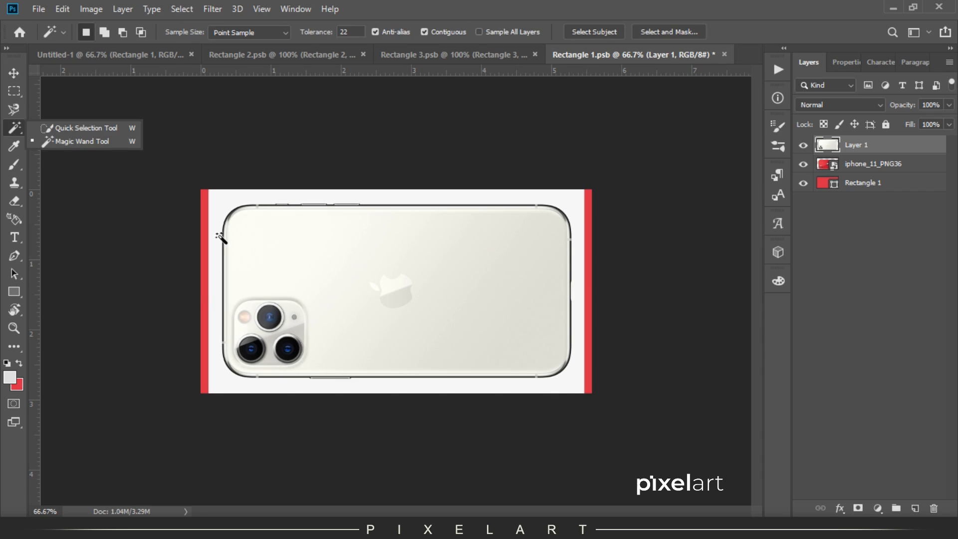
left_click(221, 203)
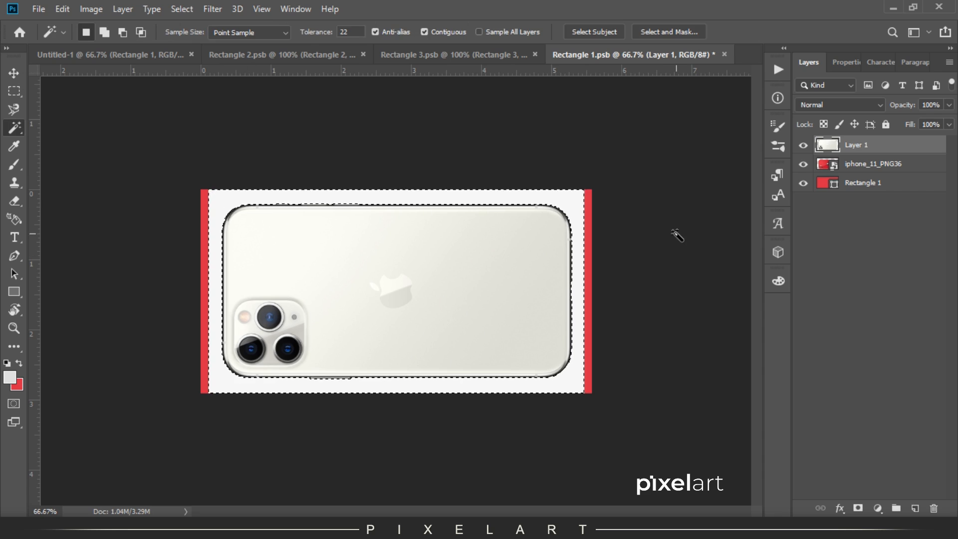
key("Delete")
key("ctrl+d")
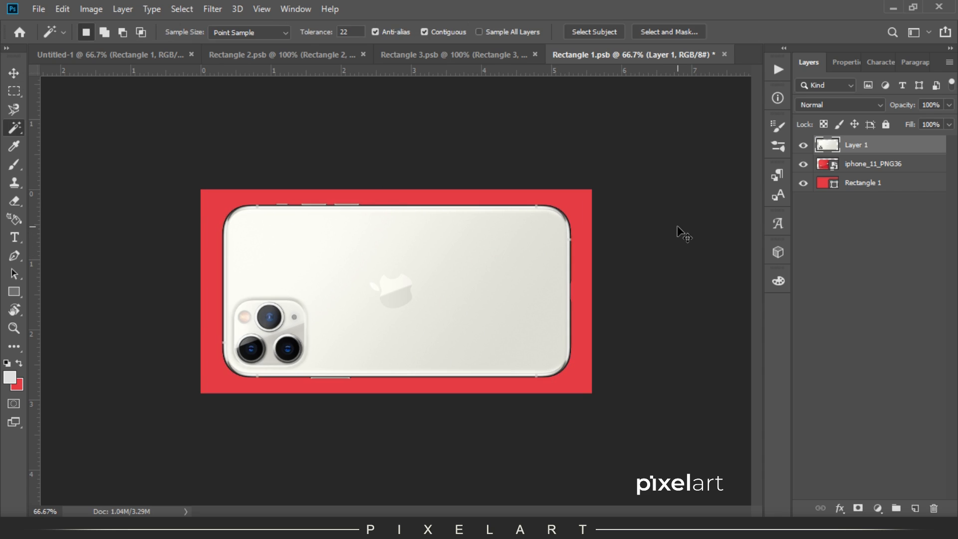
Step: Hide the iphone_11_PNG36 layer, save the Rectangle 1 smart object and return to the Untitled-1 box document
key("v")
left_click(803, 164)
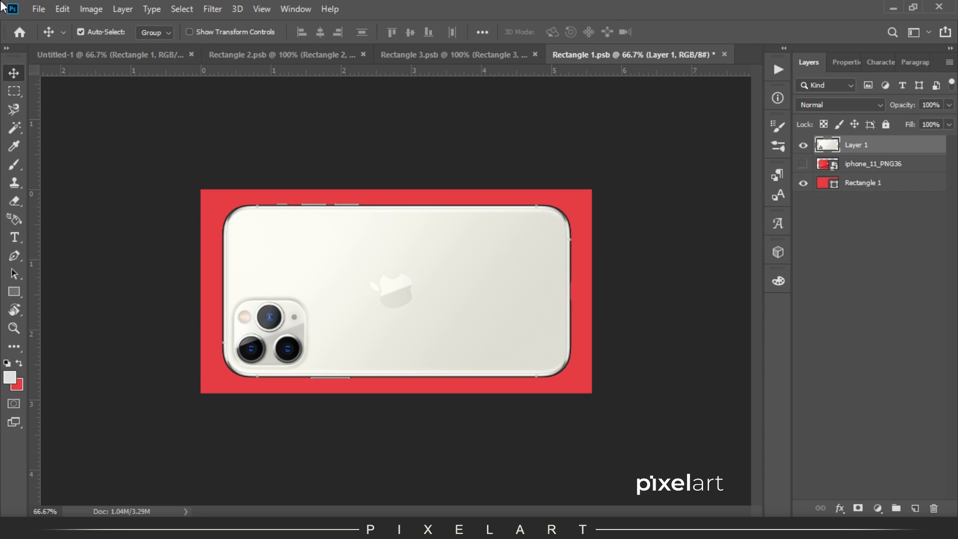
left_click(26, 10)
left_click(76, 137)
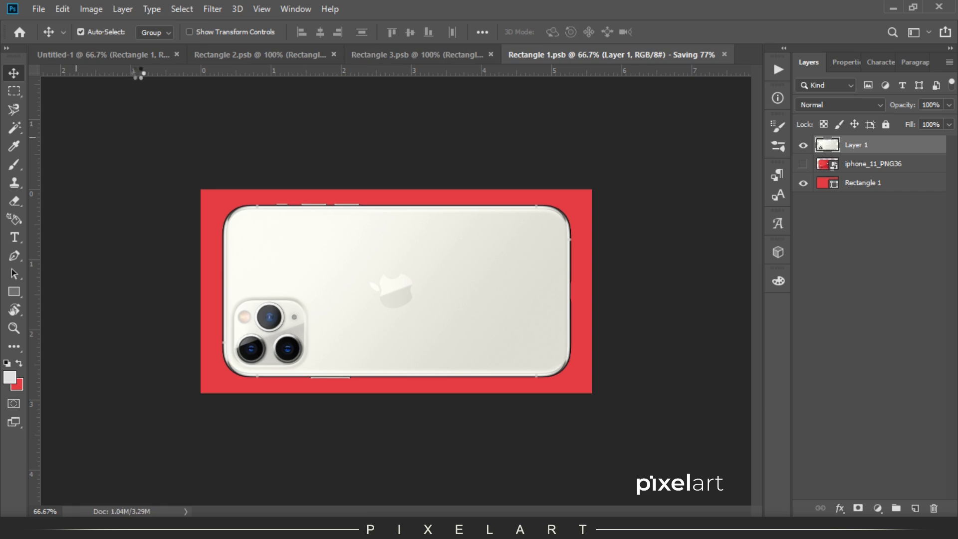
left_click(111, 57)
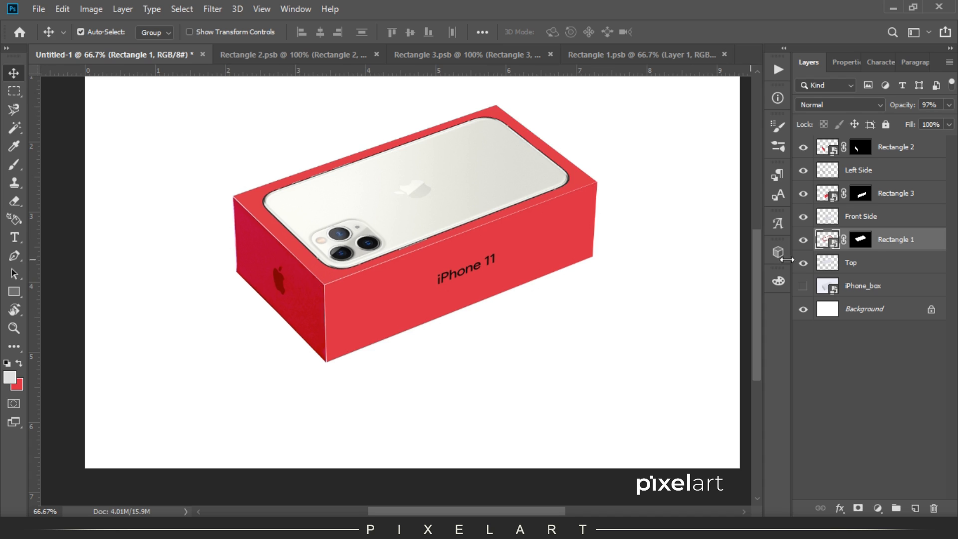
Step: Preview other blend modes on the Rectangle 2 layer and set it to Color Burn
left_click(874, 152)
left_click(847, 104)
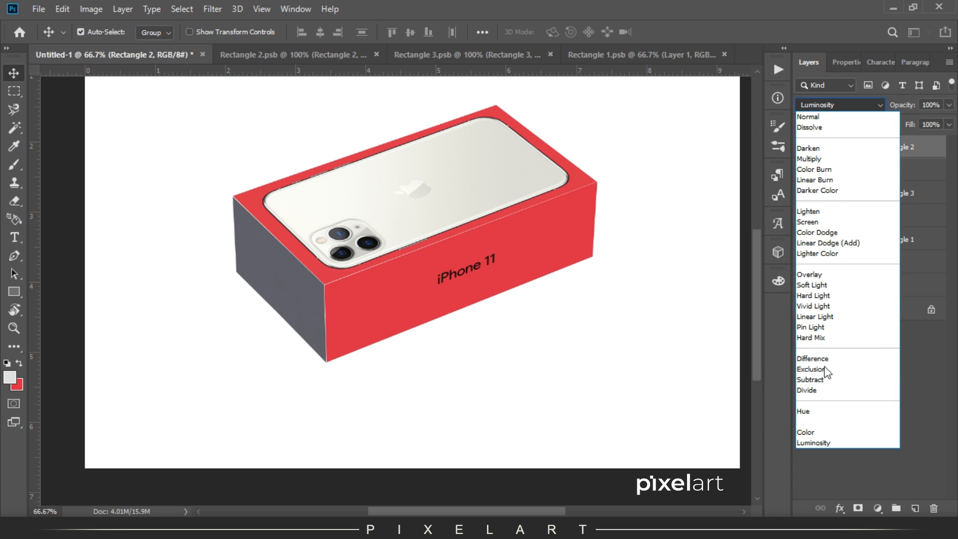
left_click(824, 170)
left_click_drag(909, 105, 954, 77)
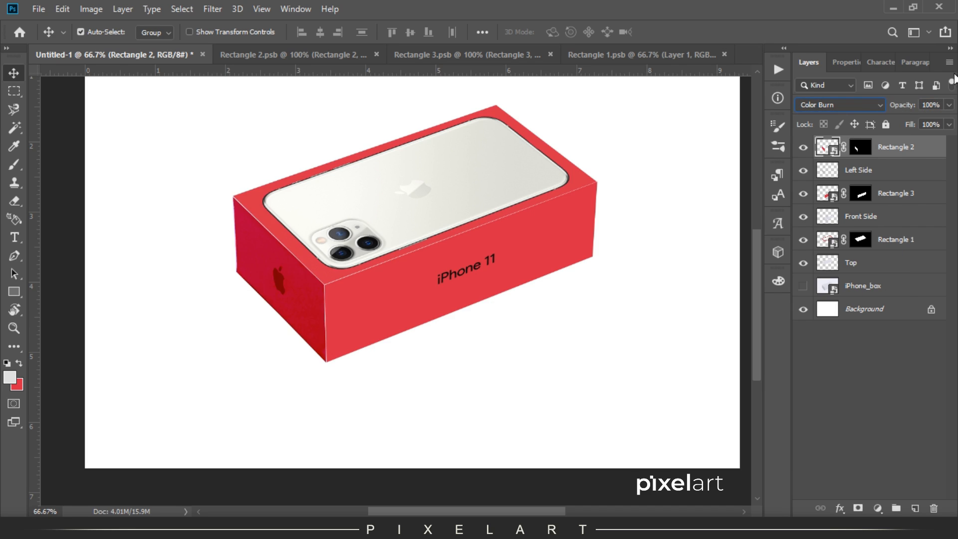
left_click(14, 91)
left_click(14, 73)
Step: Recolour the iPhone 11 text in Rectangle 3.psb to light grey, save the smart object and return to the box document
left_click(395, 54)
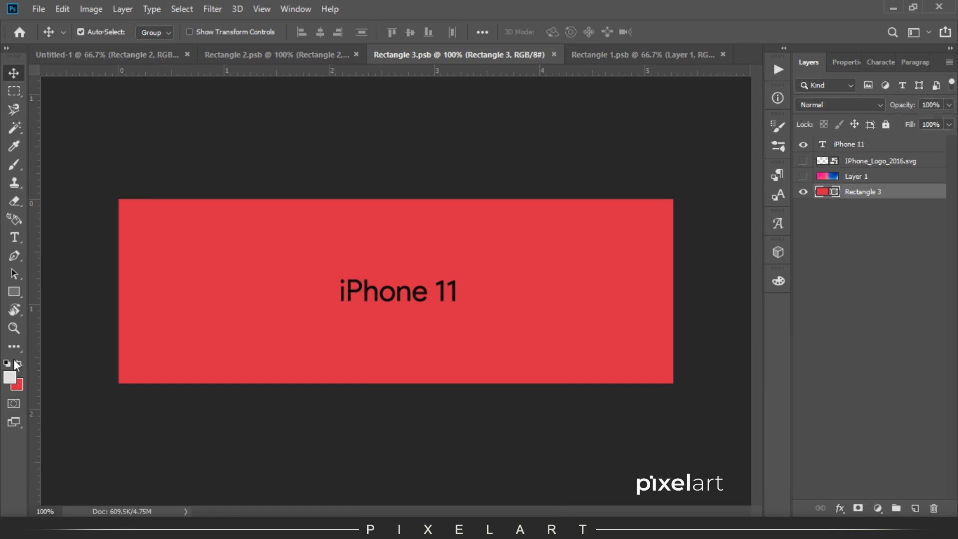
left_click(877, 151)
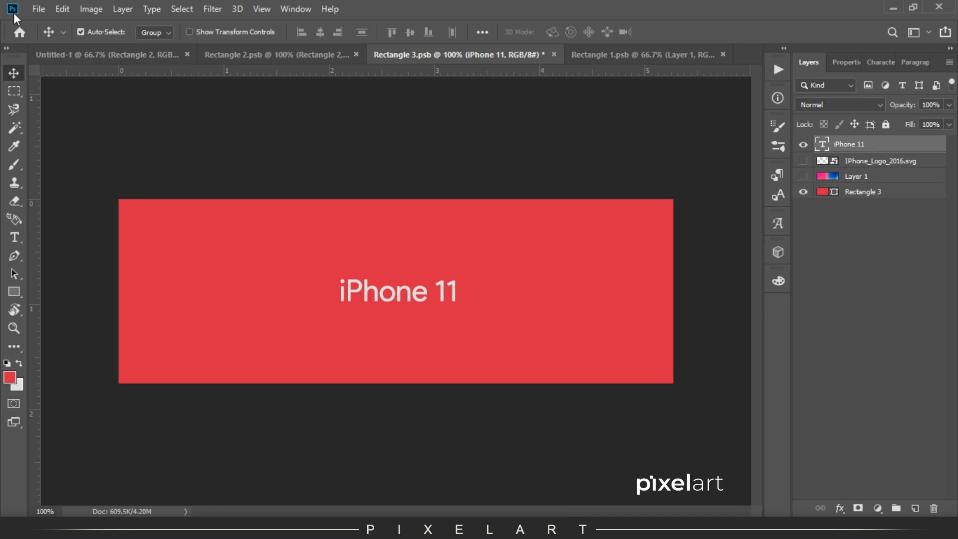
left_click(39, 9)
left_click(75, 135)
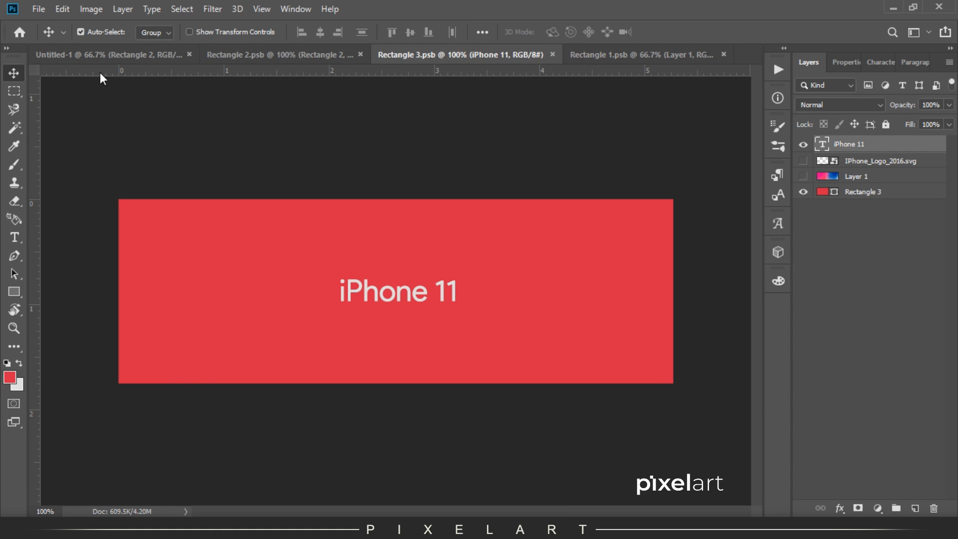
left_click(86, 48)
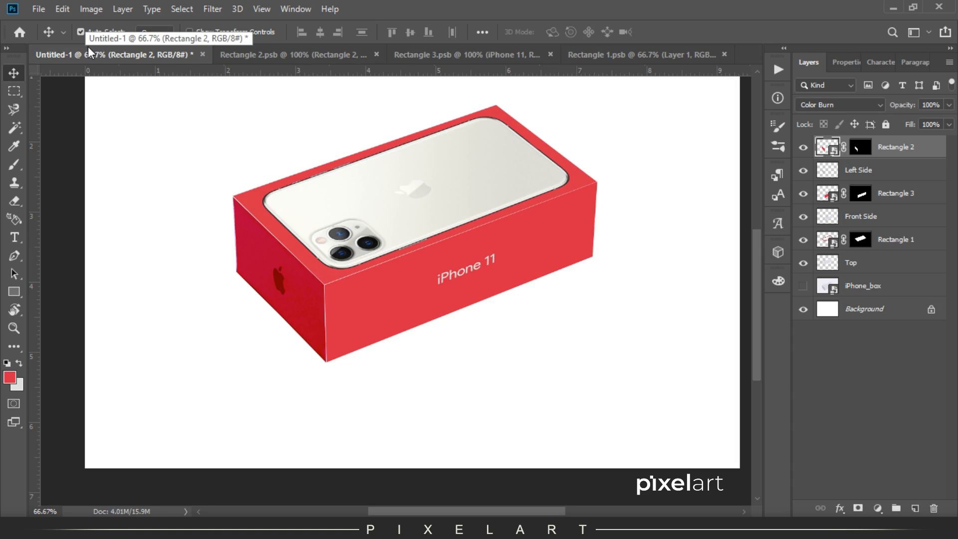
Step: Select the Apple logo on the box's left face with the Magic Wand, working on the Left Side layer
left_click(303, 53)
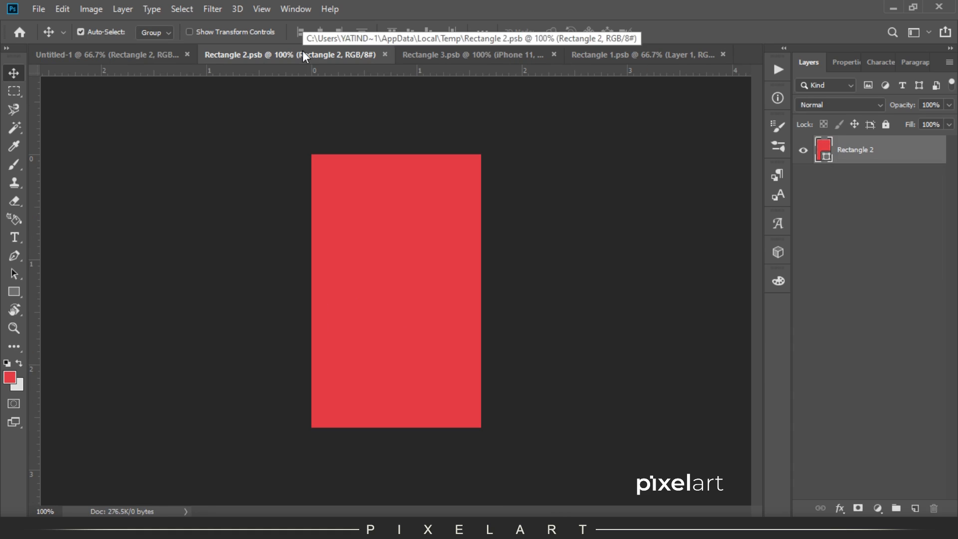
left_click(145, 59)
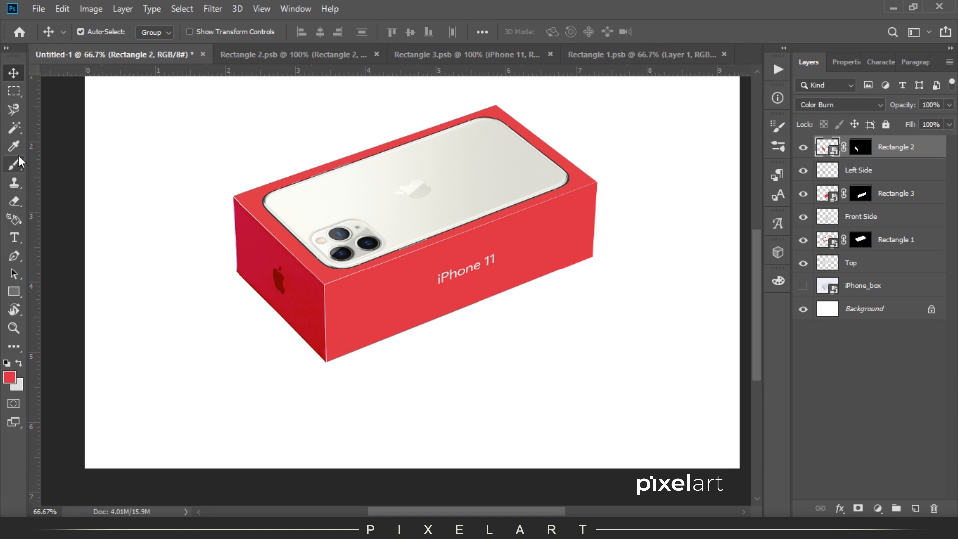
left_click(15, 128)
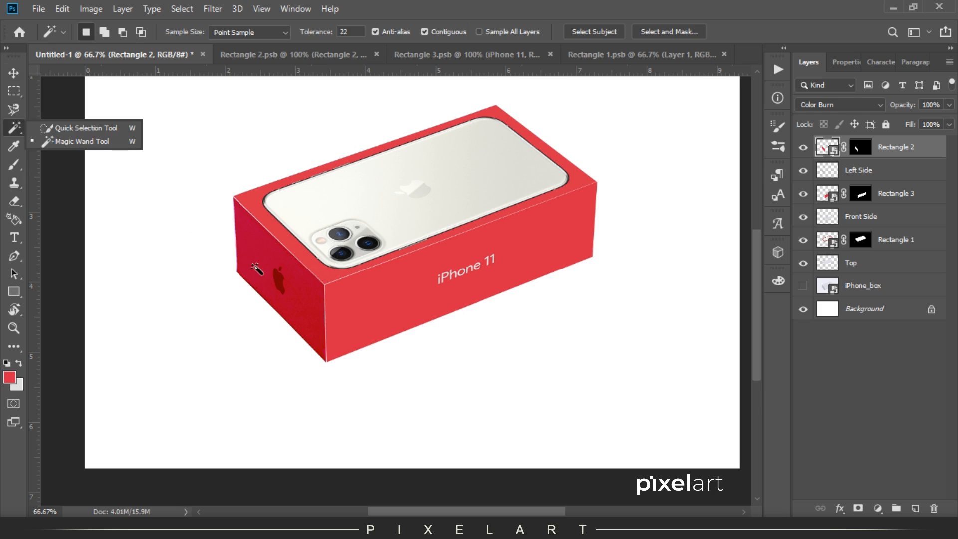
left_click(279, 279)
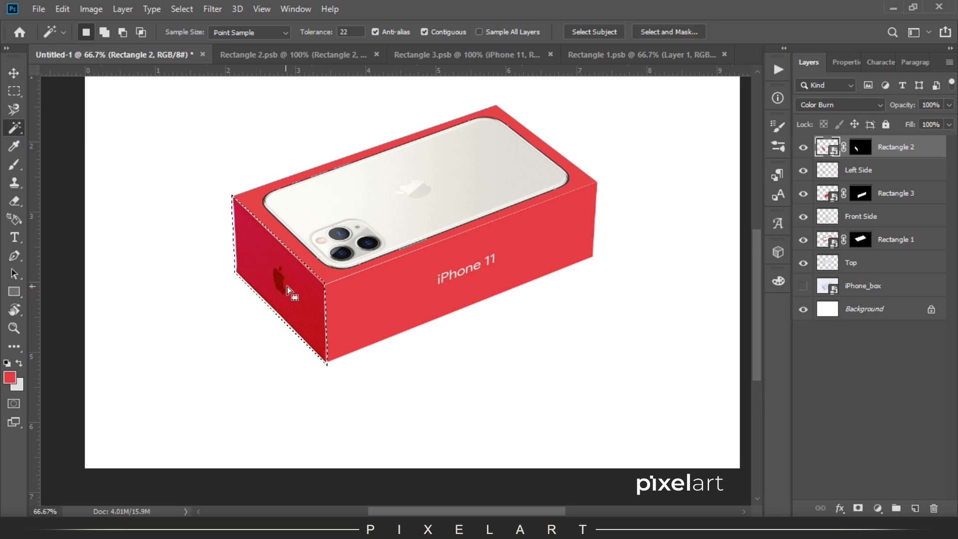
key("ctrl+plus")
left_click_drag(274, 283, 378, 278)
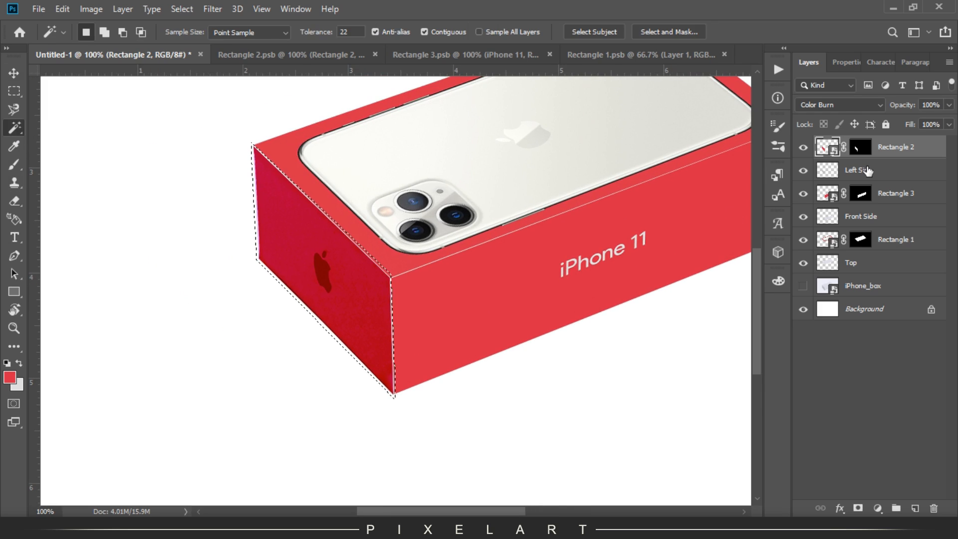
left_click(867, 171)
key("ctrl+d")
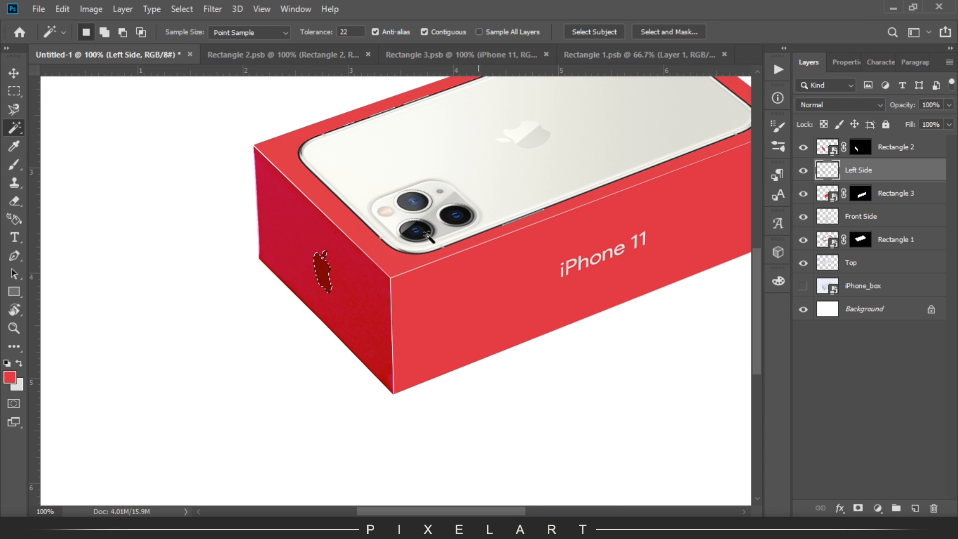
Step: Fill the logo selection with light grey on a new layer, deselect, and place that layer above Rectangle 2
left_click(916, 508)
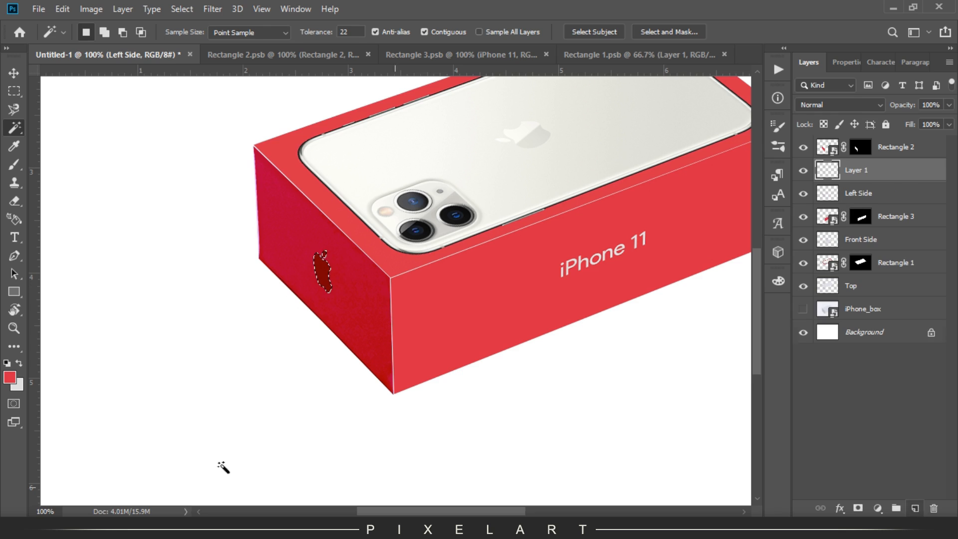
key("alt+BackSpace")
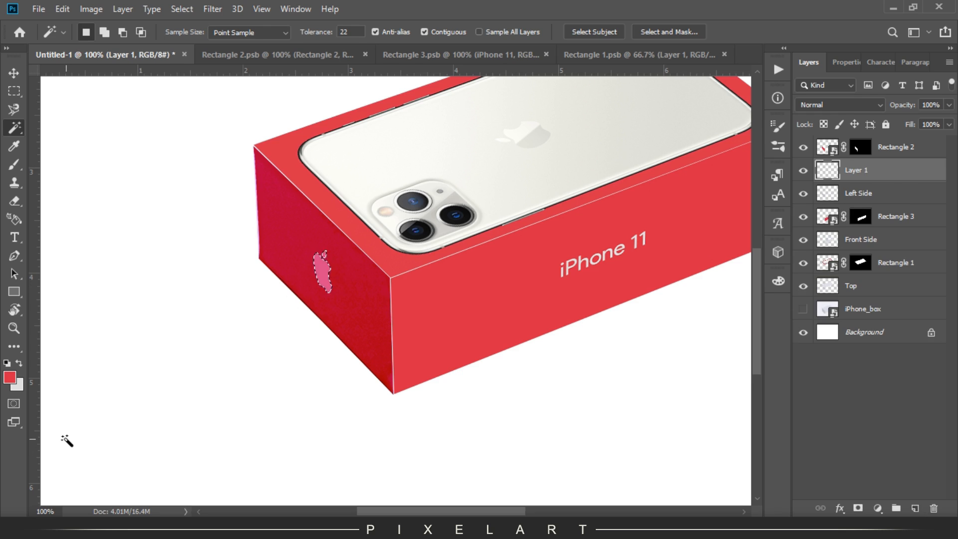
key("ctrl+d")
left_click_drag(862, 171, 881, 137)
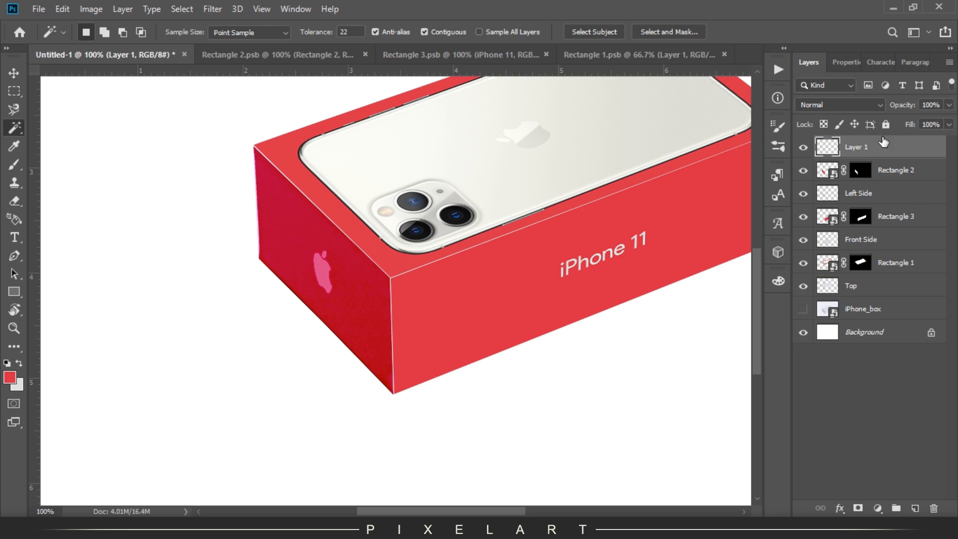
Step: Set the new logo layer's blend mode to Lighter Color
left_click(833, 105)
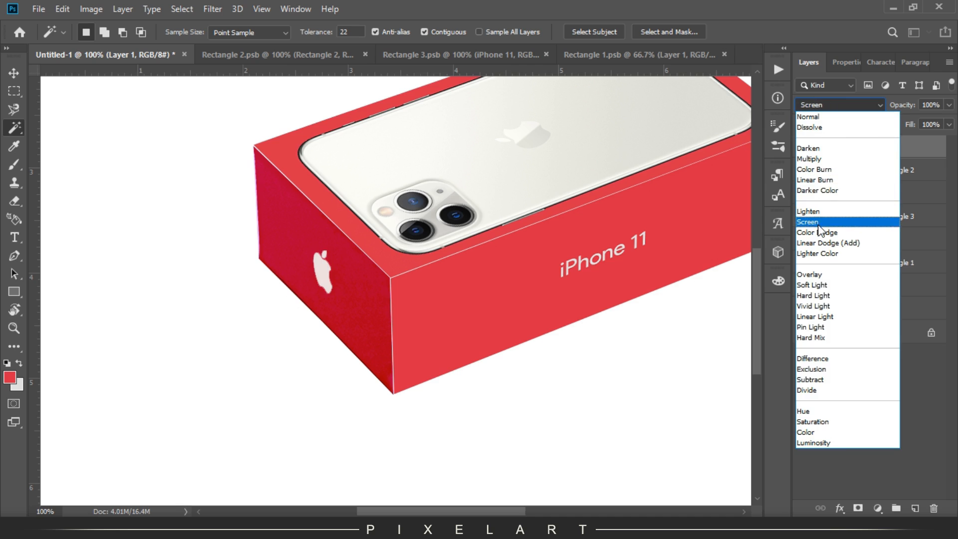
left_click(831, 256)
left_click(22, 99)
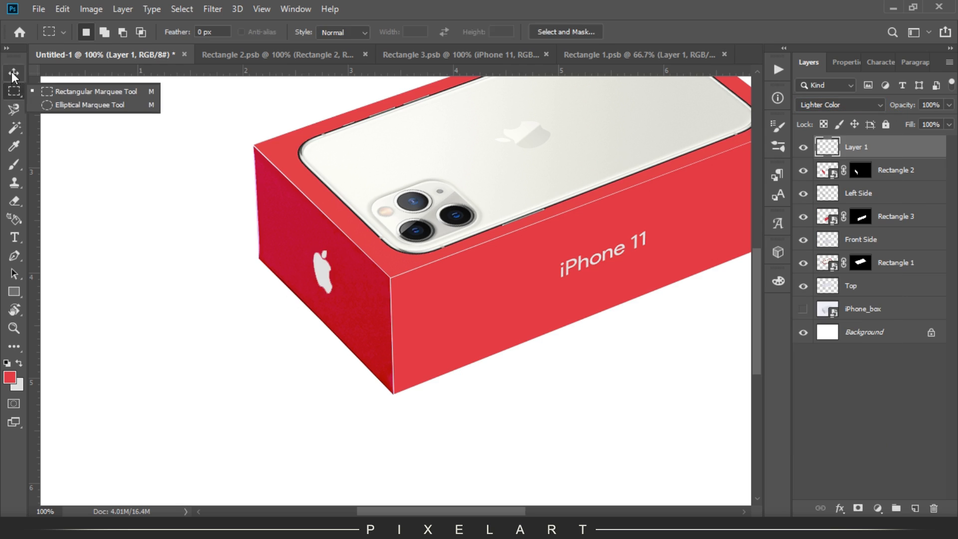
left_click(12, 74)
key("ctrl+minus")
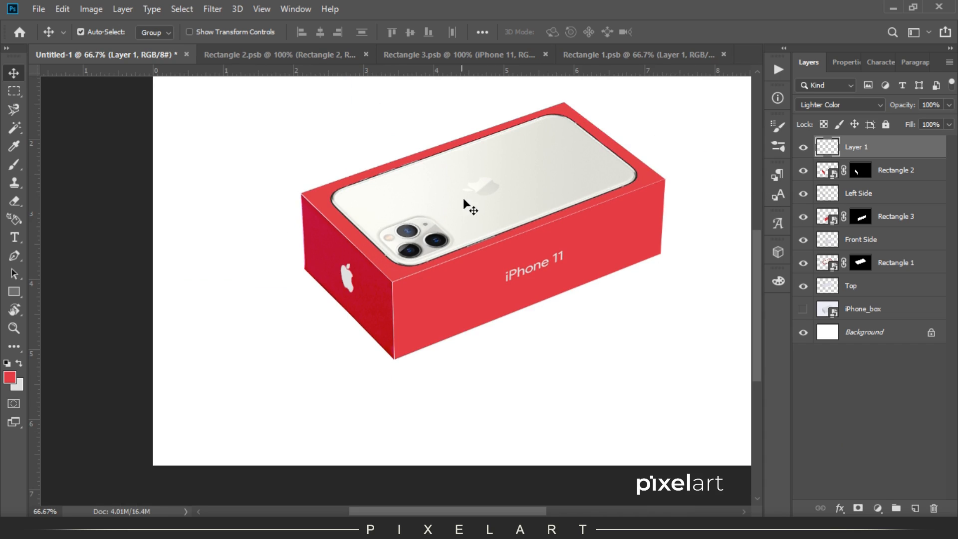
key("ctrl+minus")
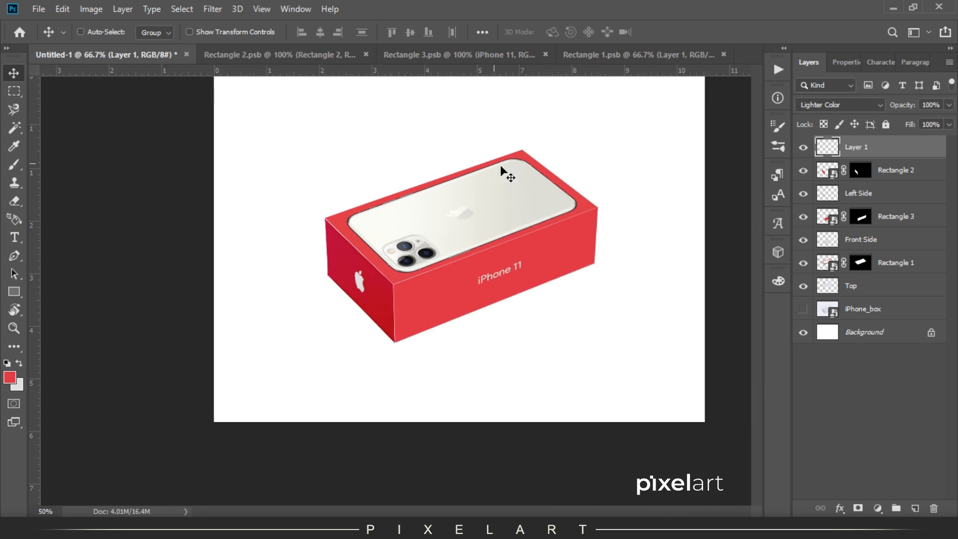
Step: Toggle the visibility of the Rectangle 2 and Left Side layers to compare their effect on the box's left face
left_click(881, 170)
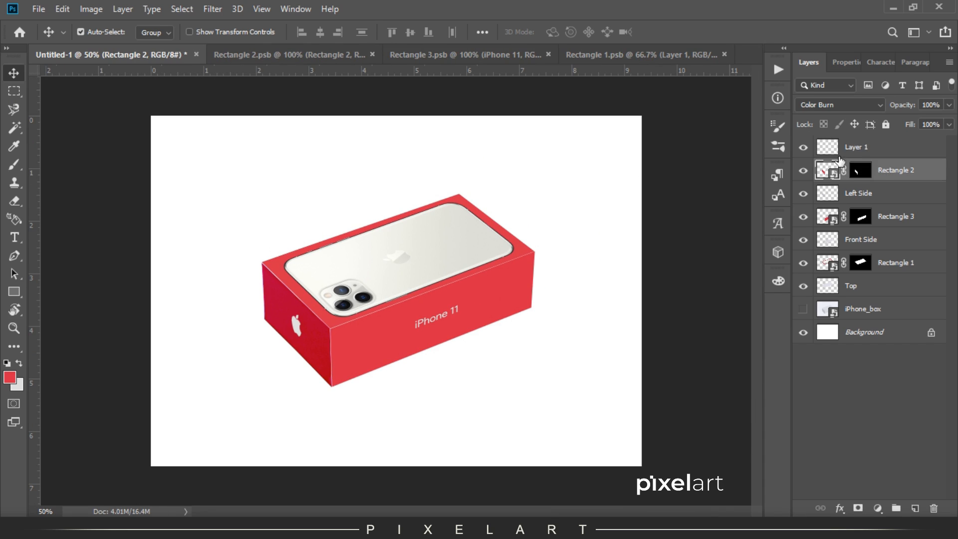
left_click(803, 170)
left_click(803, 171)
left_click(802, 171)
left_click(803, 194)
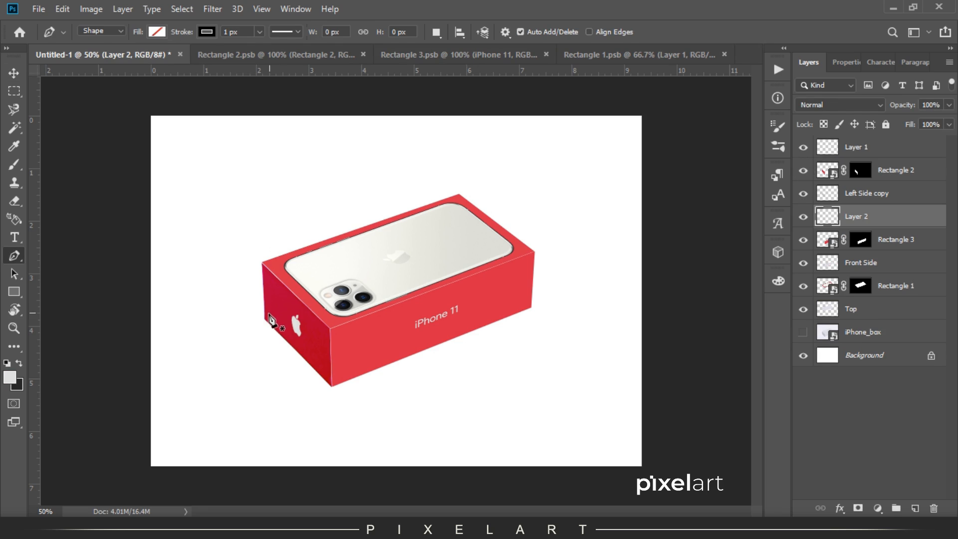
Step: Draw a closed Pen shape from the base of the box's left face out past the canvas edge and load it as a selection
left_click(264, 318)
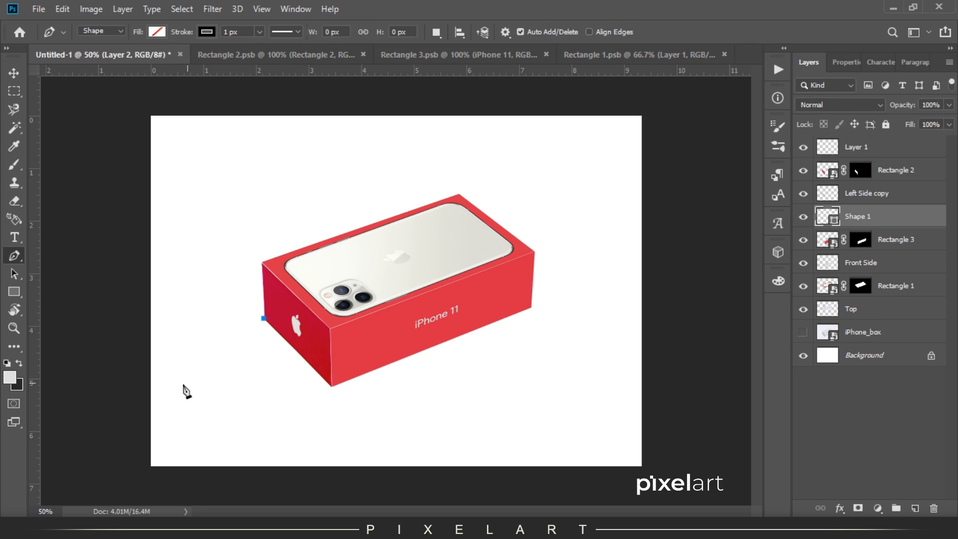
left_click(136, 383)
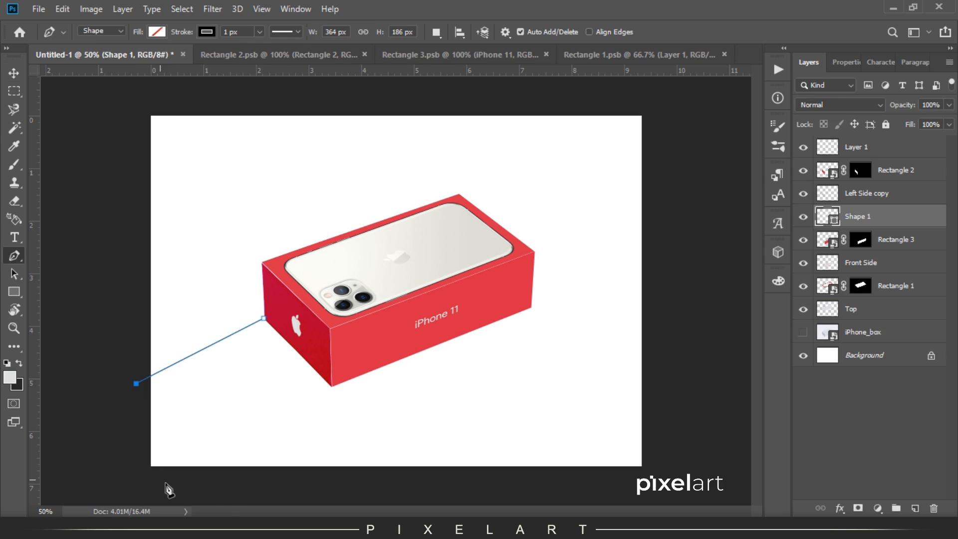
left_click(227, 501)
left_click(332, 386)
left_click(396, 331)
left_click_drag(391, 323, 273, 308)
left_click(264, 319)
key("Return")
key("ctrl+Return")
Step: Fill the shadow-shaped selection with the dark background colour on a new layer and deselect
left_click(915, 508)
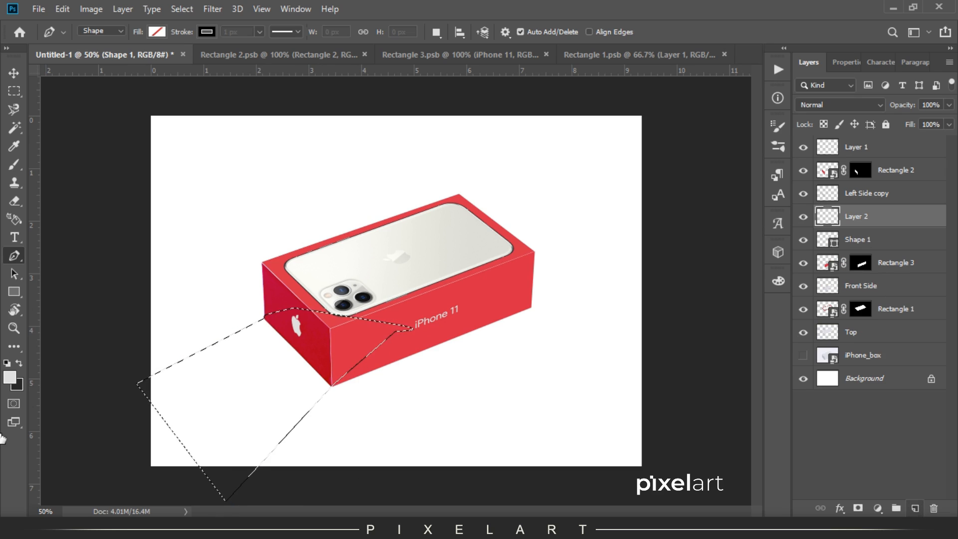
key("ctrl+BackSpace")
key("ctrl+d")
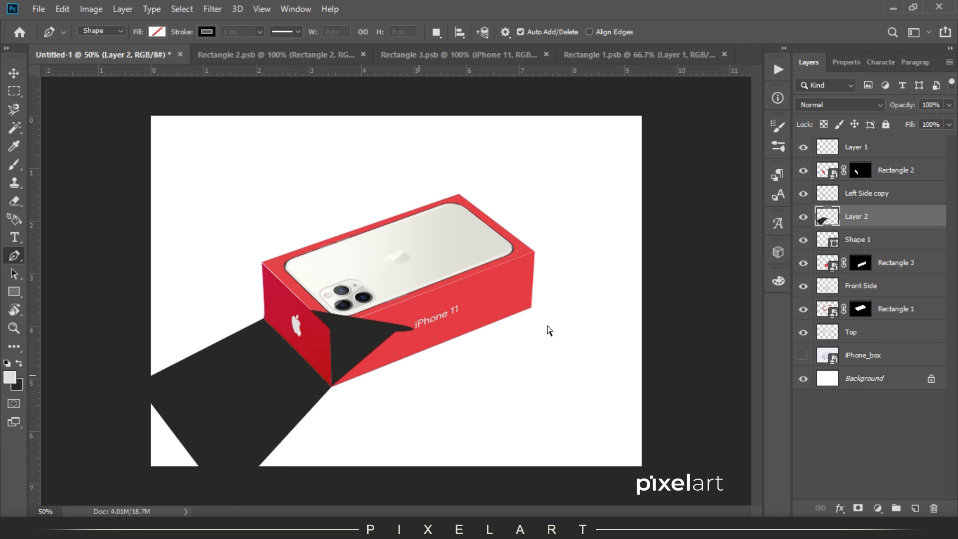
Step: Rename the dark filled layer to Shadow and delete the Shape 1 layer
double_click(872, 195)
key("Return")
double_click(856, 218)
type("S")
key("Return")
left_click_drag(873, 239, 934, 508)
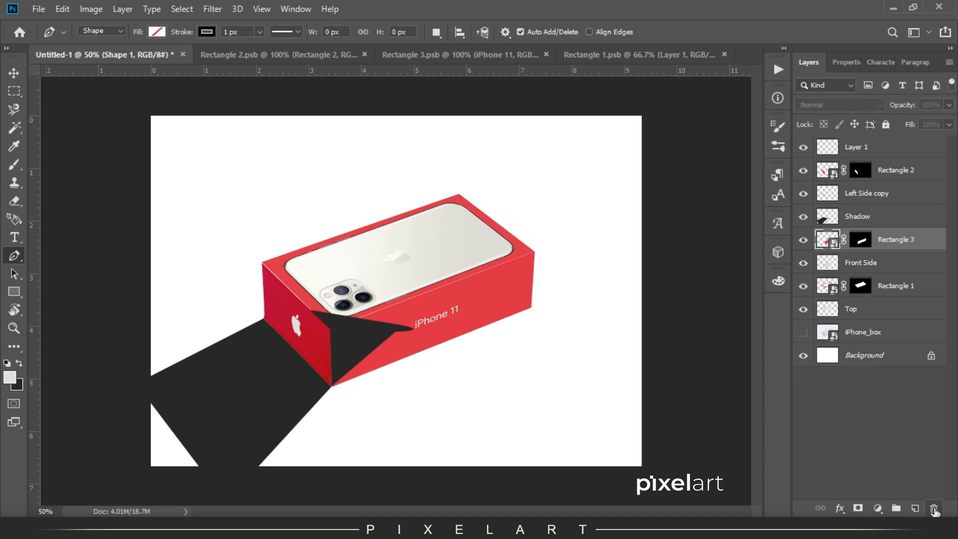
Step: Try to erase the part of the Shadow layer overlapping the box's front with a 150 px Eraser, and undo the stroke
left_click(858, 219)
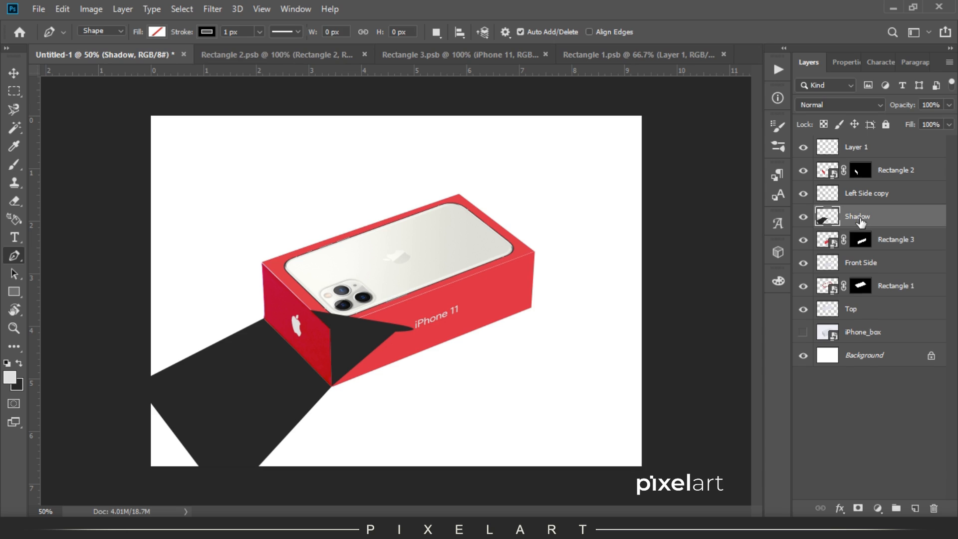
key("e")
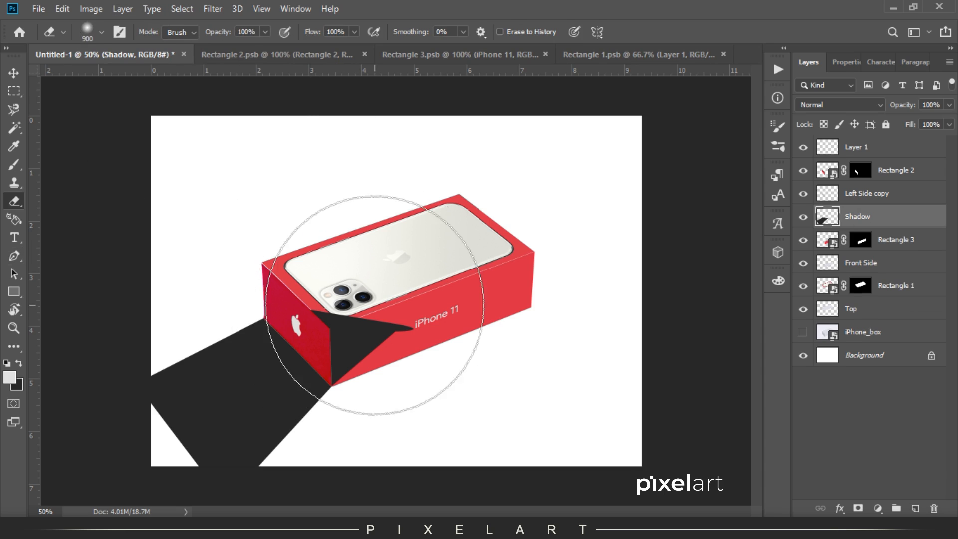
key("bracketleft")
key("bracketleft")
key("bracketleft")
key("bracketleft")
key("bracketleft")
key("bracketleft")
key("bracketleft")
key("bracketleft")
key("bracketleft")
key("bracketleft")
key("bracketleft")
key("bracketleft")
key("bracketleft")
mouse_move(327, 305)
left_mouse_down()
mouse_move(367, 349)
mouse_move(331, 368)
mouse_move(335, 350)
mouse_move(353, 344)
left_mouse_up()
key("ctrl+z")
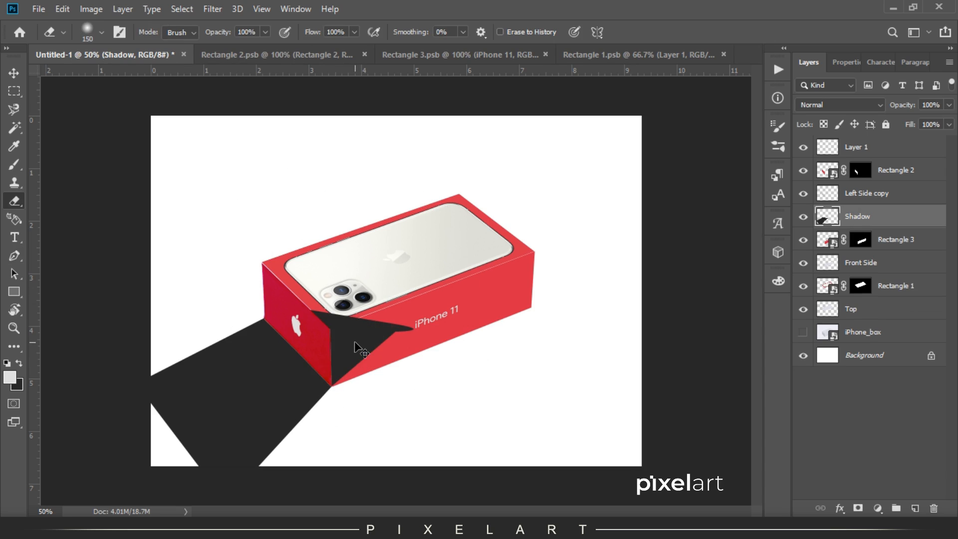
Step: Erase the part of the Shadow layer overlapping the box's front with a 150 px Hard Round eraser
right_click(368, 288)
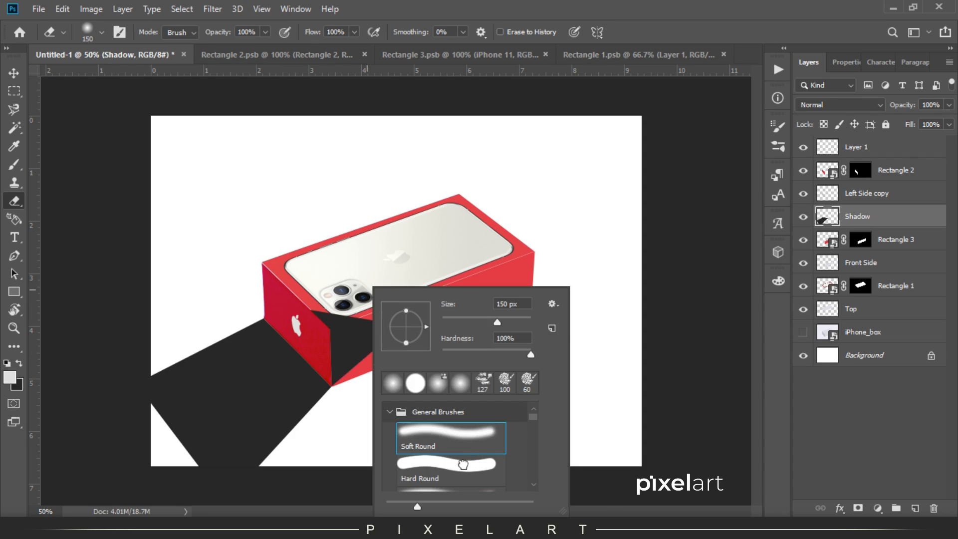
double_click(481, 462)
mouse_move(351, 336)
left_mouse_down()
mouse_move(352, 366)
mouse_move(349, 355)
mouse_move(394, 299)
left_mouse_up()
Step: Fade the far end of the shadow with a Soft Round eraser enlarged to 800 px
right_click(369, 275)
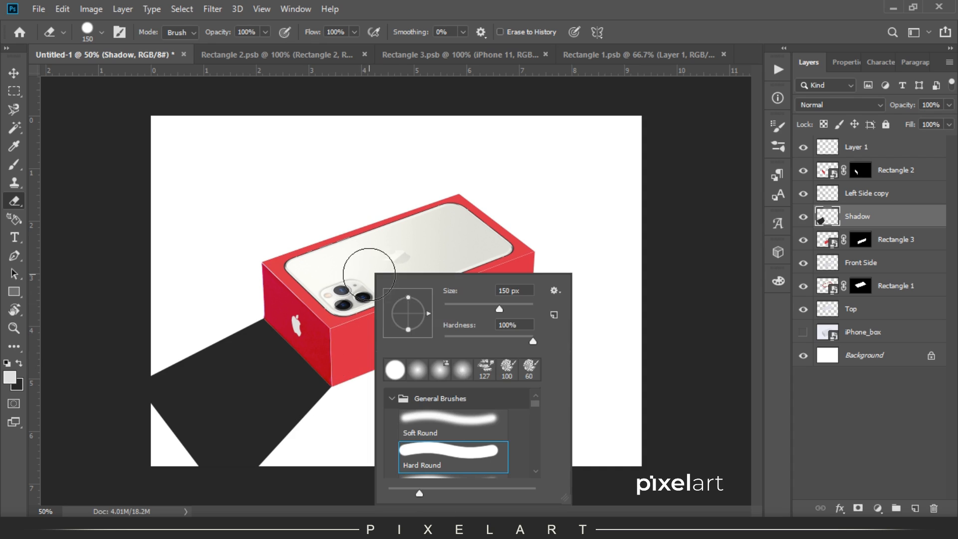
double_click(469, 419)
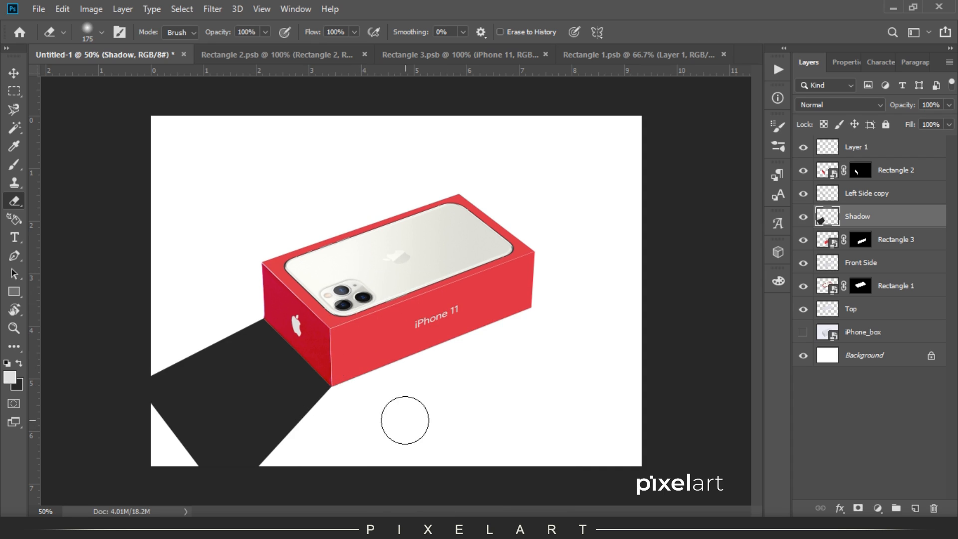
key("bracketright")
key("bracketright")
key("bracketright")
key("bracketright")
key("bracketright")
key("bracketright")
key("bracketright")
key("bracketright")
key("bracketright")
left_click(101, 463)
left_click(101, 462)
left_click(101, 461)
left_click(99, 461)
left_click(95, 461)
left_click(92, 461)
Step: Soften the remaining shadow back toward the box with the soft eraser enlarged up to 1300 px
key("bracketright")
key("bracketright")
key("bracketright")
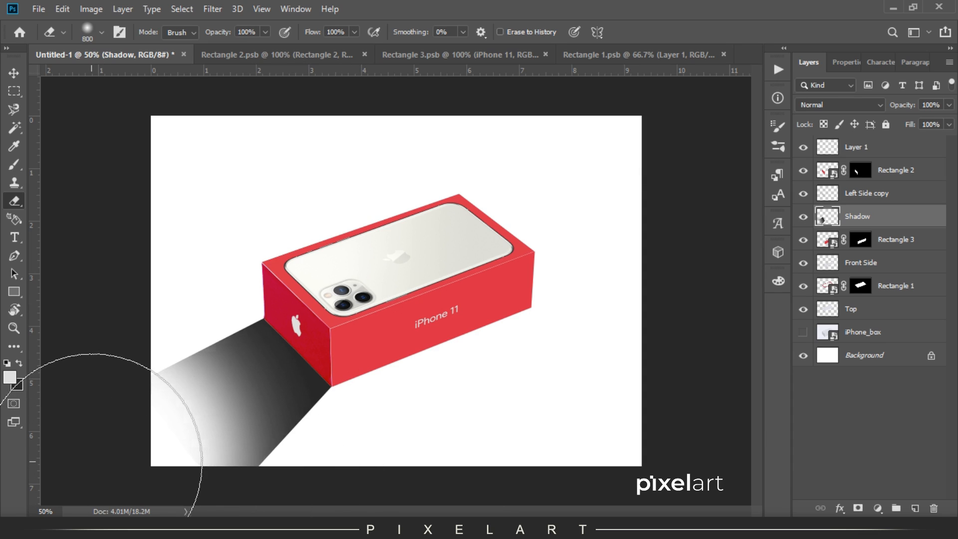
left_click(110, 467)
left_click(113, 468)
key("bracketright")
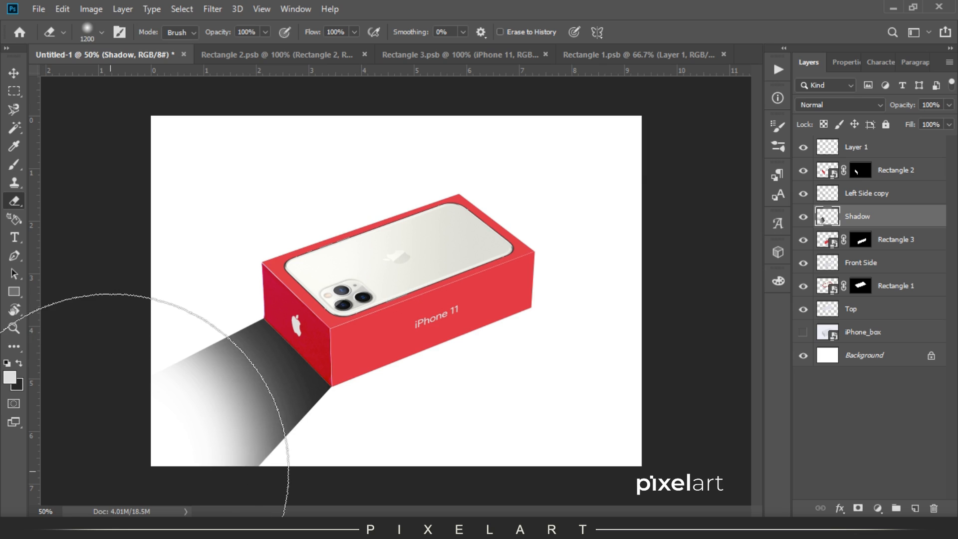
left_click(122, 464)
left_click(129, 462)
key("bracketright")
left_click(120, 472)
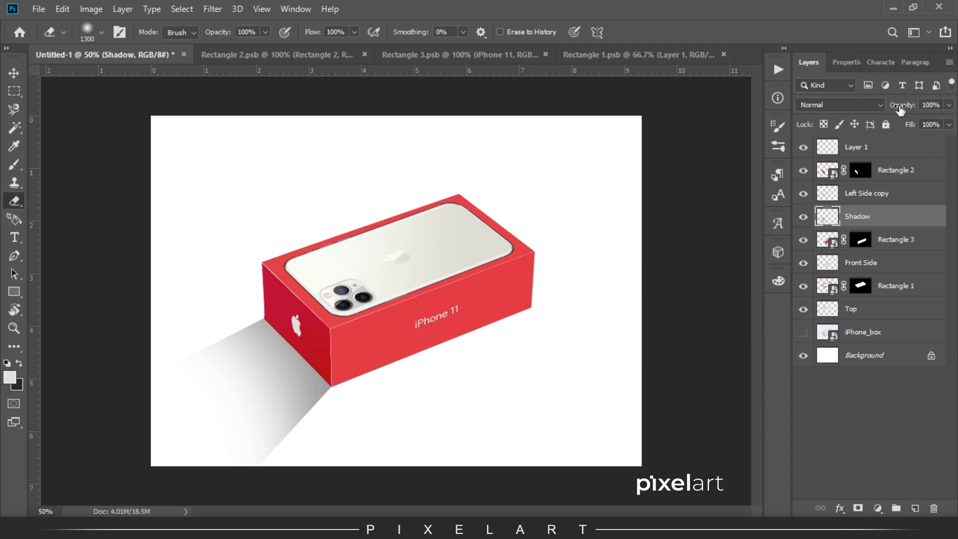
Step: Lower the Shadow layer's opacity to 70% and make the iPhone_box layer visible
left_click_drag(904, 104, 882, 103)
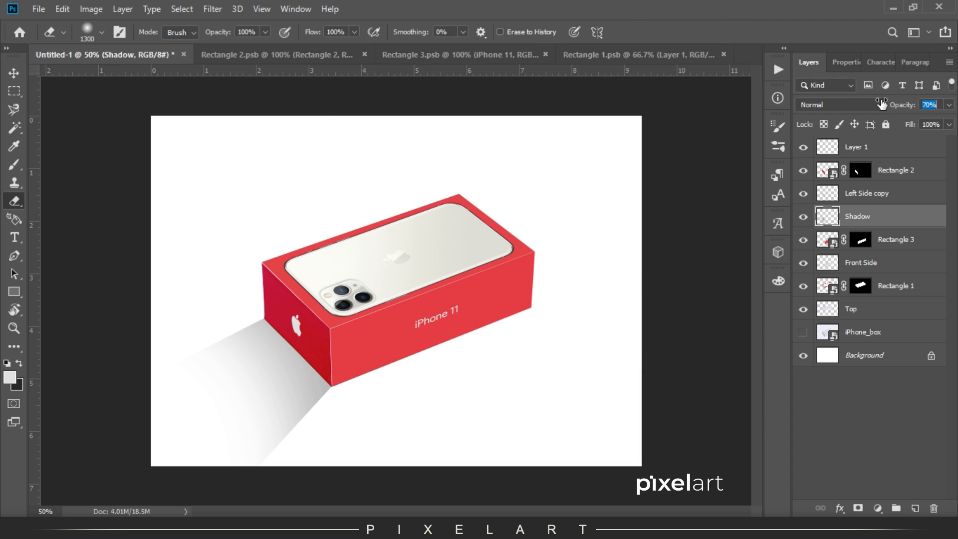
left_click(14, 73)
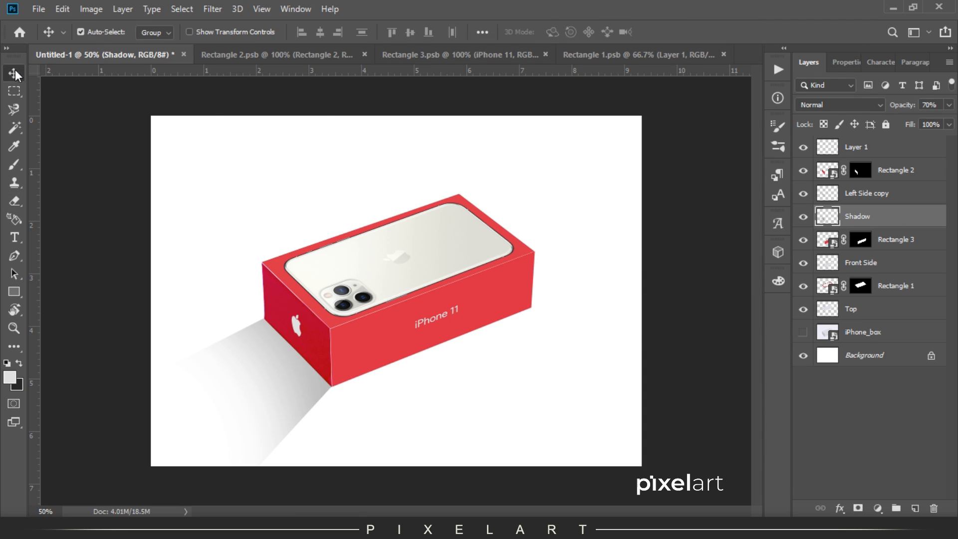
left_click(885, 341)
left_click(803, 333)
left_click(804, 333)
left_click(804, 333)
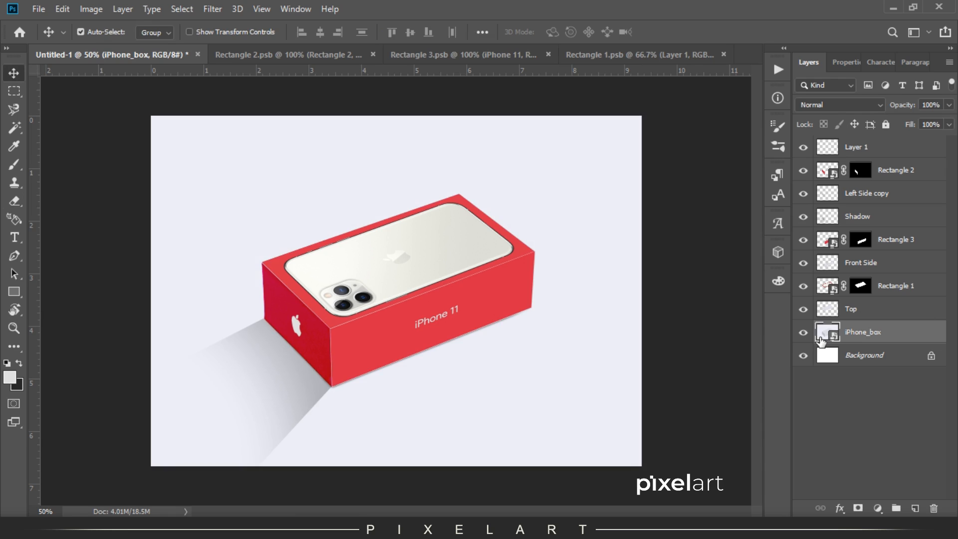
Step: Duplicate the iPhone_box layer as iPhone_box copy and move the copy to the top of the layer stack
right_click(907, 336)
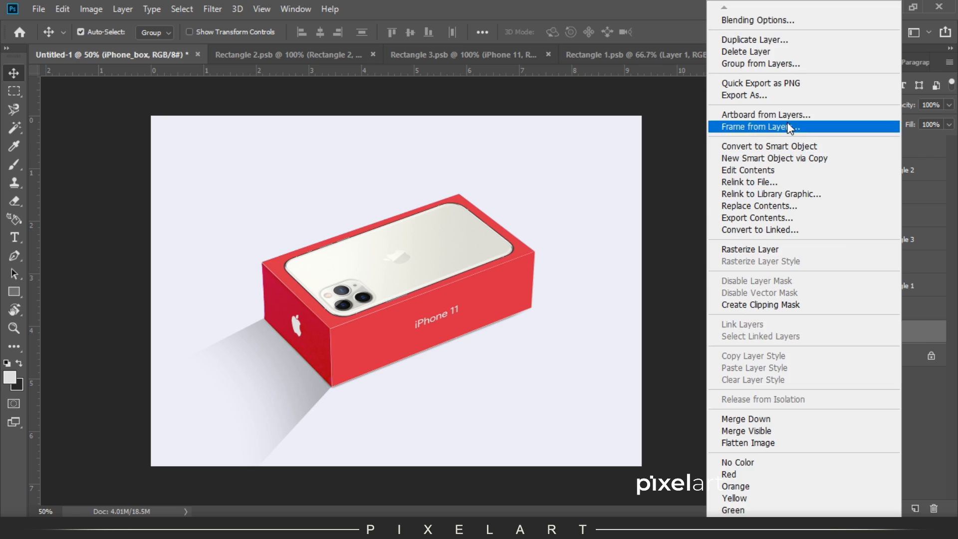
left_click(799, 41)
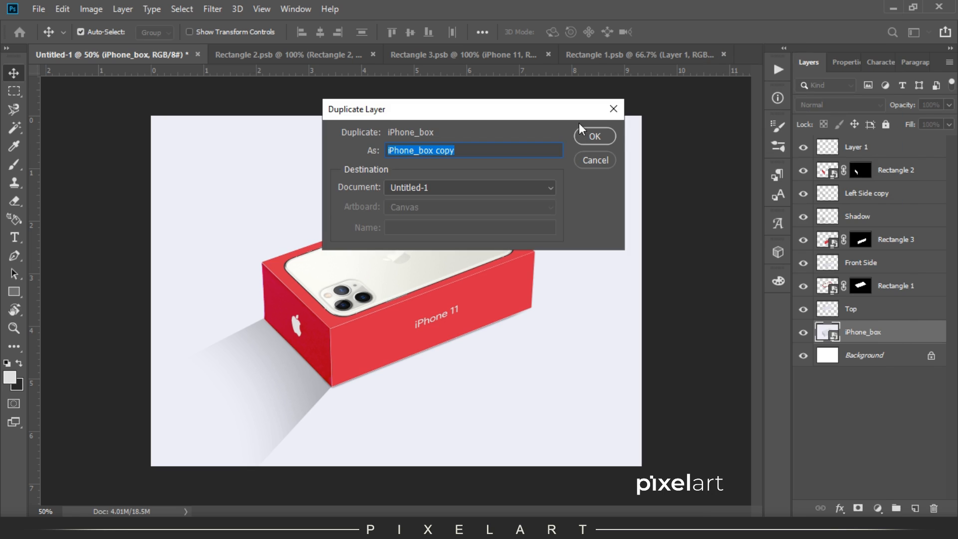
left_click(595, 136)
left_click_drag(880, 330, 898, 144)
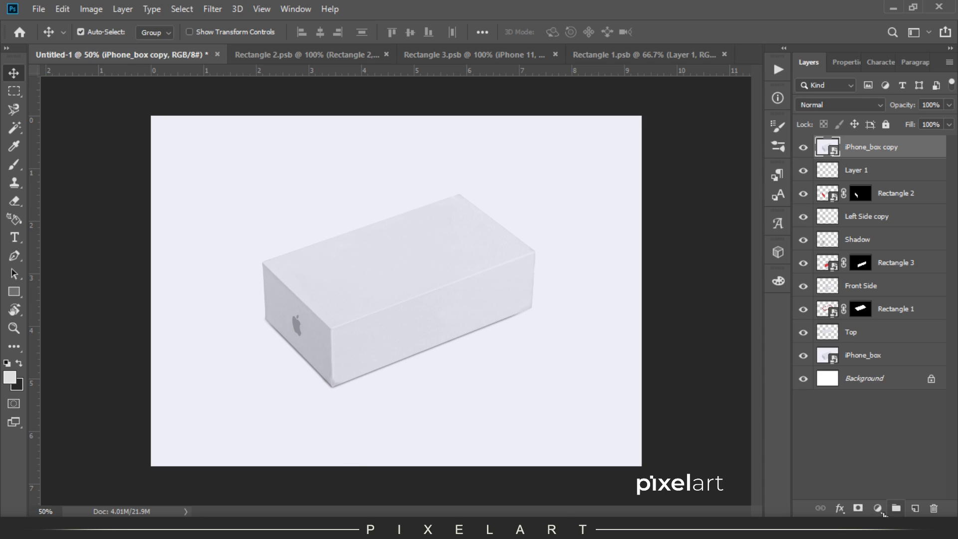
Step: Add a Curves adjustment layer above iPhone_box copy and bend it into a steep contrast curve with a point at input 188, output 67
left_click(879, 509)
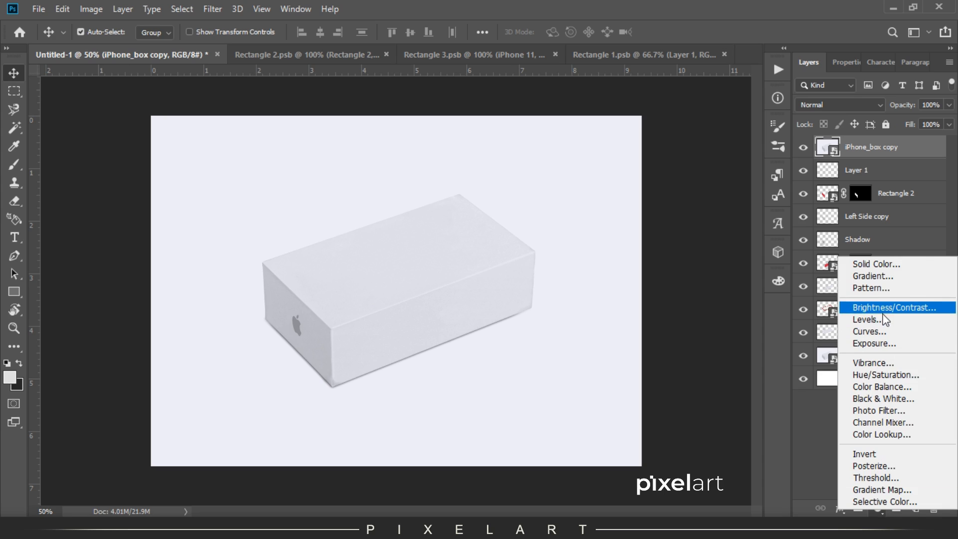
left_click(881, 331)
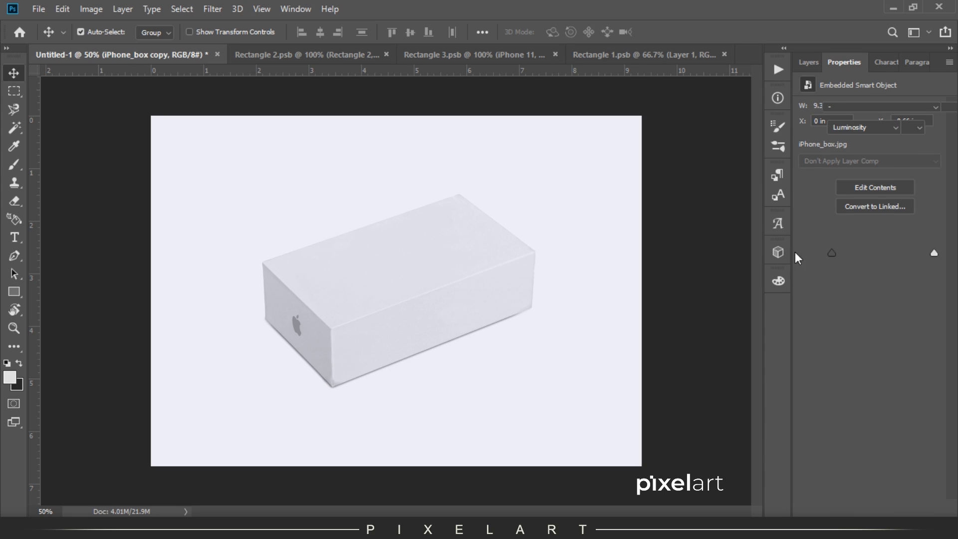
left_click_drag(877, 199, 877, 233)
mouse_move(916, 174)
left_mouse_down()
mouse_move(902, 176)
mouse_move(918, 176)
mouse_move(892, 199)
mouse_move(904, 216)
left_mouse_up()
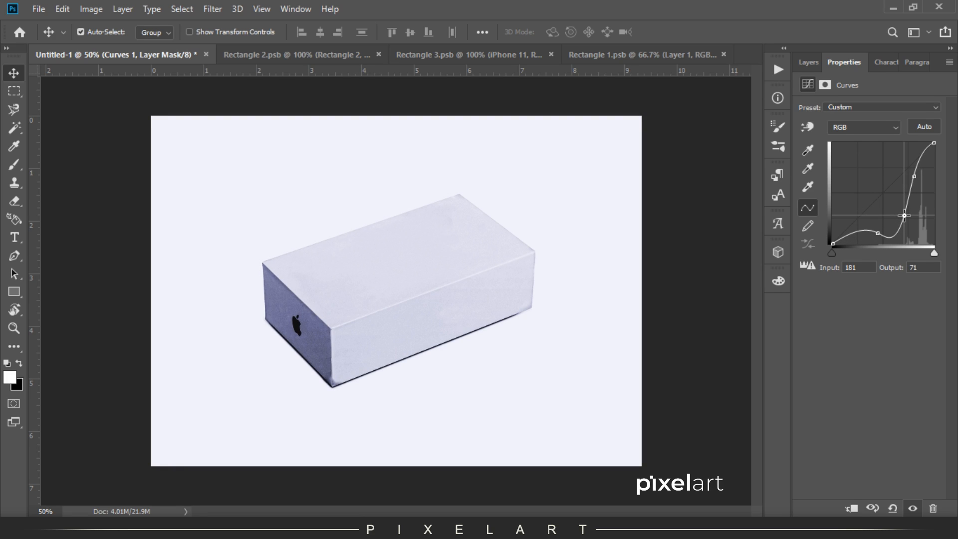
left_click_drag(904, 215, 907, 217)
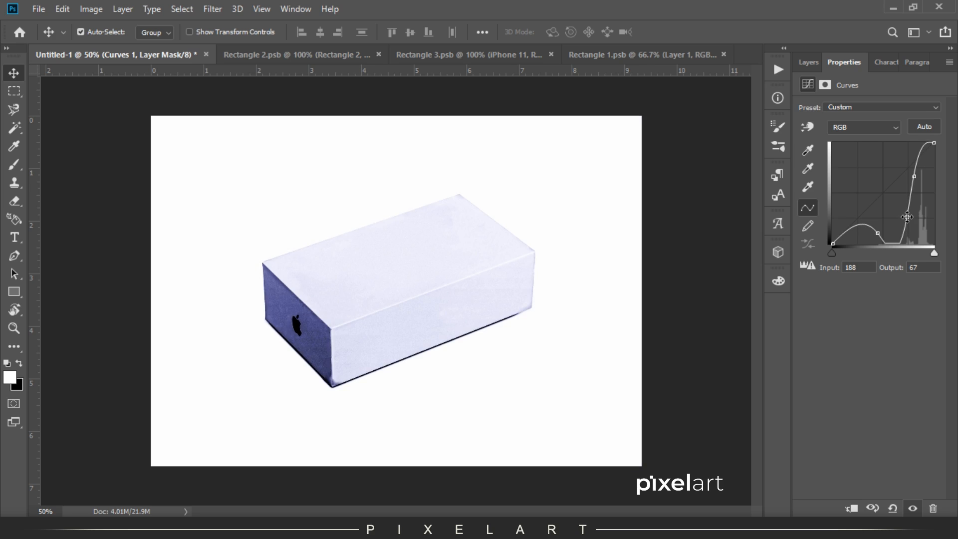
Step: Add a Levels adjustment layer above Curves 1 and slightly darken its midtones
left_click(811, 66)
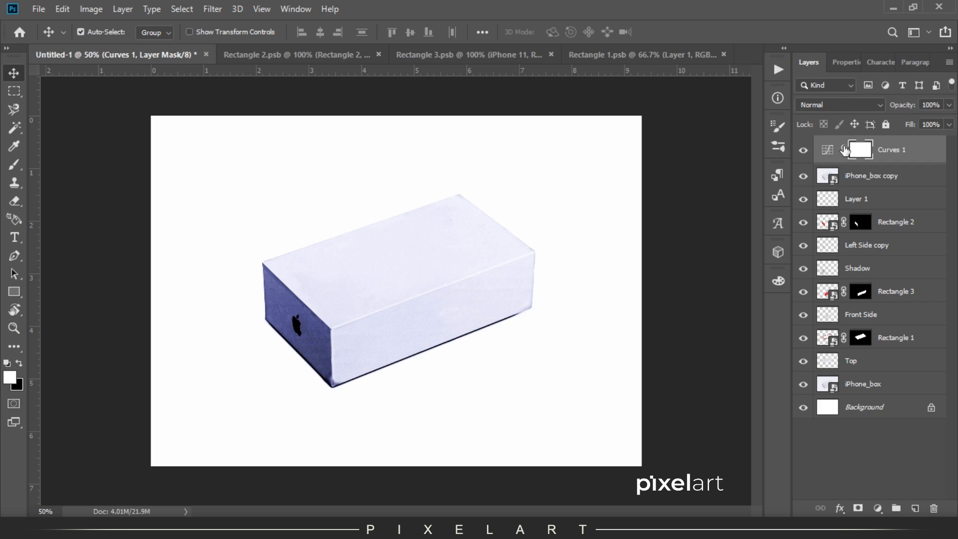
left_click(878, 508)
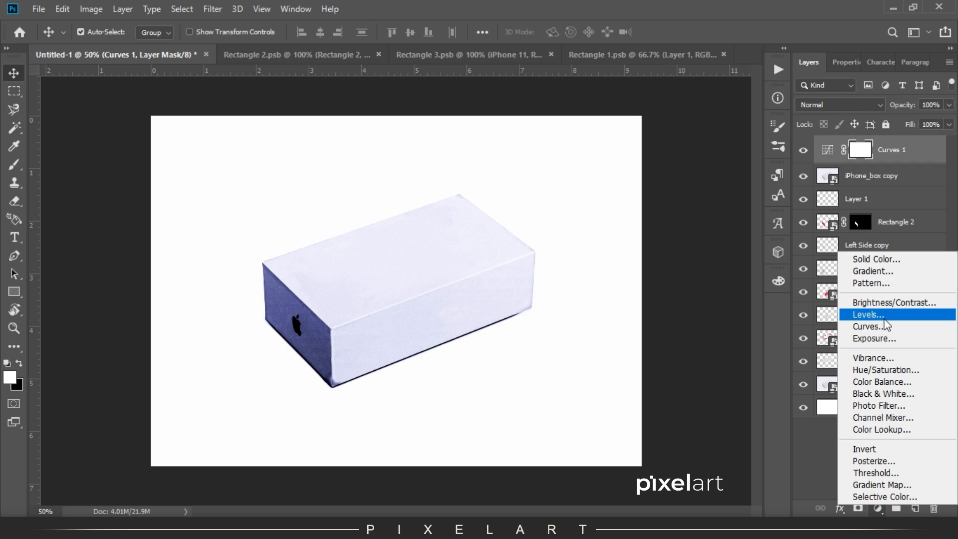
left_click(884, 315)
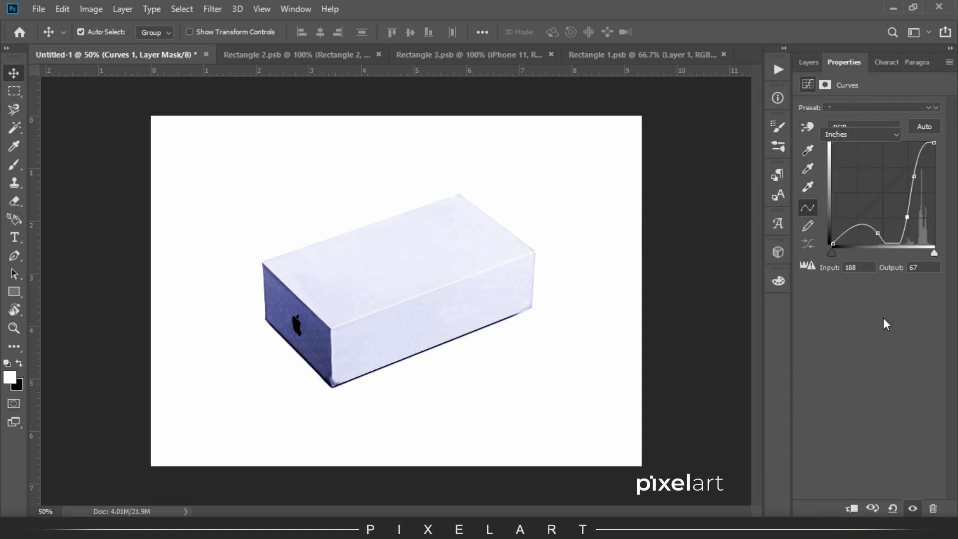
mouse_move(825, 213)
left_mouse_down()
mouse_move(858, 211)
mouse_move(812, 212)
left_mouse_up()
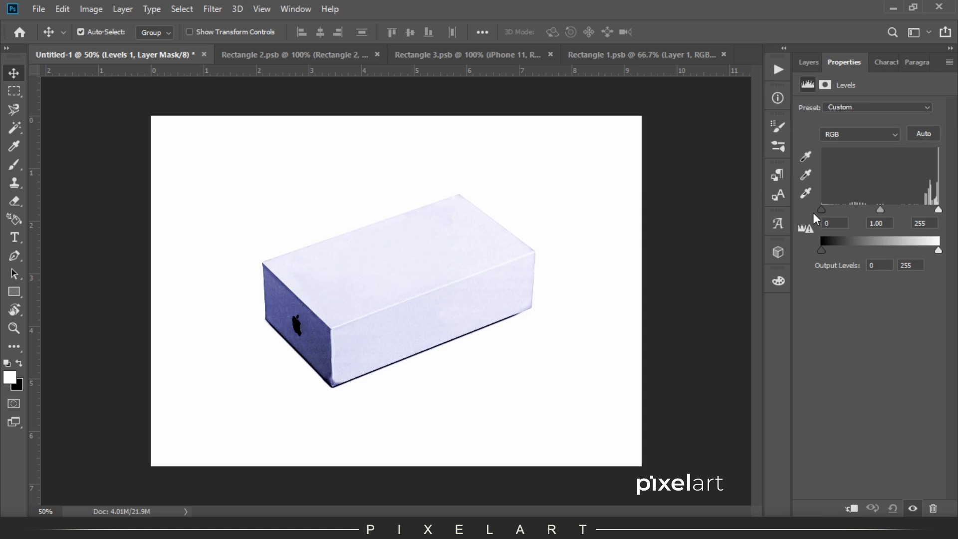
mouse_move(880, 210)
left_mouse_down()
mouse_move(859, 210)
mouse_move(896, 214)
mouse_move(888, 217)
left_mouse_up()
Step: Clip the Levels 1 and Curves 1 adjustment layers to the iPhone_box copy layer
left_click(808, 62)
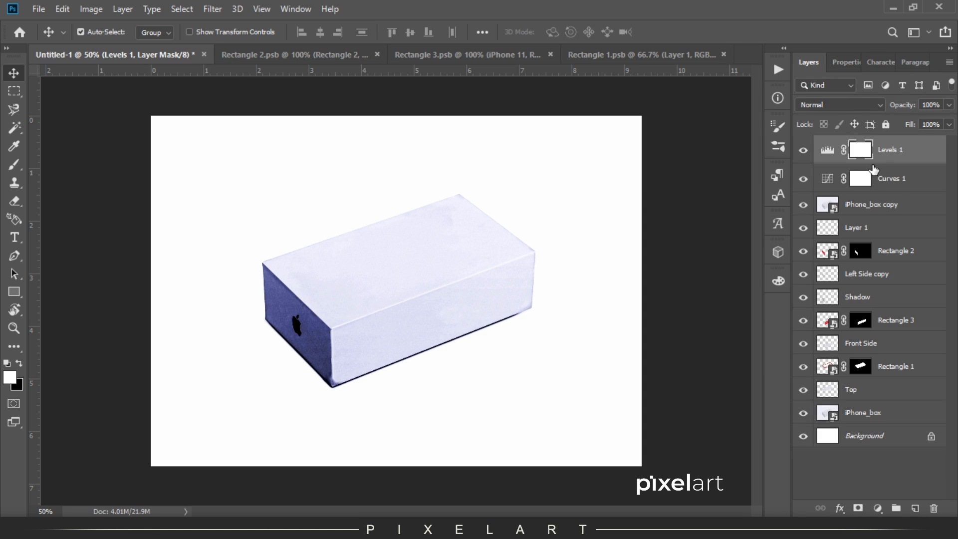
left_click(894, 183, "ctrl")
right_click(895, 181)
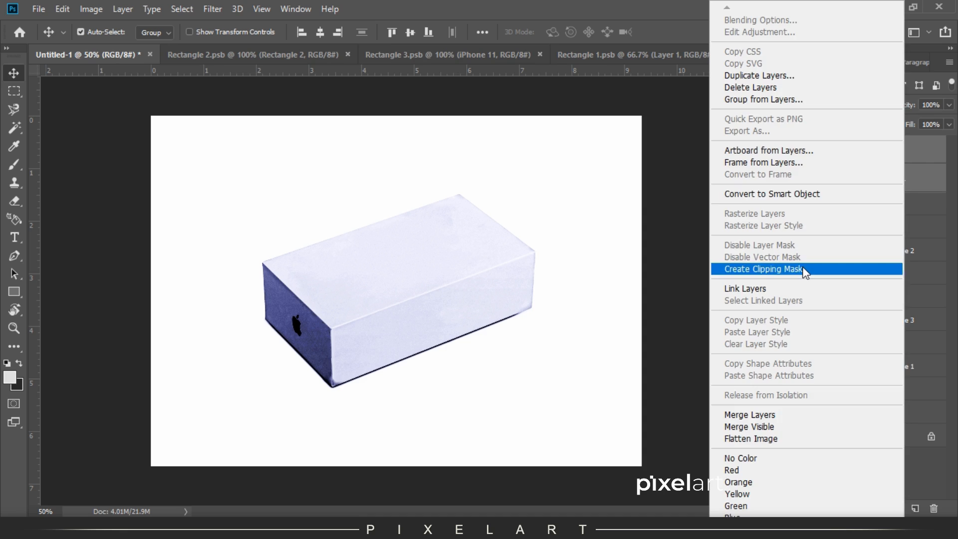
left_click(804, 211)
Step: Set the iPhone_box copy layer's blend mode to Soft Light
left_click(871, 206)
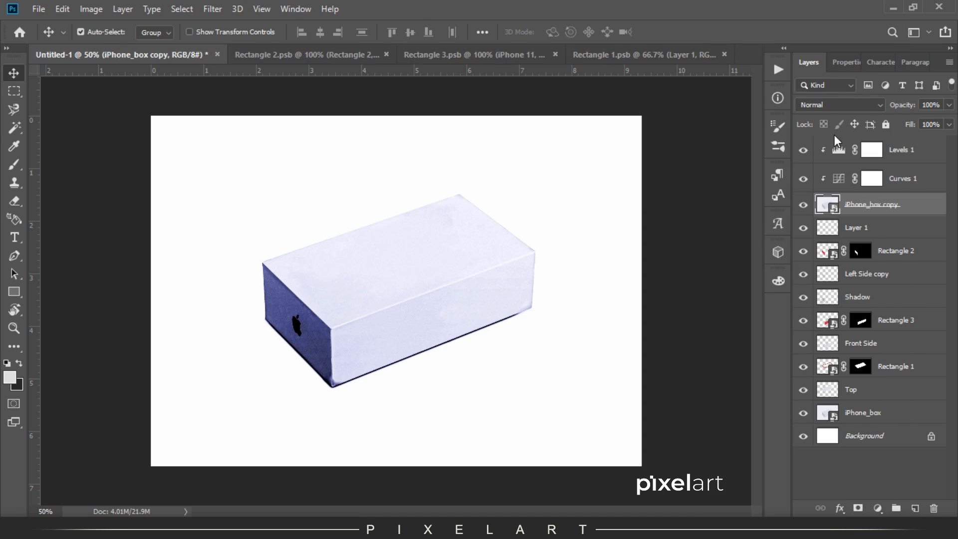
left_click(831, 105)
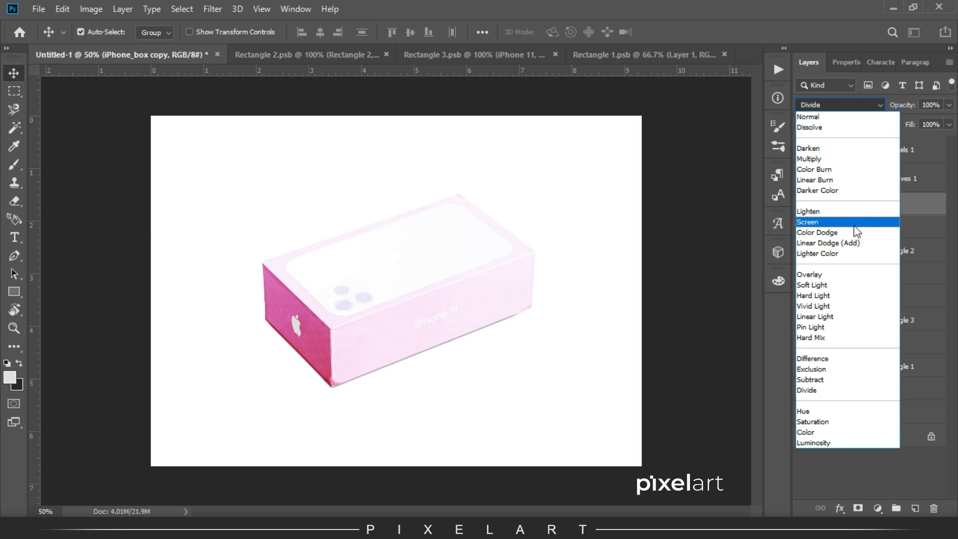
left_click(851, 285)
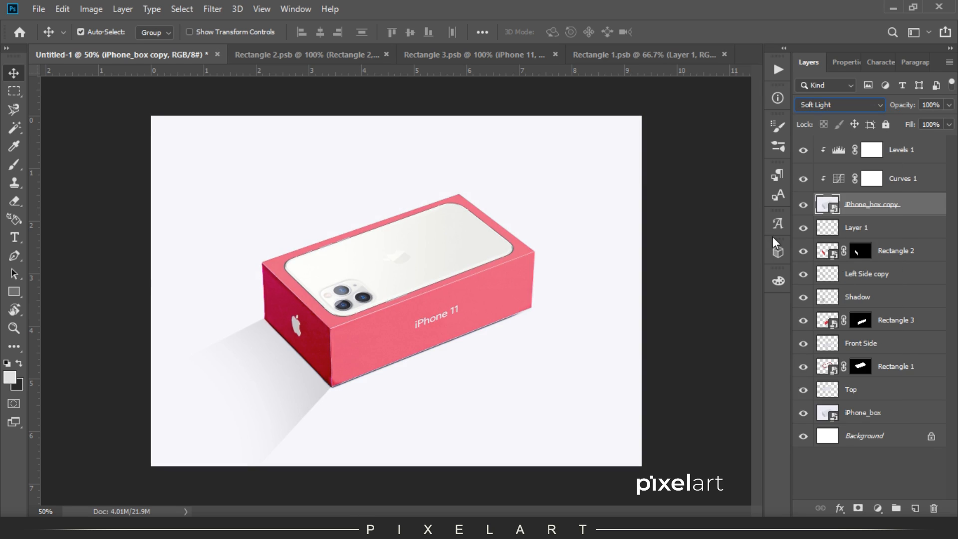
Step: Compare the mockup with the original iPhone_box layer hidden and shown, leaving the layer visible
left_click(20, 90)
left_click(13, 71)
left_click(803, 413)
left_click(803, 414)
left_click(803, 414)
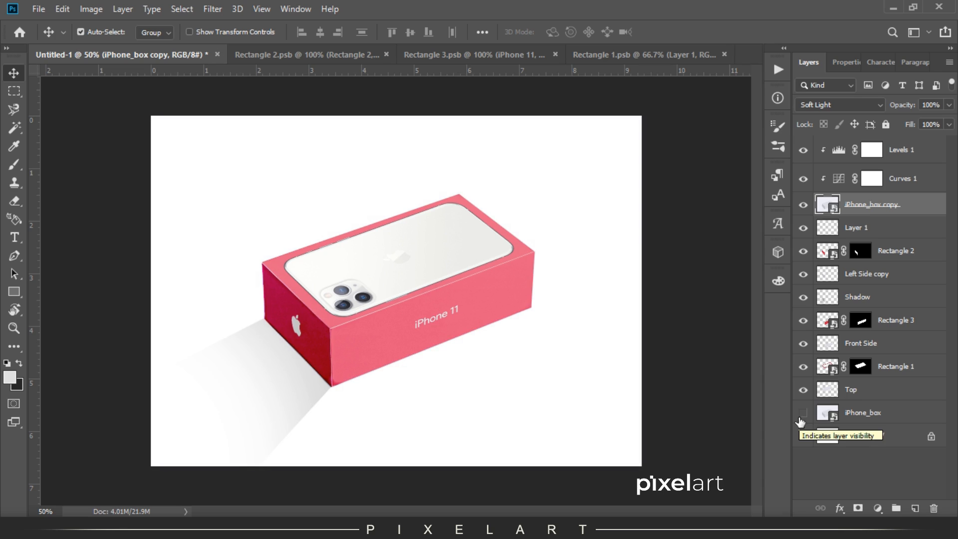
left_click(800, 419)
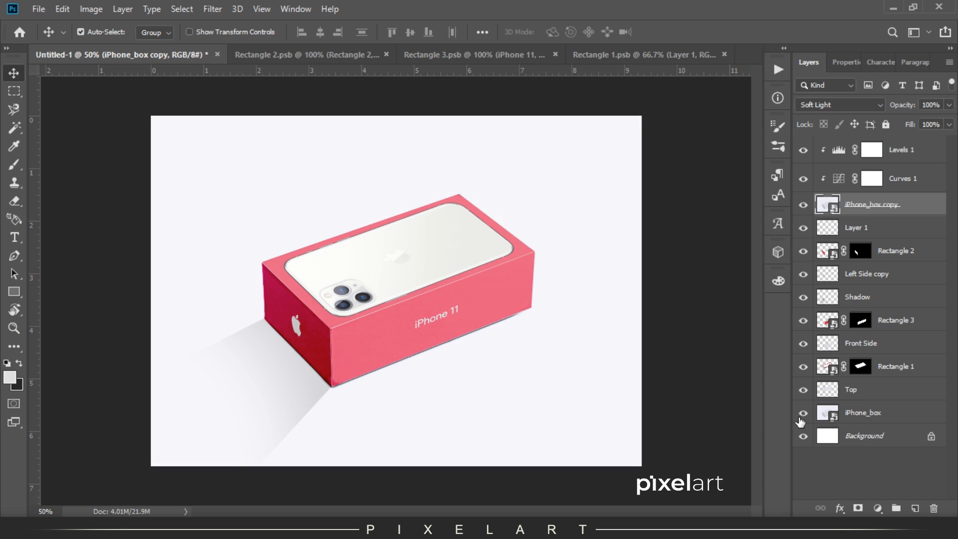
Step: Add a new layer directly above the iPhone_box layer and activate the Gradient tool
left_click(854, 422)
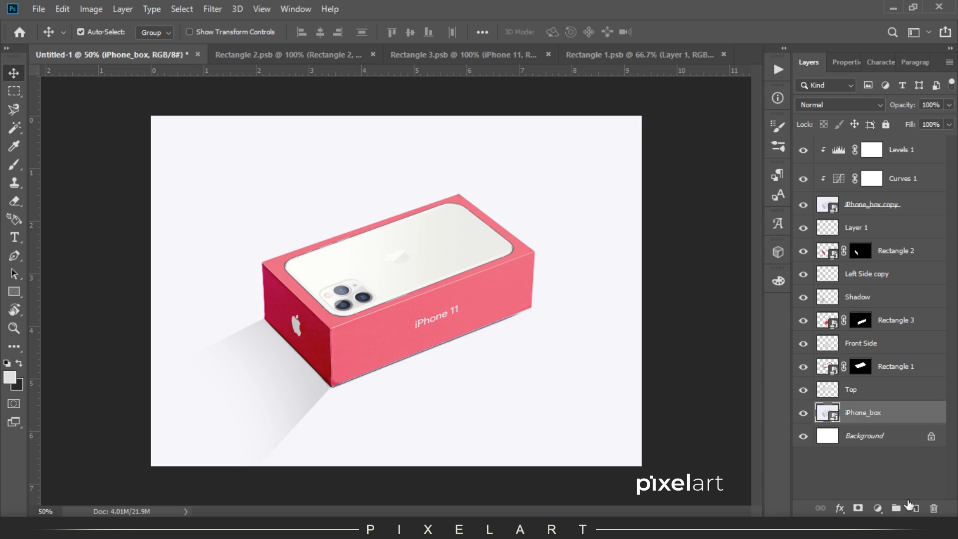
left_click(914, 507)
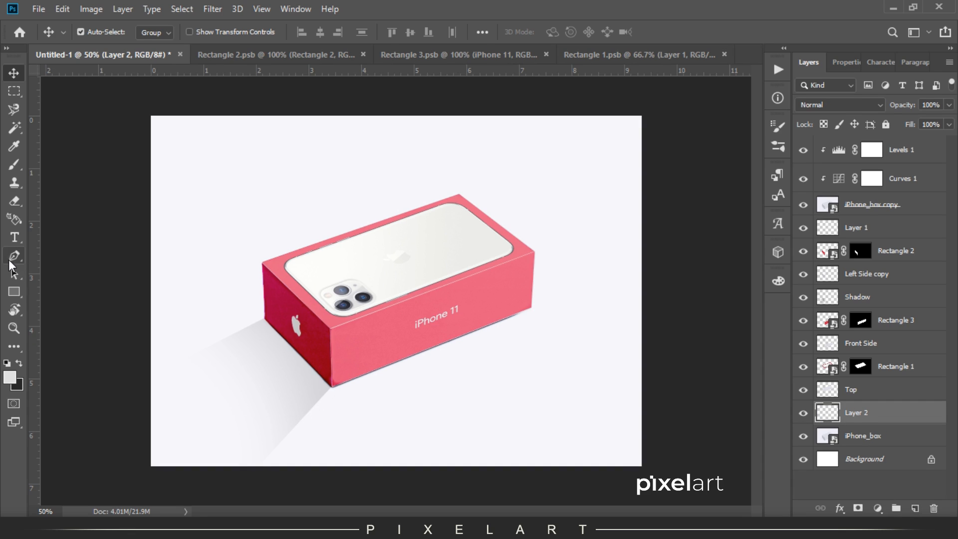
key("g")
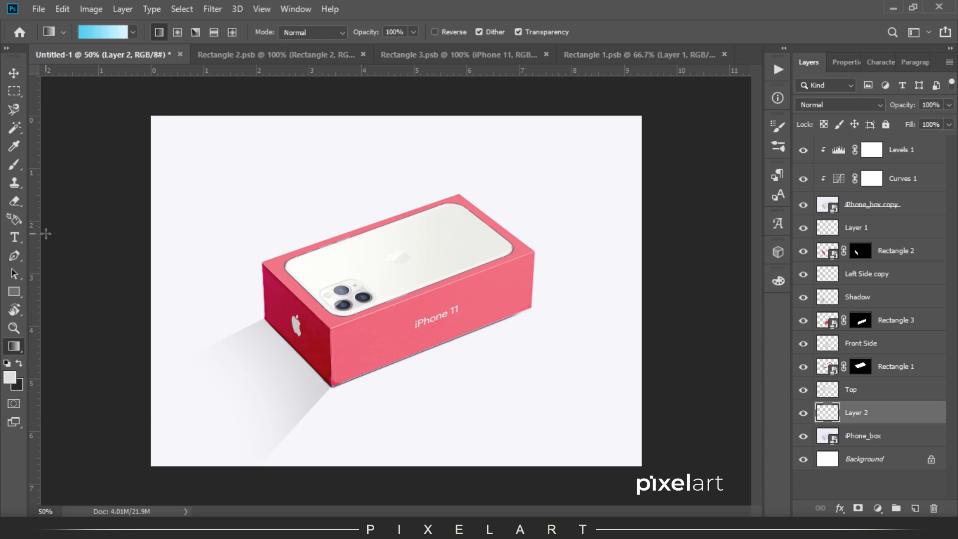
right_click(17, 346)
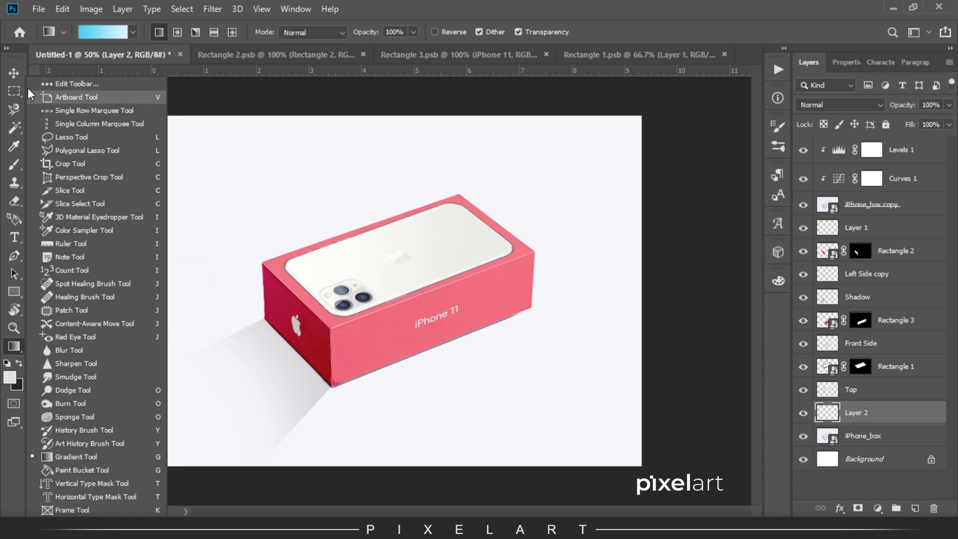
left_click(13, 76)
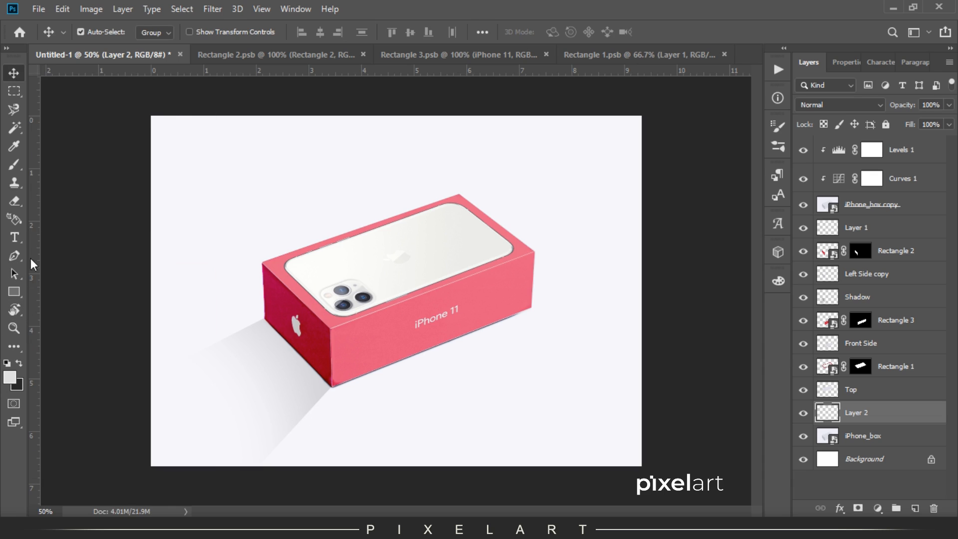
key("g")
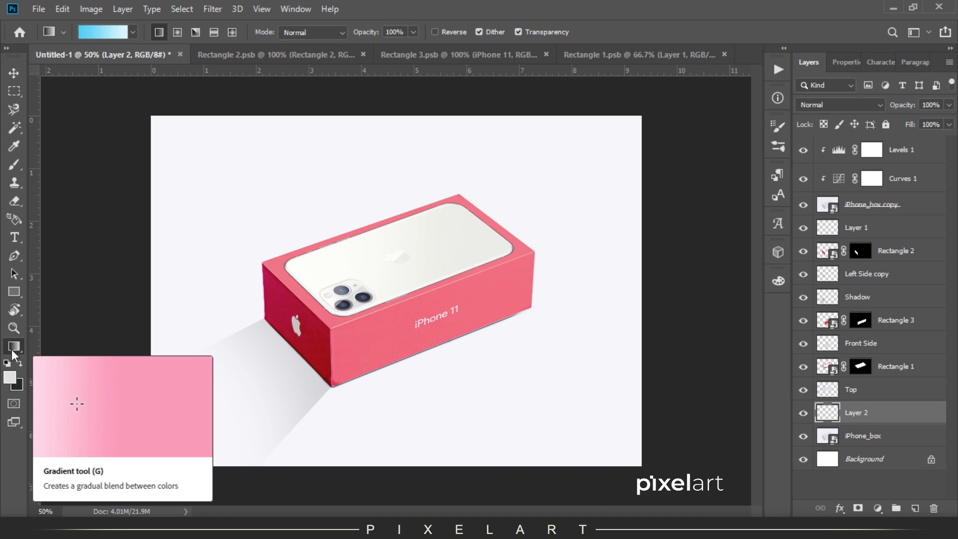
Step: Set the gradient's starting colour stop to the pink e55a7e sampled from the box's front face
left_click(112, 32)
left_click(506, 403)
left_click(505, 402)
left_click(372, 329)
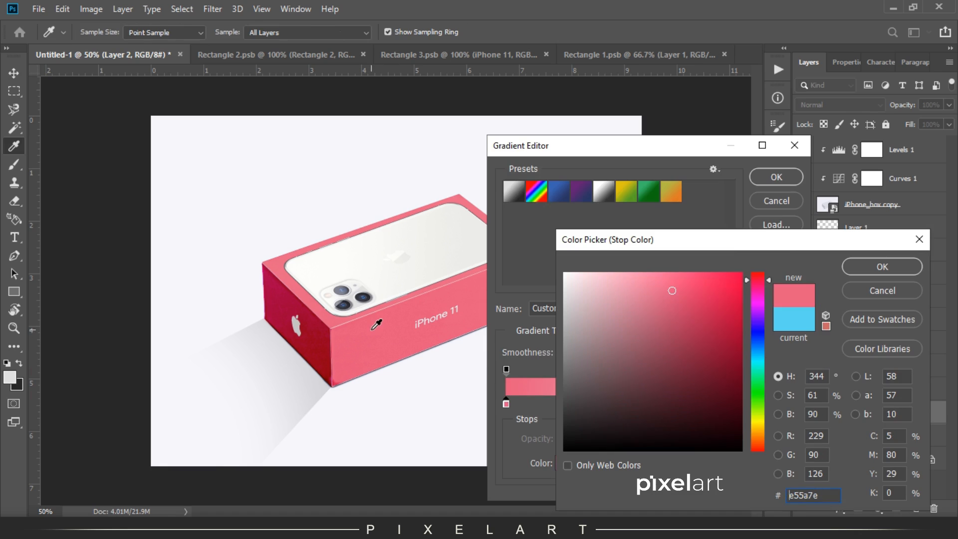
left_click(869, 264)
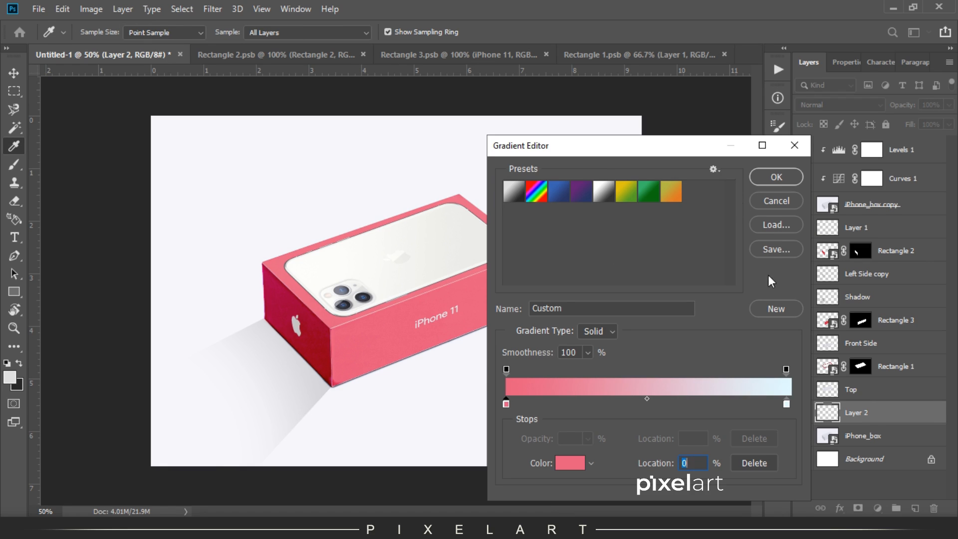
Step: Set the gradient's ending colour stop to the pale pink ffdde6 and apply the edited gradient
left_click(786, 402)
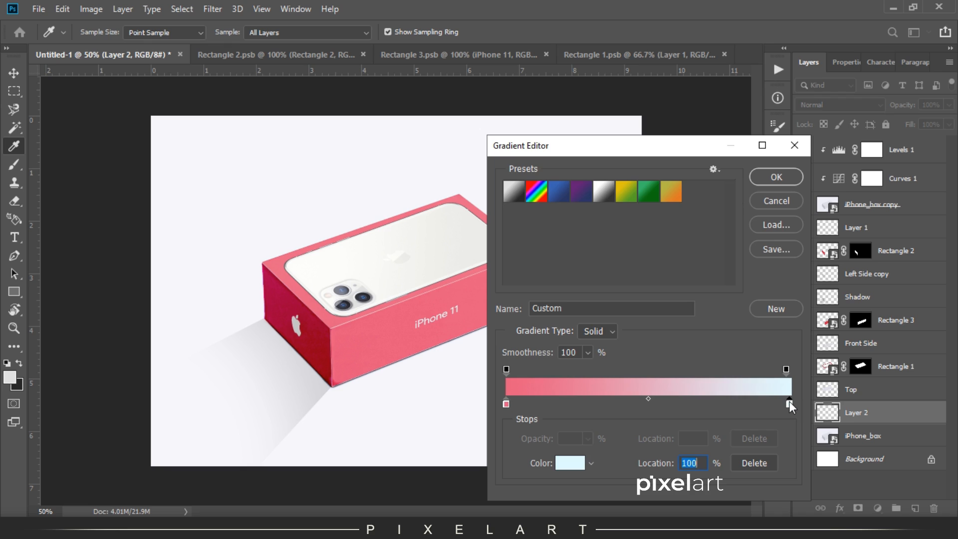
double_click(789, 402)
left_click(565, 273)
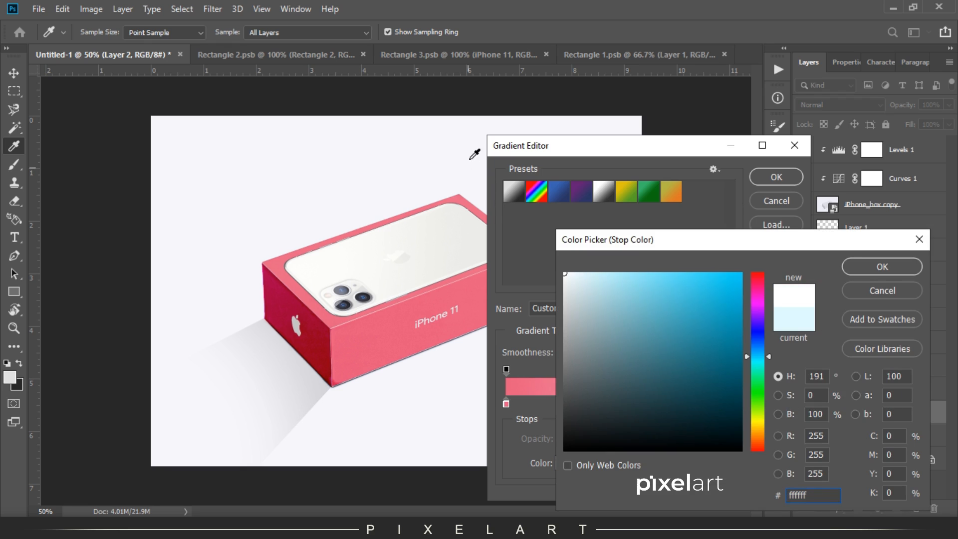
left_click(402, 335)
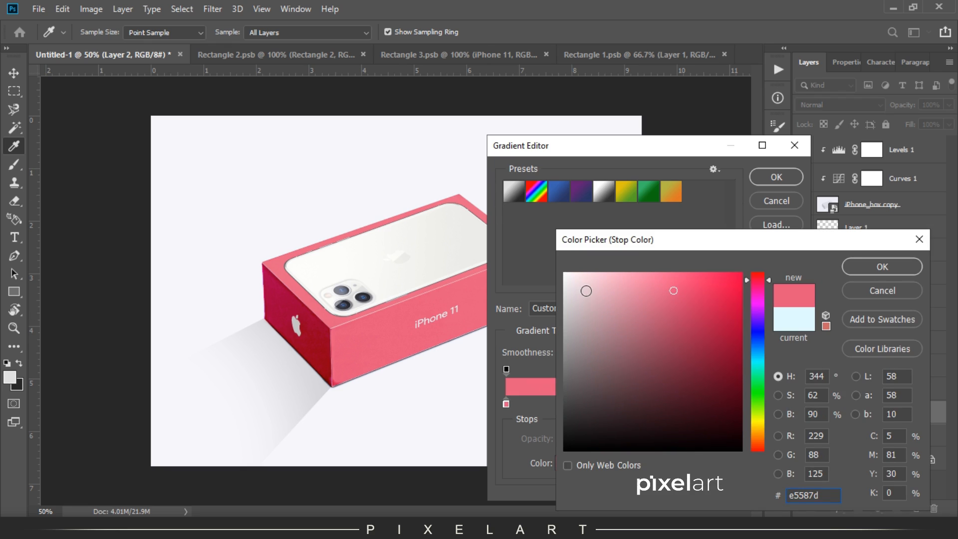
left_click(588, 276)
left_click_drag(588, 276, 585, 267)
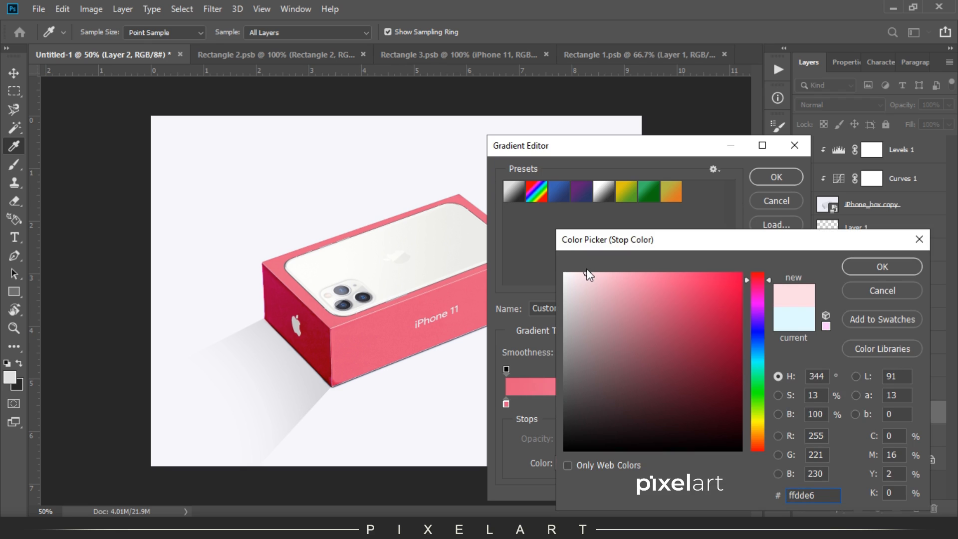
left_click(883, 267)
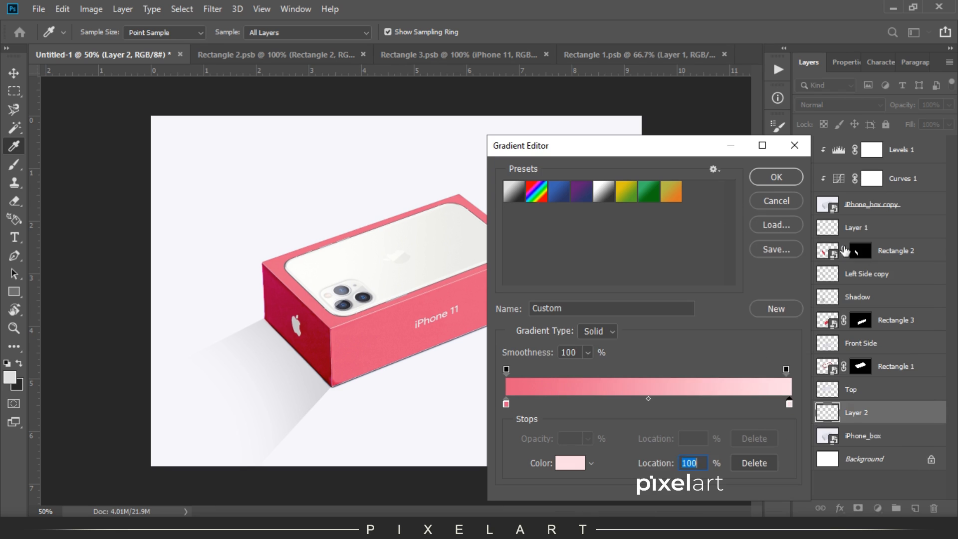
left_click(782, 180)
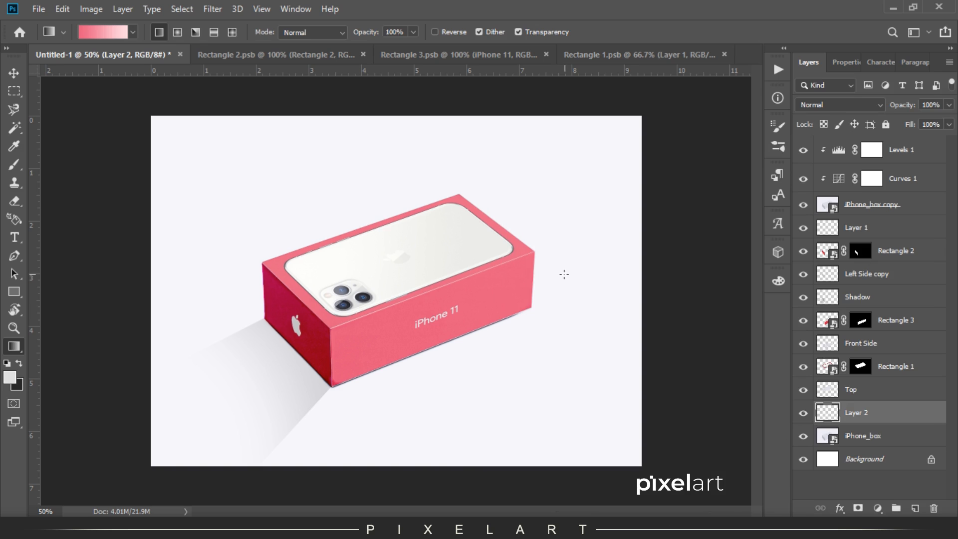
Step: Fill Layer 2 with a vertical linear gradient from just above the canvas to below it, redoing the first attempt, and activate the Move tool
left_click_drag(424, 214, 424, 519)
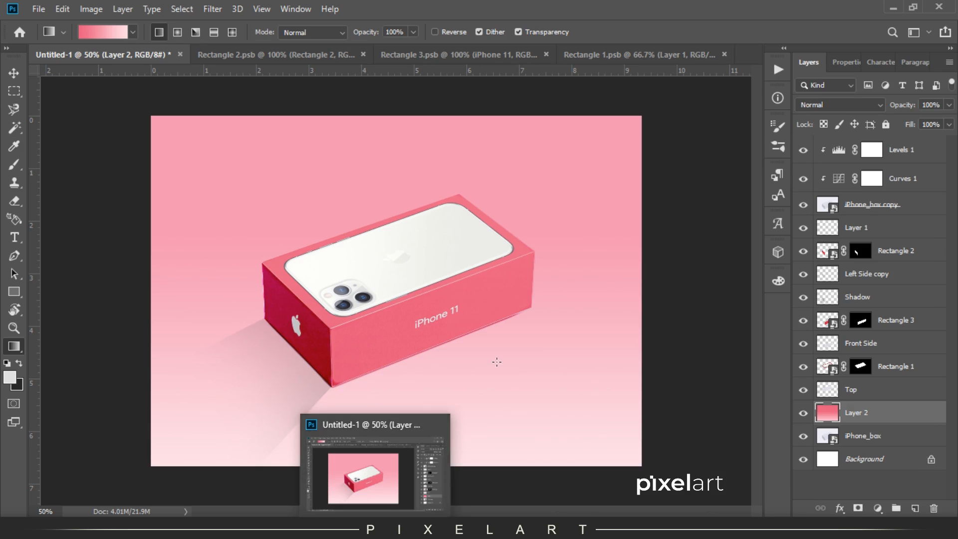
key("ctrl+z")
left_click_drag(421, 108, 421, 529)
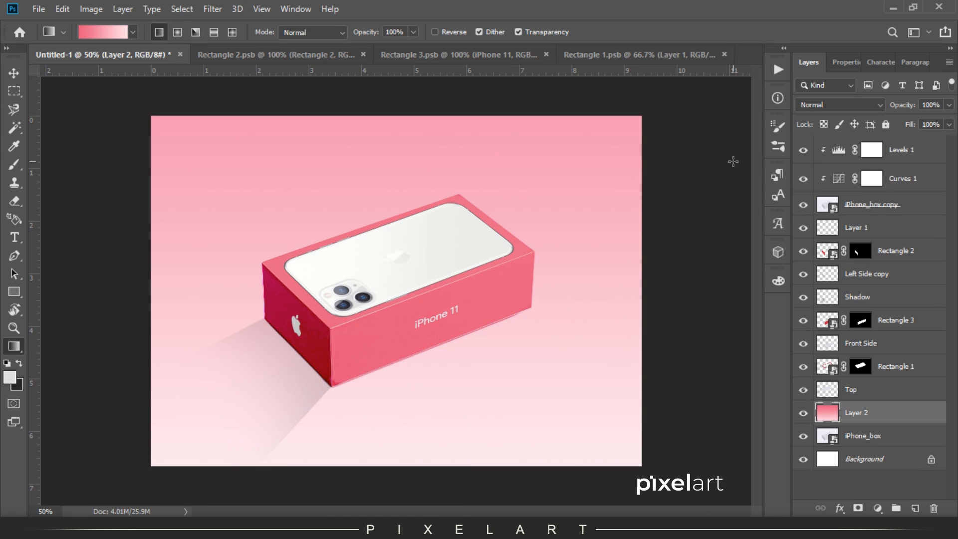
left_click(14, 73)
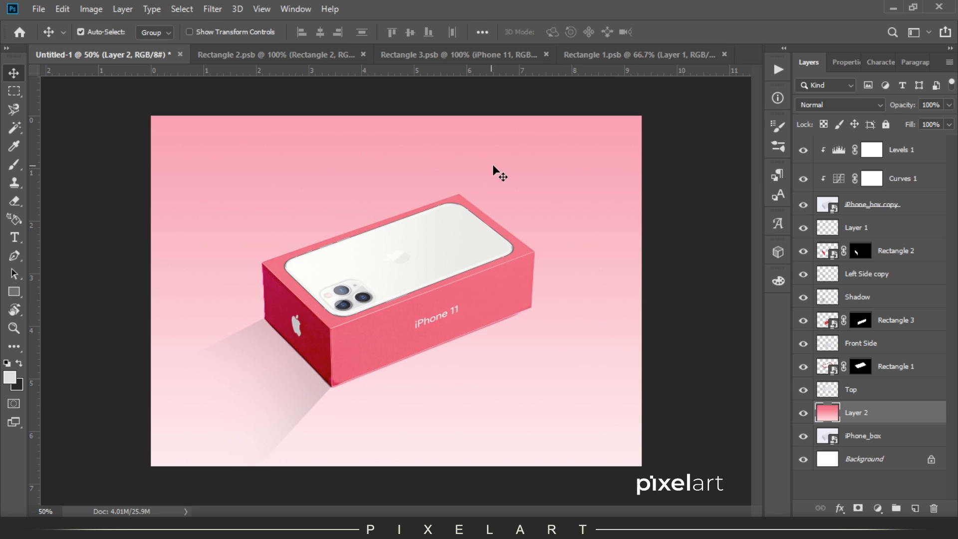